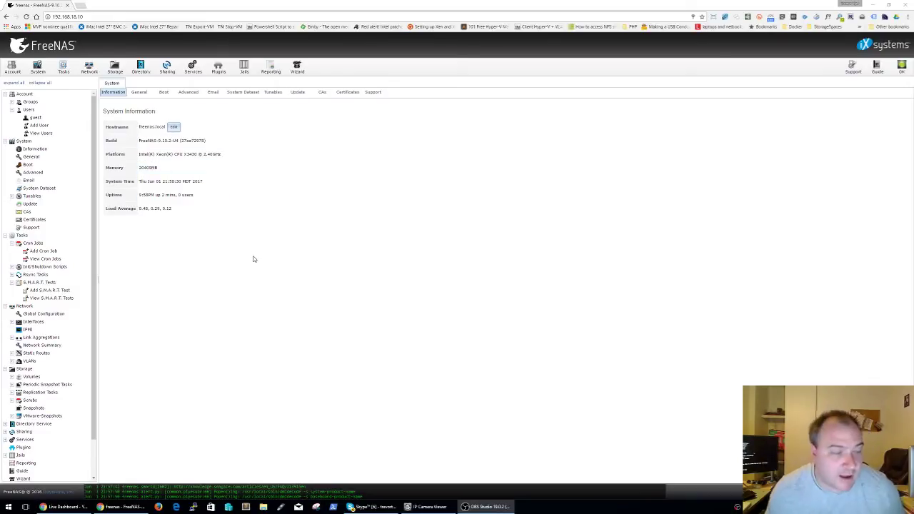
- In Storage, inspect the 2.0 TiB iSCSI zvol's settings and close them unchanged
left_click(115, 66)
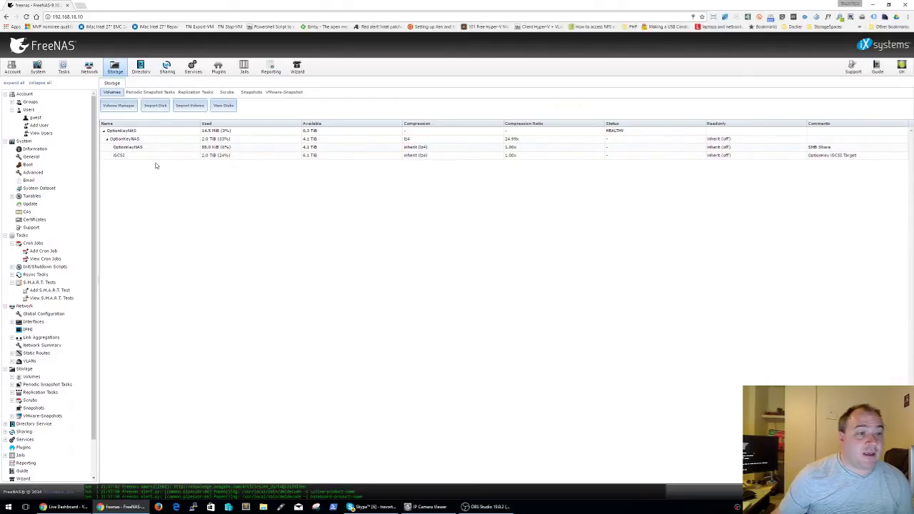
left_click(161, 155)
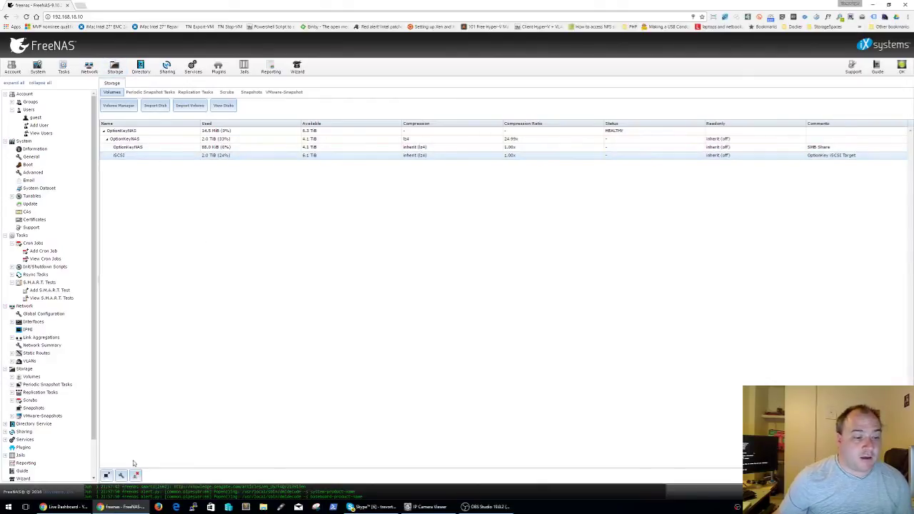
left_click(106, 475)
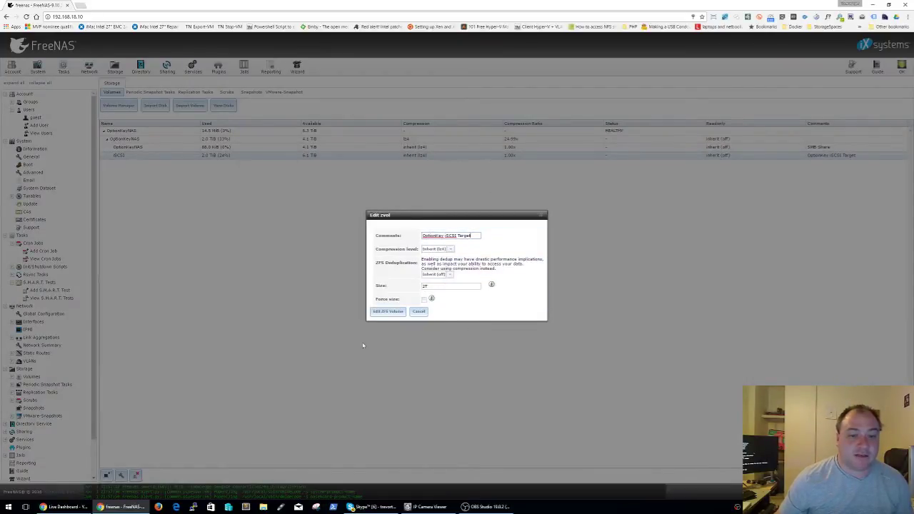
left_click(419, 312)
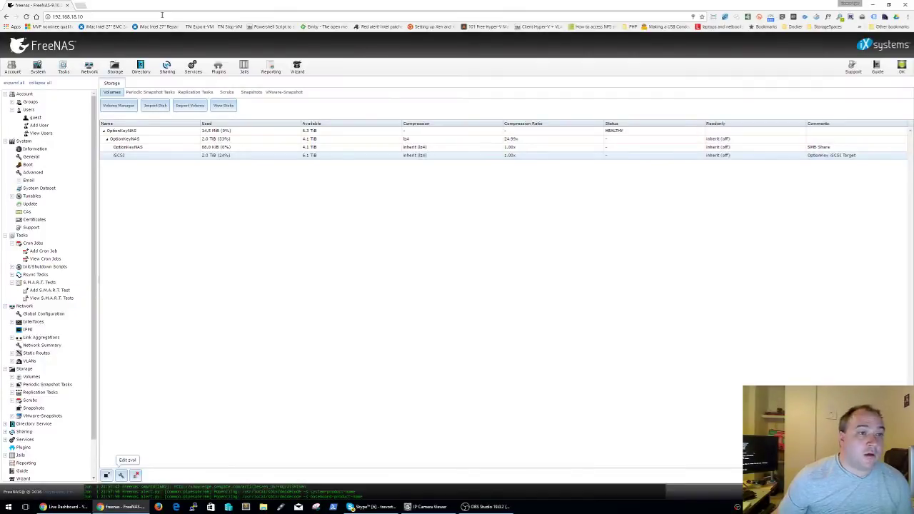
scroll(79, 300, "down", 2)
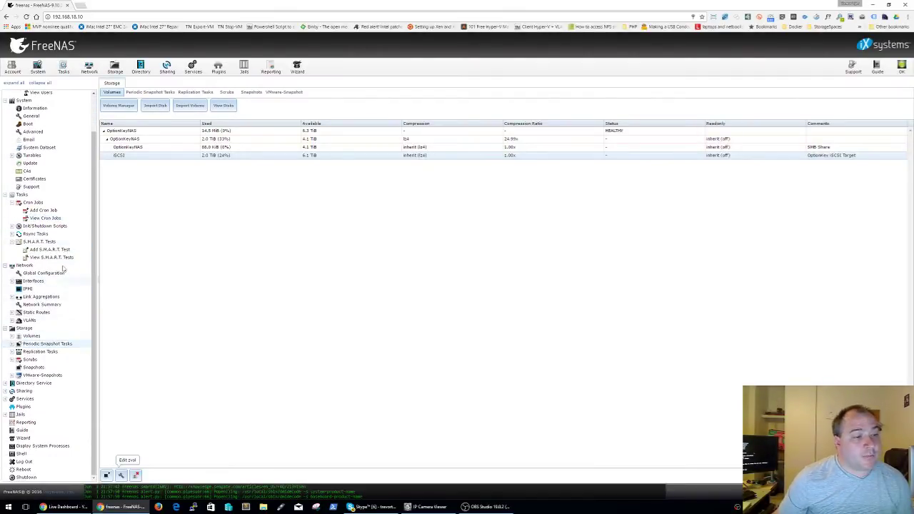
- Check the iSCSI target base name under Sharing > Block (iSCSI), then view the empty Portals list
left_click(24, 391)
left_click(37, 431)
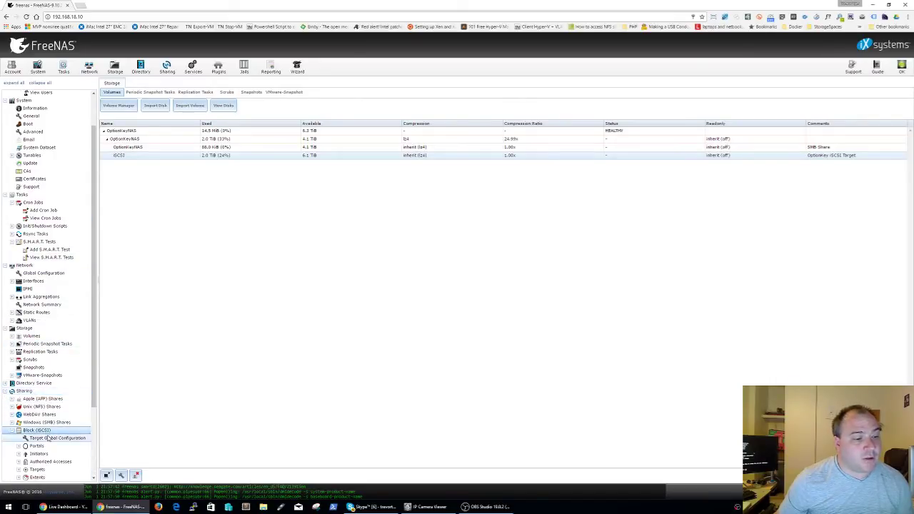
left_click(49, 439)
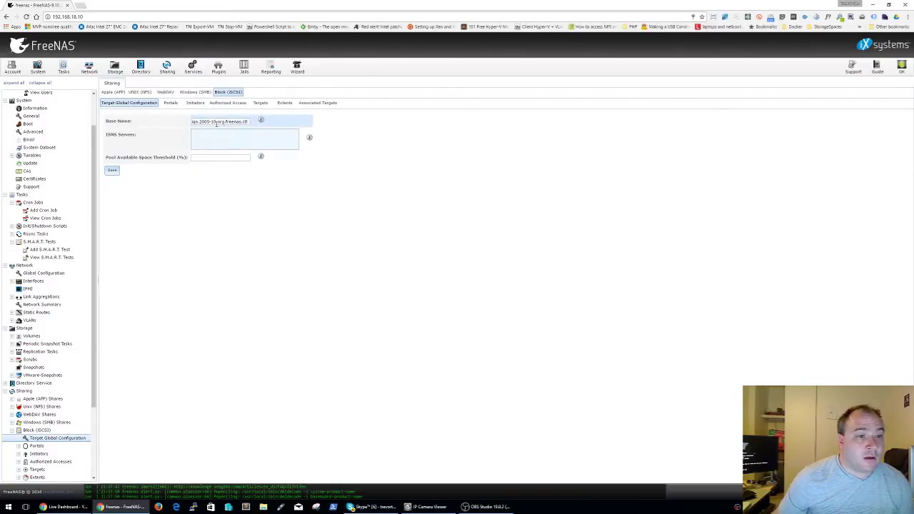
mouse_move(262, 122)
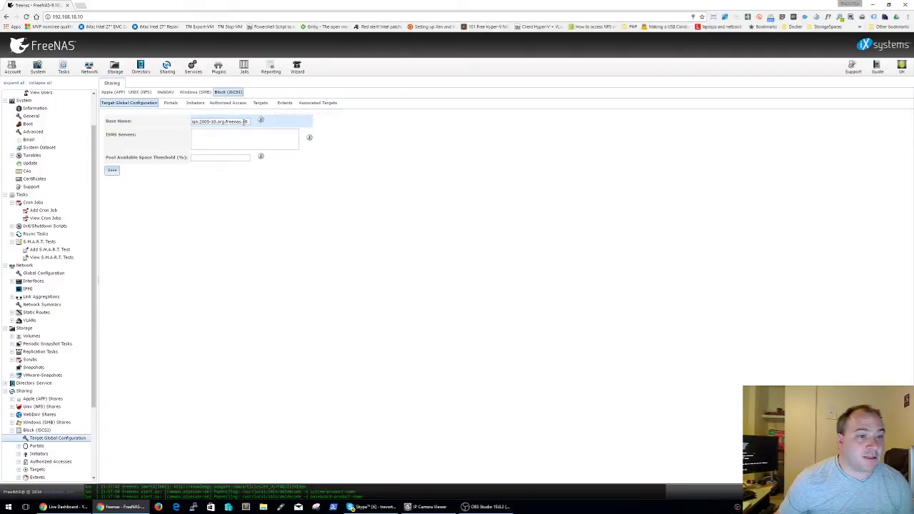
left_click(239, 122)
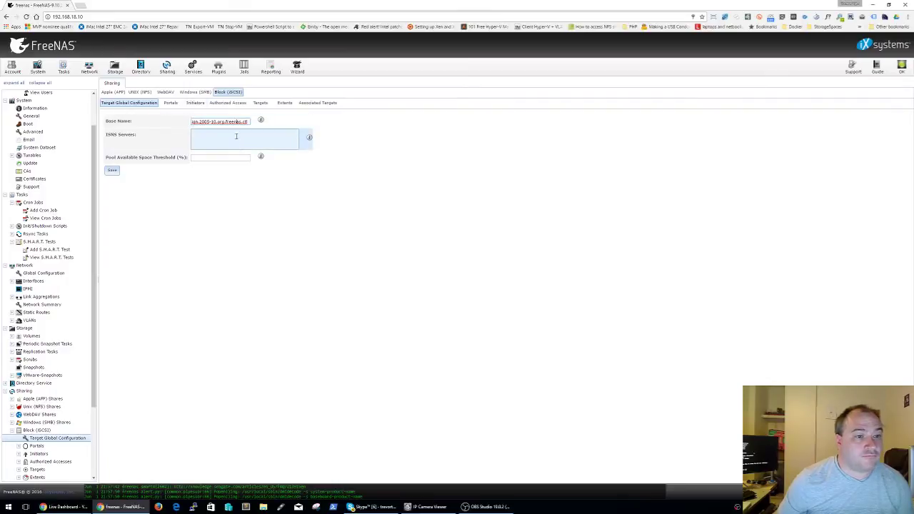
left_click(171, 104)
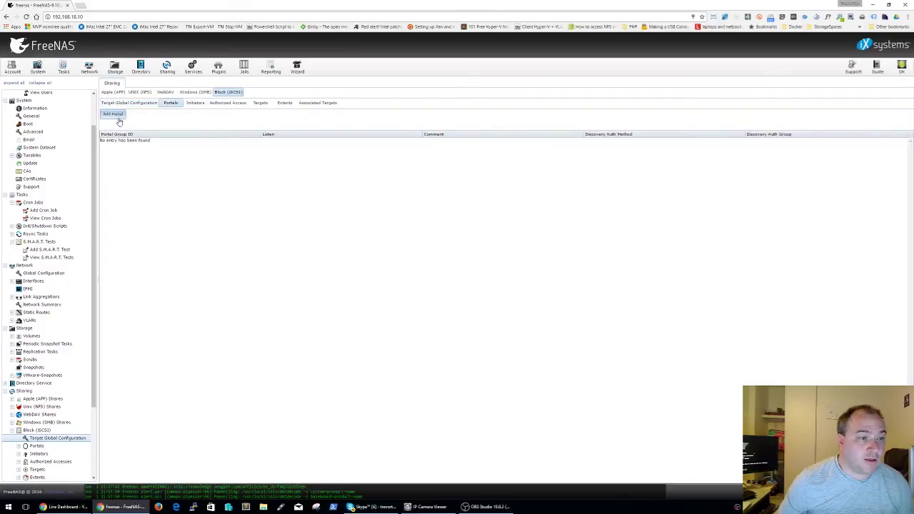
- Add a portal commented 'Portal' with discovery auth method and group left at None
left_click(113, 115)
left_click(459, 245)
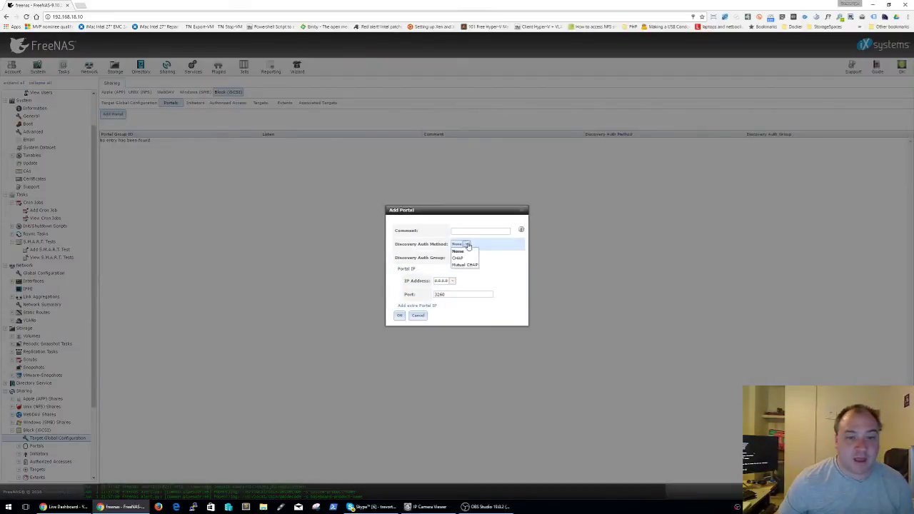
left_click(463, 251)
left_click(471, 257)
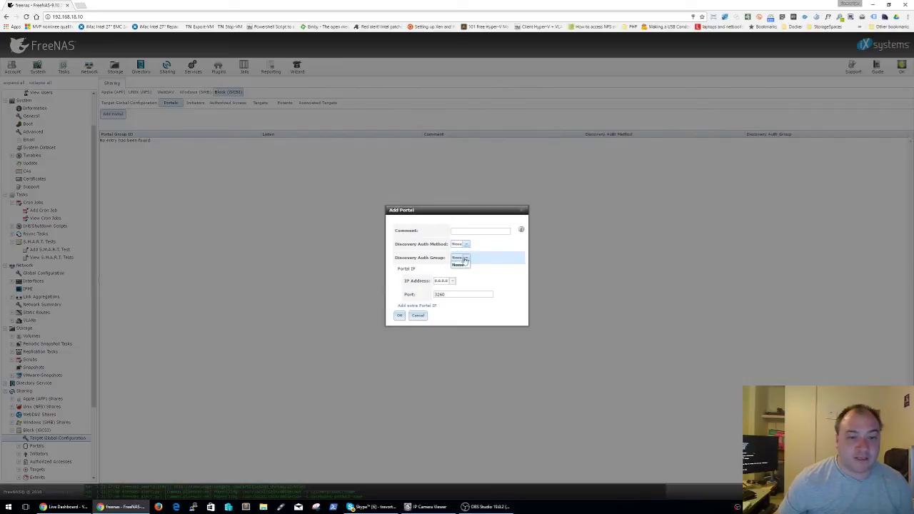
left_click(469, 258)
left_click(462, 244)
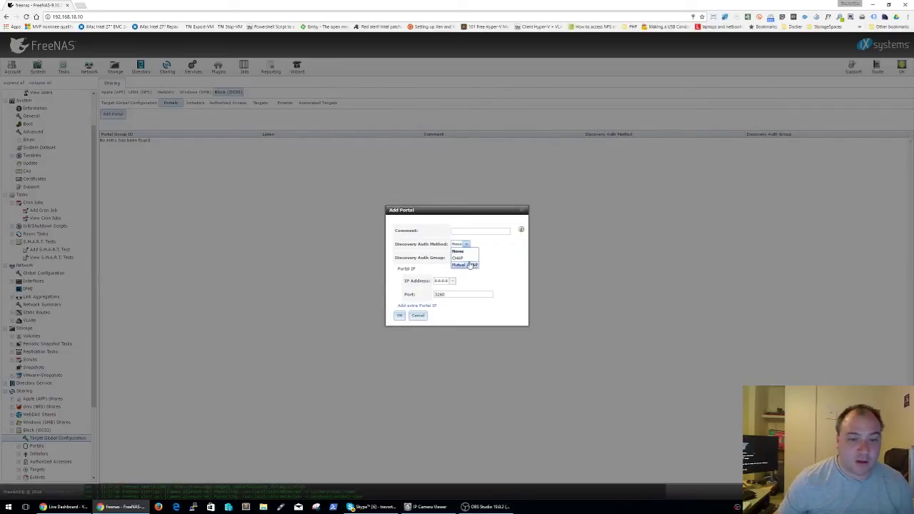
left_click(486, 231)
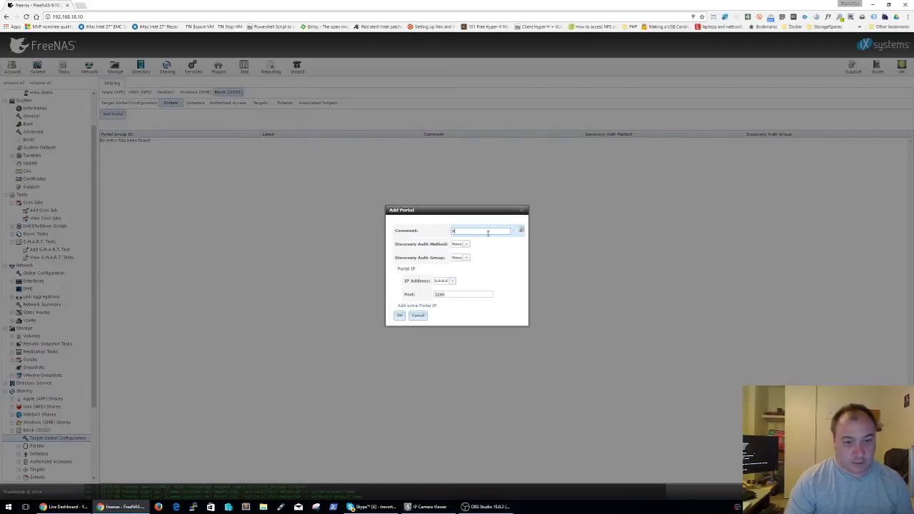
type("Portal")
left_click(460, 278)
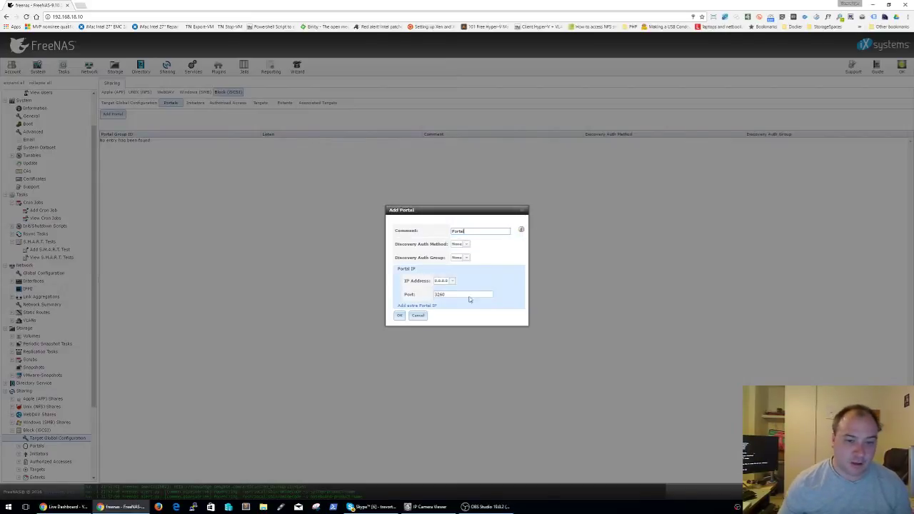
- Bind the portal to 192.168.18.10 on port 3260 and save it
left_click(452, 281)
left_click(453, 302)
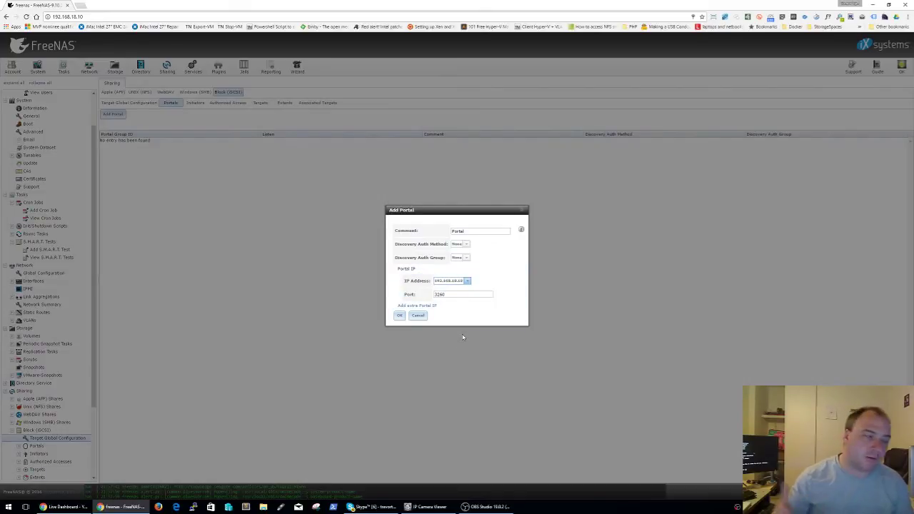
left_click(400, 316)
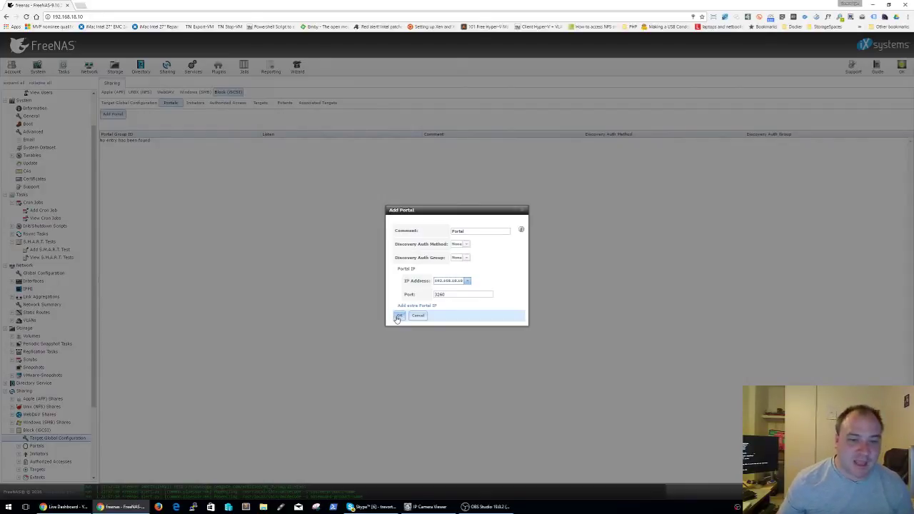
left_click(399, 316)
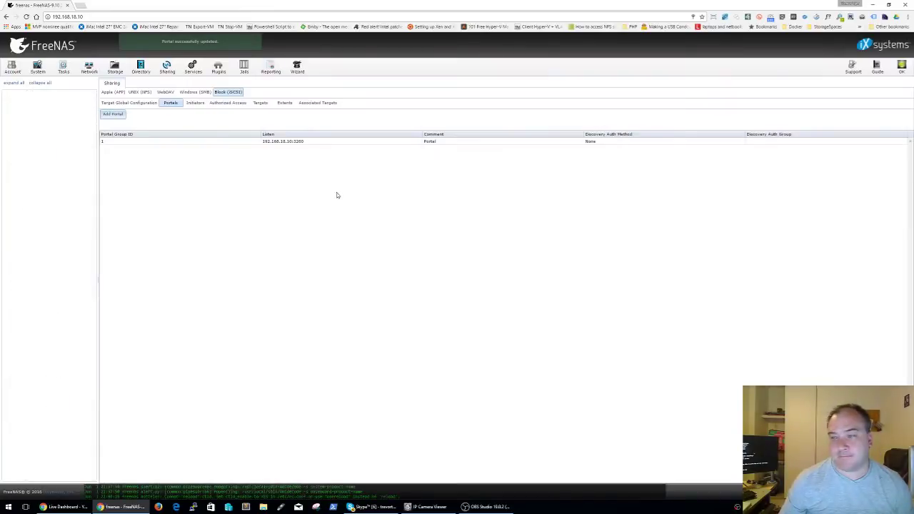
- Add initiator group 1 allowing ALL initiators and networks, commented 'Home Network'
left_click(195, 104)
left_click(115, 114)
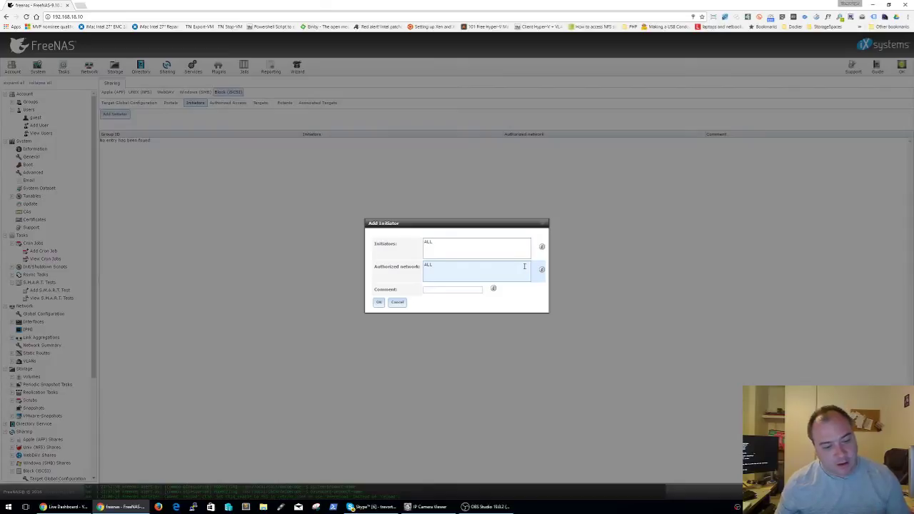
left_click(471, 290)
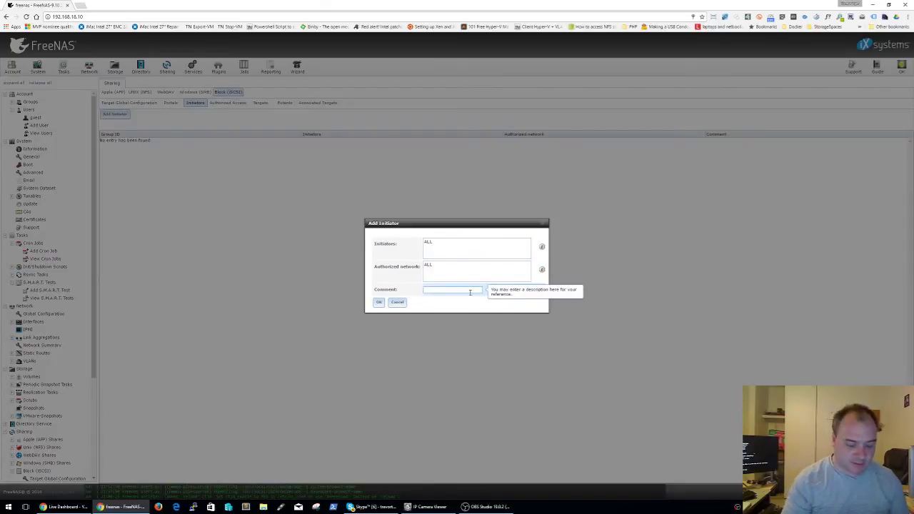
type("Home Network")
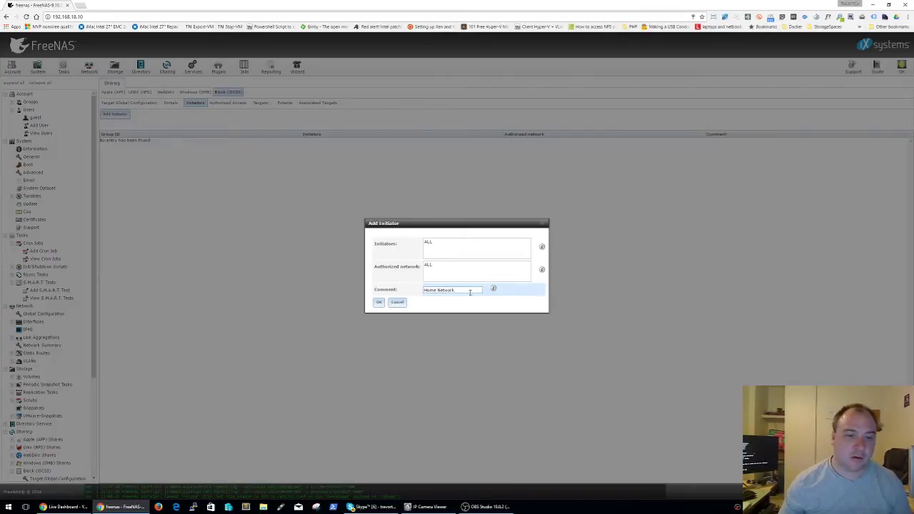
left_click(379, 303)
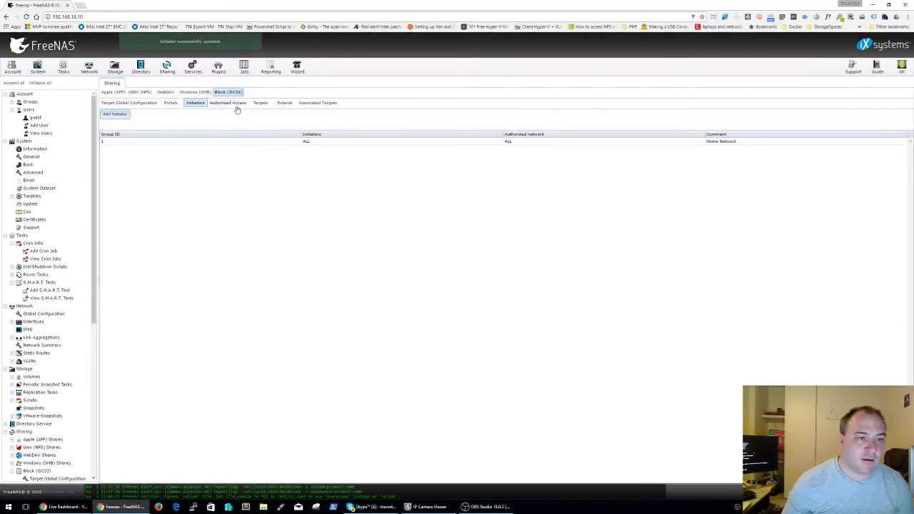
left_click(239, 105)
- Open the Add Authorized Access form with the user name field focused
left_click(132, 115)
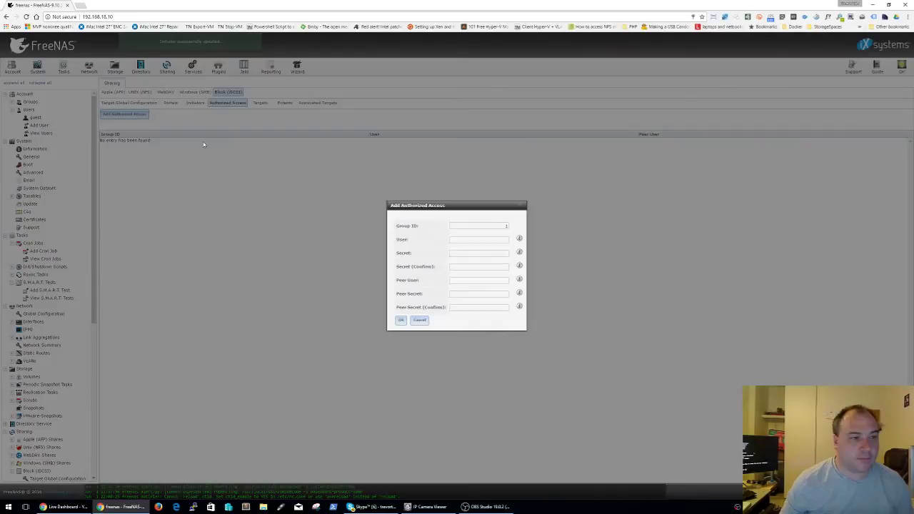
left_click(465, 240)
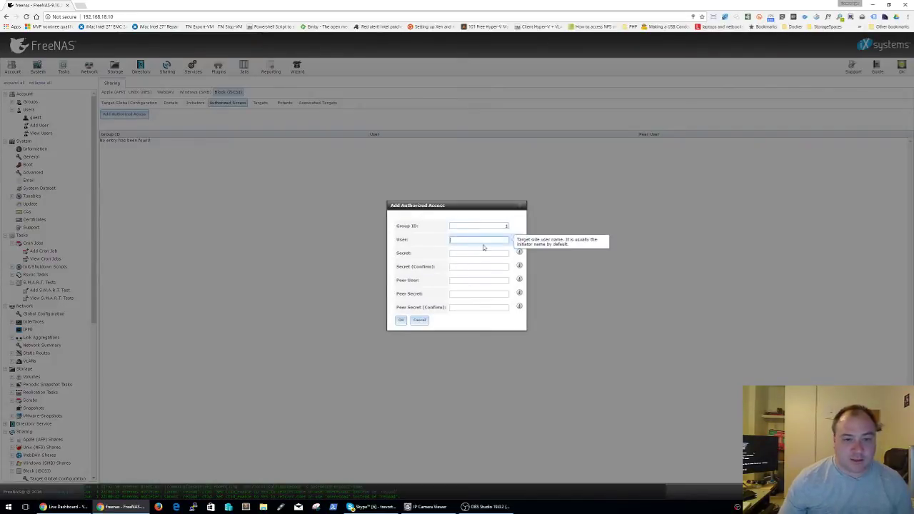
left_click(502, 255)
key("shift+Tab")
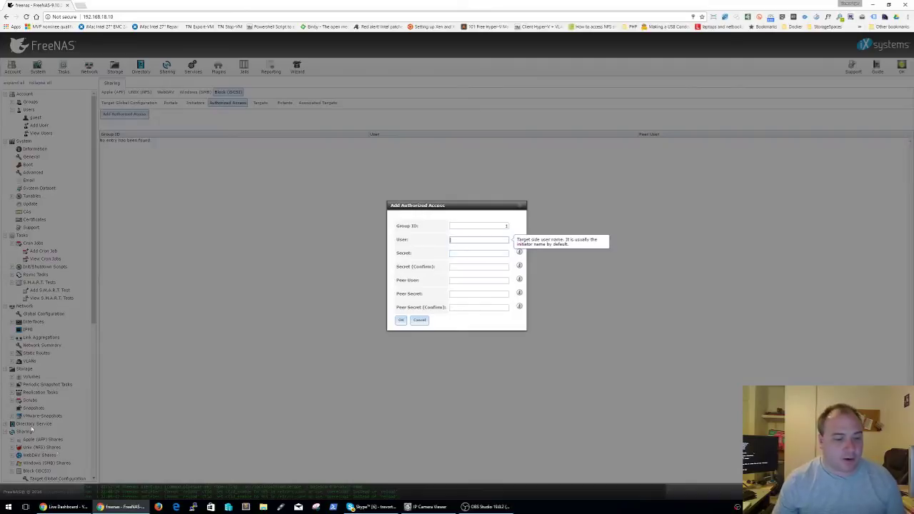
- Launch Notepad, move it to the right side, and type the heading 'Authorized Access'
left_click(7, 507)
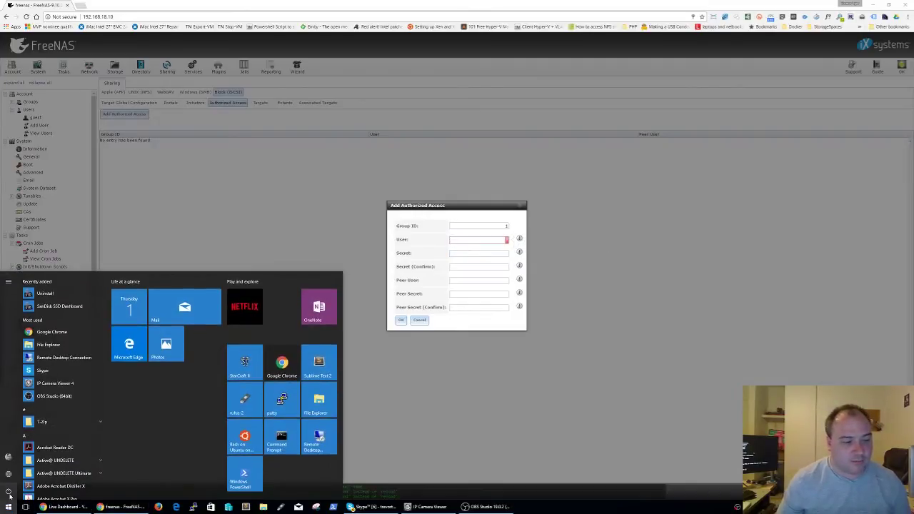
type("notepad")
key("Return")
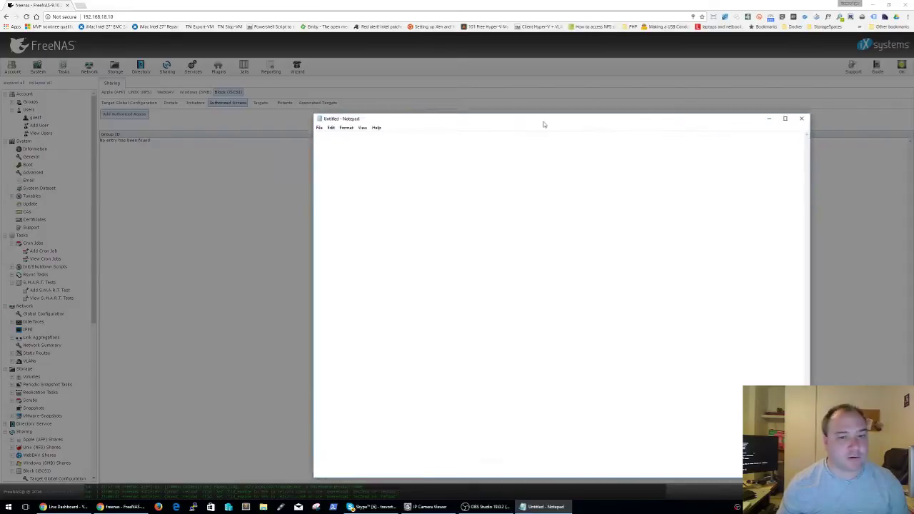
left_click_drag(543, 124, 836, 132)
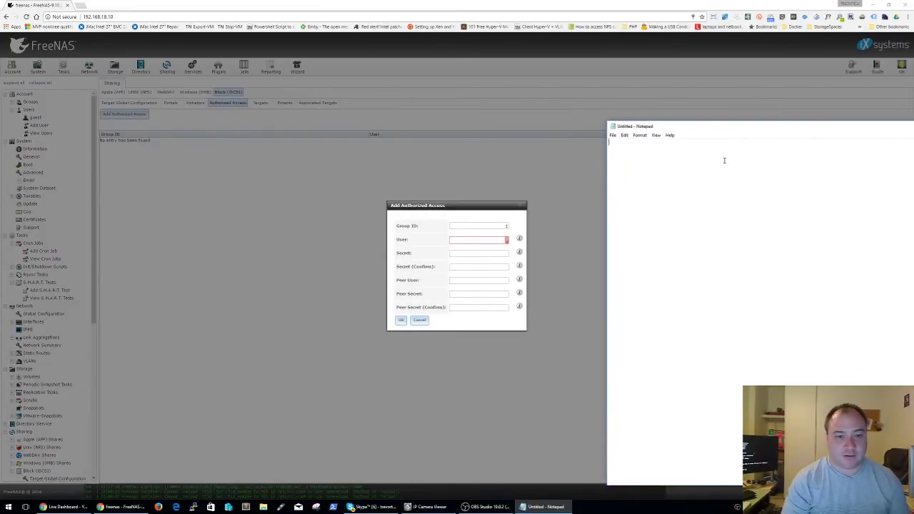
type("Authorized Access")
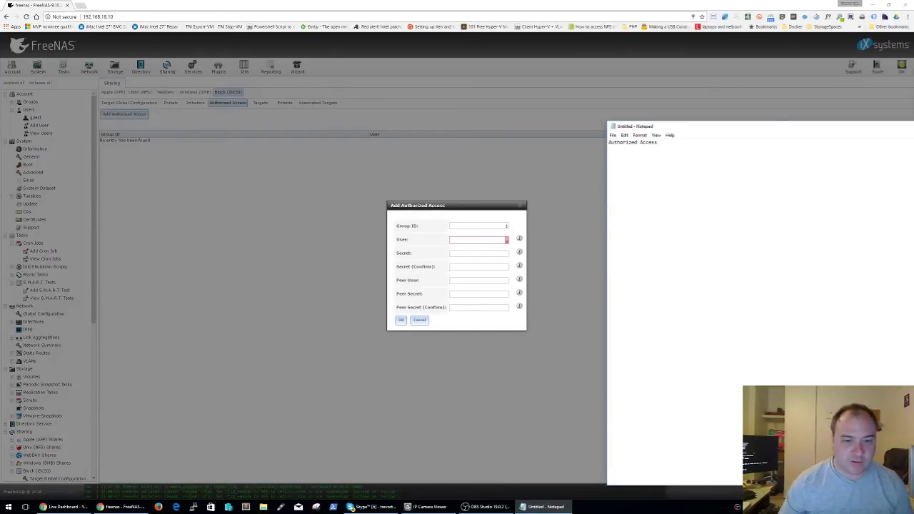
- Enter the CHAP user name, secret and secret confirmation in the Authorized Access form
left_click(515, 241)
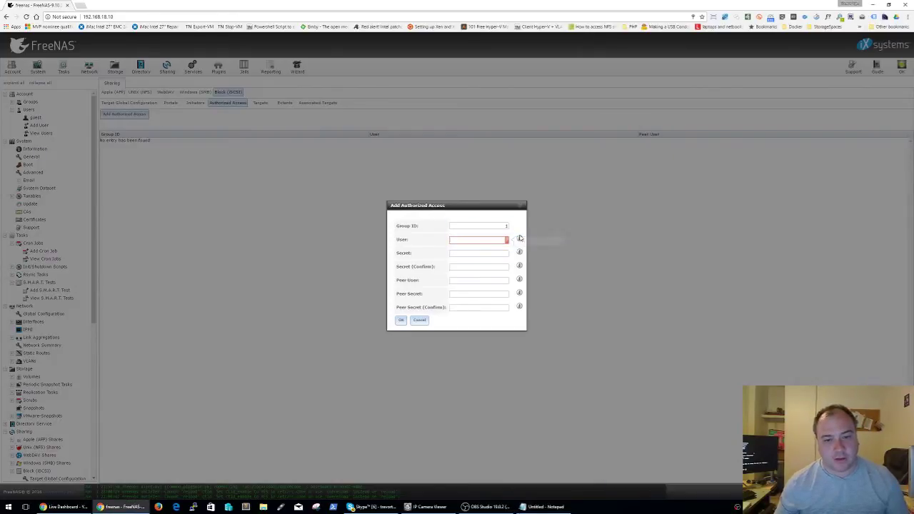
mouse_move(520, 240)
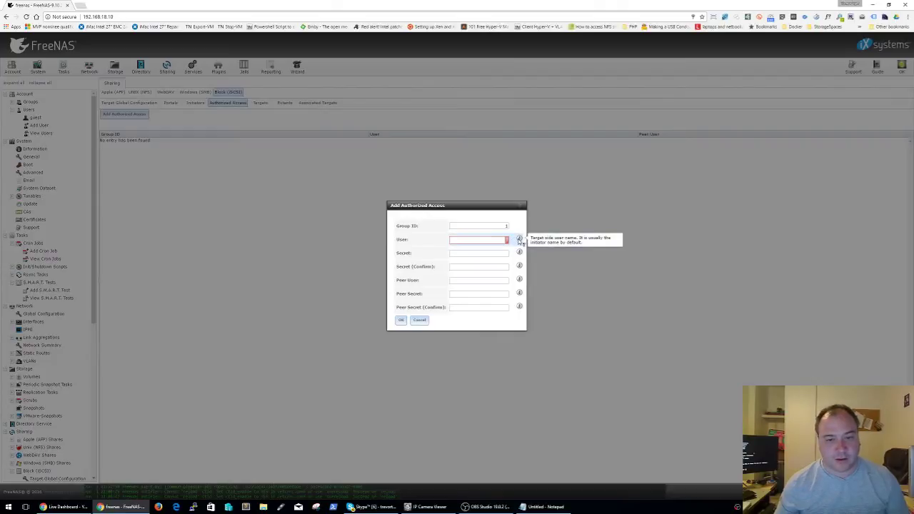
left_click(490, 239)
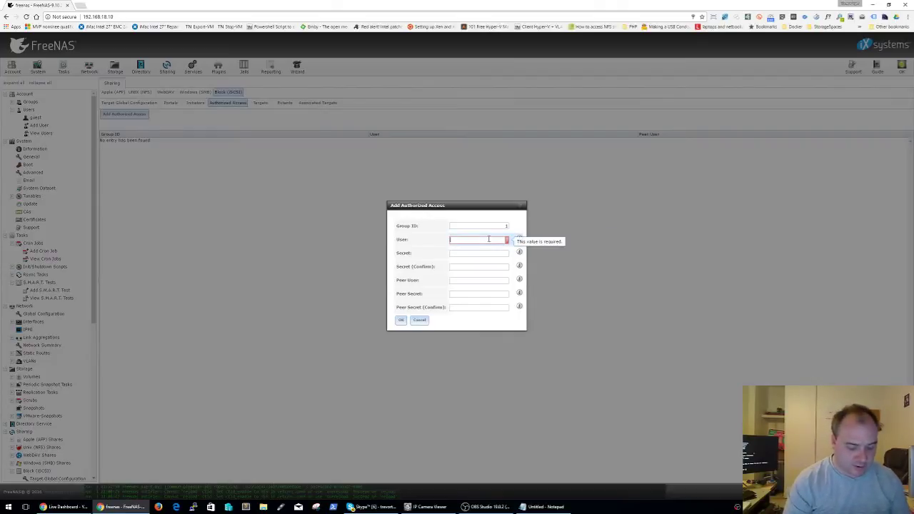
type("optionkey")
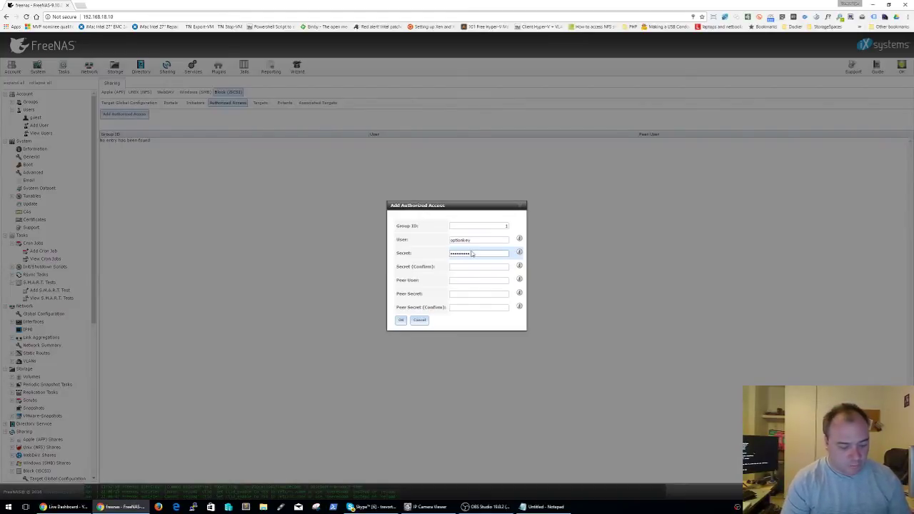
key("Tab")
type("o")
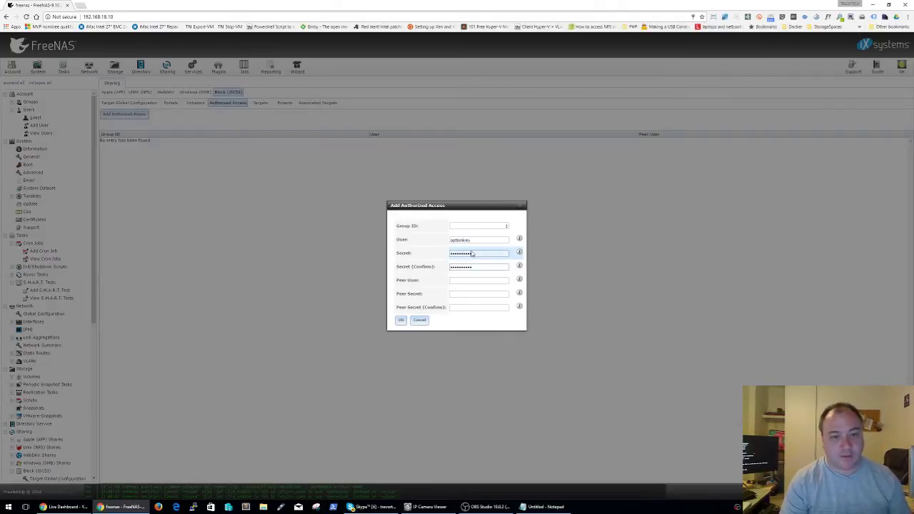
key("Tab")
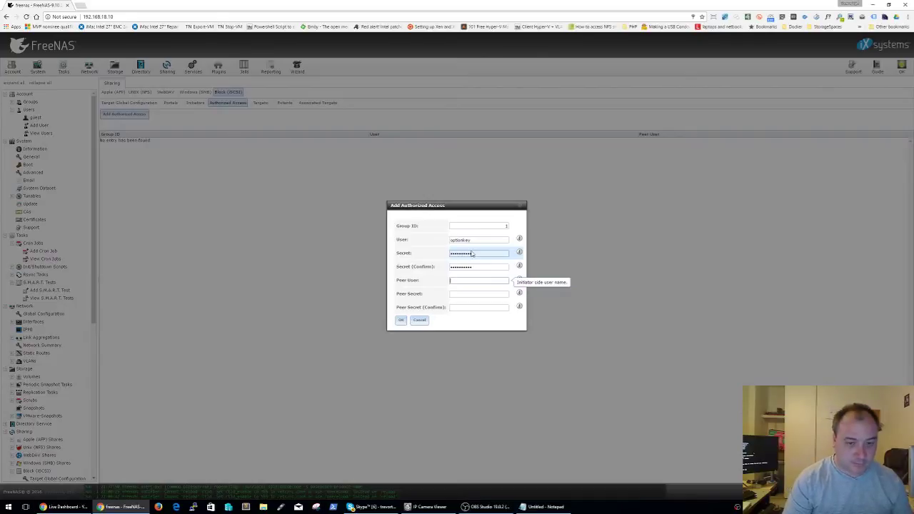
- Enter the peer user name, fixing typos, along with the peer secret fields
type("o")
key("BackSpace")
type("u")
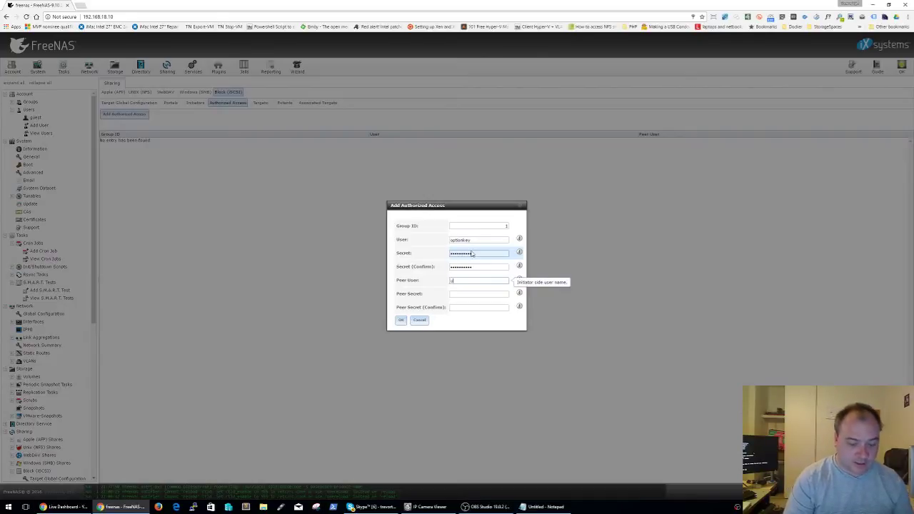
type("ser")
key("BackSpace")
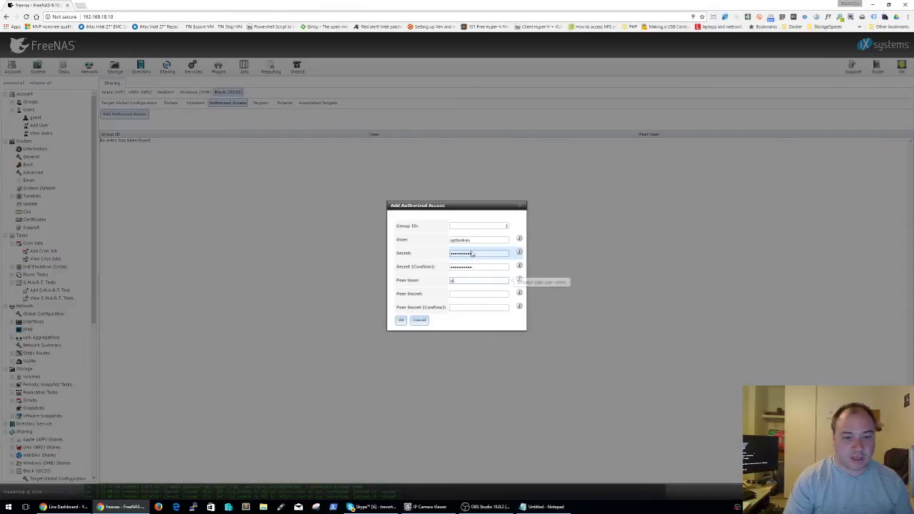
type("optionkeyuser")
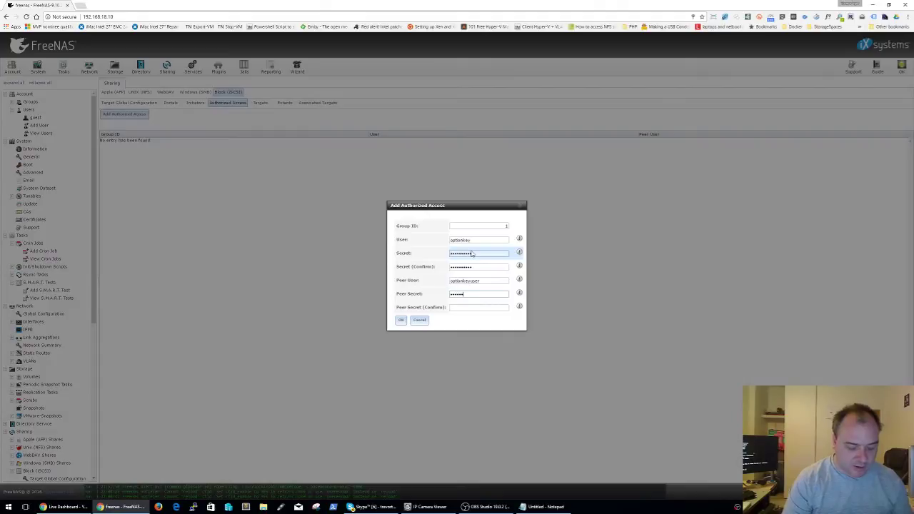
key("Tab")
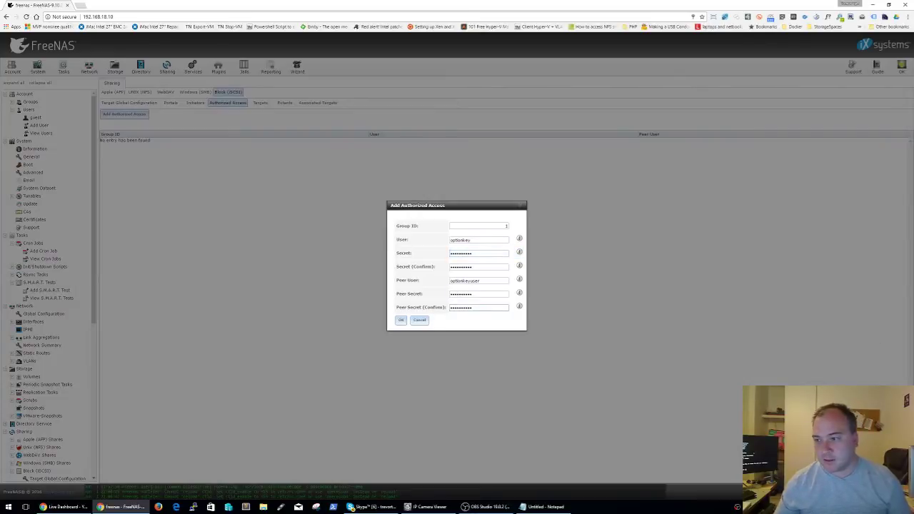
- Note the user names and secrets in Notepad and submit the entry in FreeNAS
left_click(545, 507)
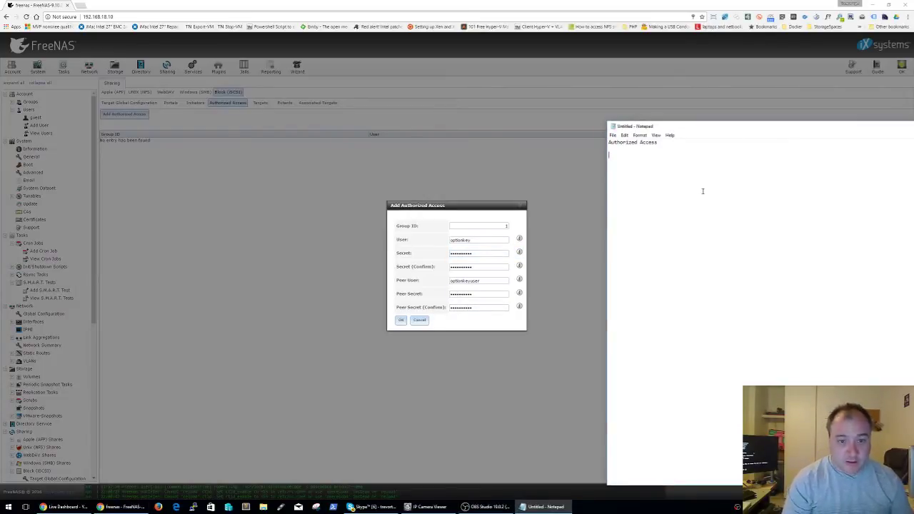
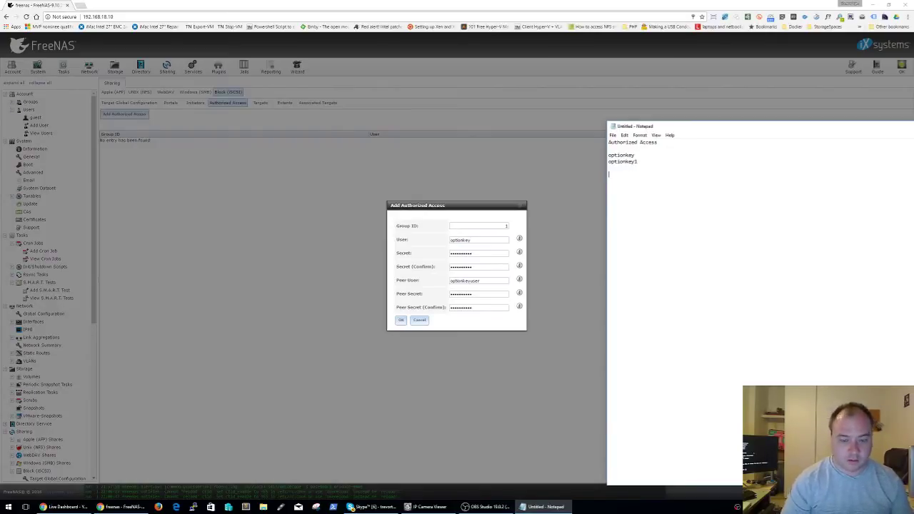
key("BackSpace")
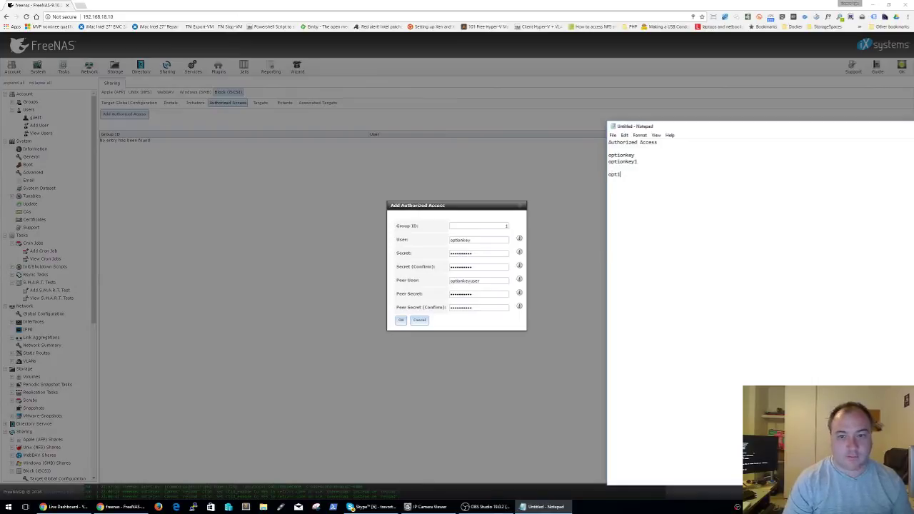
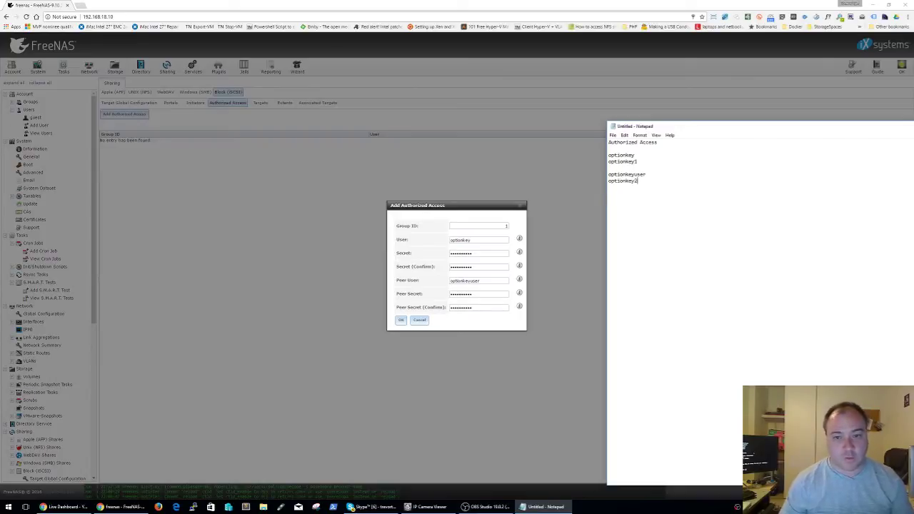
left_click(401, 320)
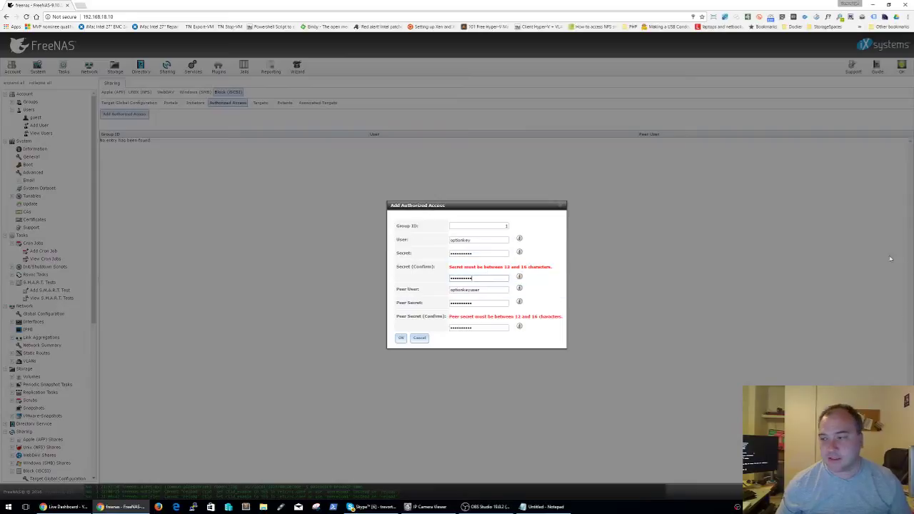
- Lengthen the noted secrets to 12–16 characters after FreeNAS rejects them
key("alt+Tab")
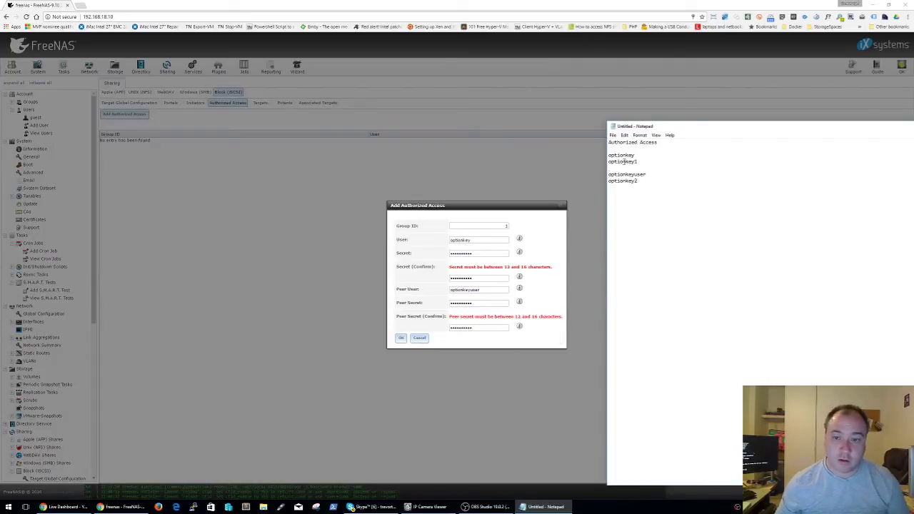
double_click(643, 161)
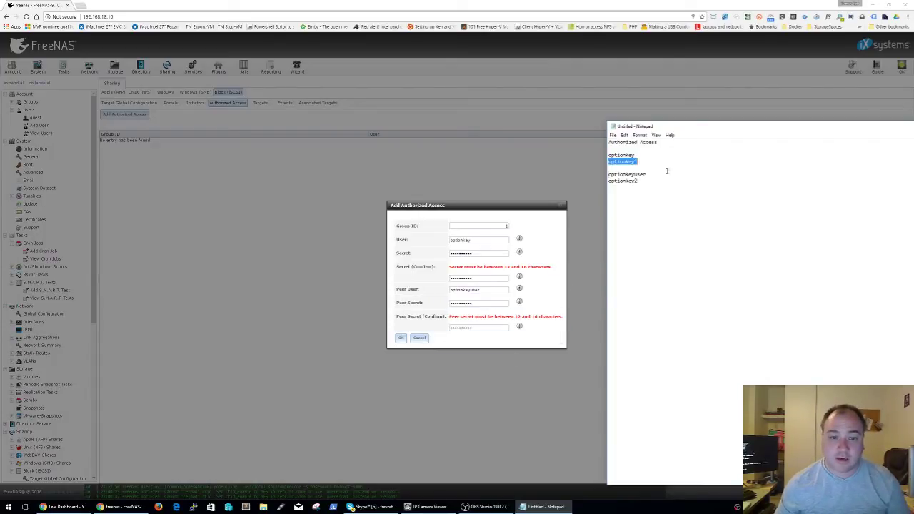
left_click(667, 171)
left_click(638, 158)
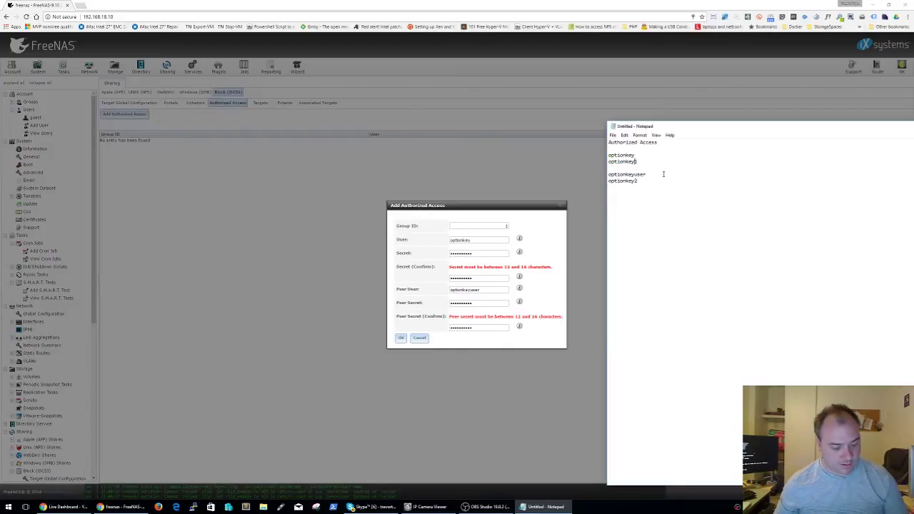
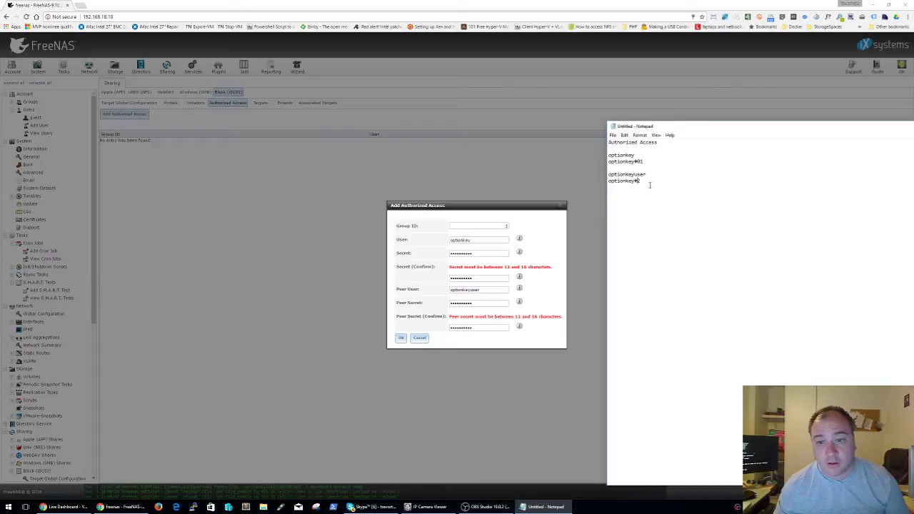
double_click(647, 181)
left_click(641, 184)
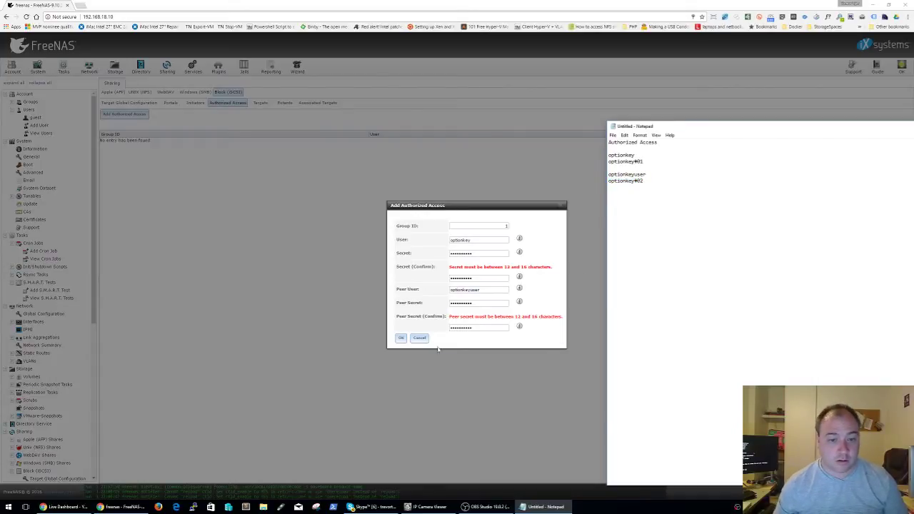
- Replace the secret and its confirmation with the longer secret
left_click(489, 254)
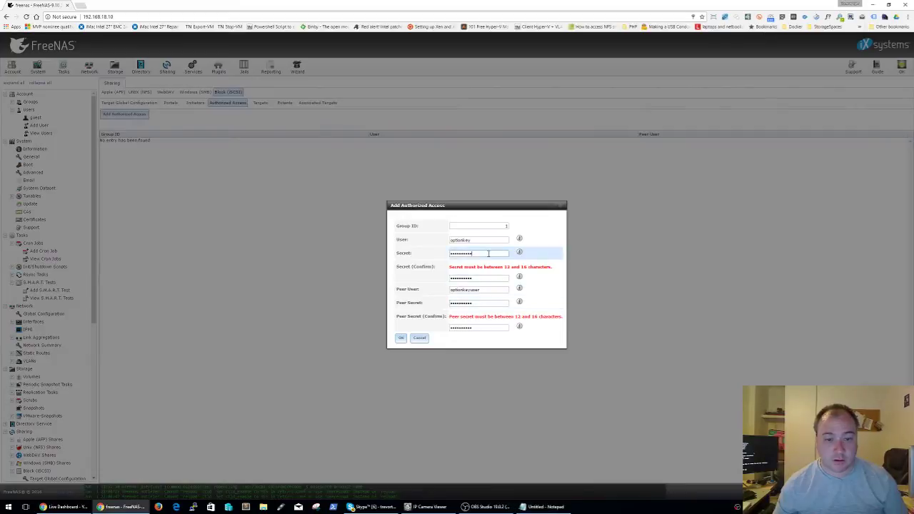
key("ctrl+a")
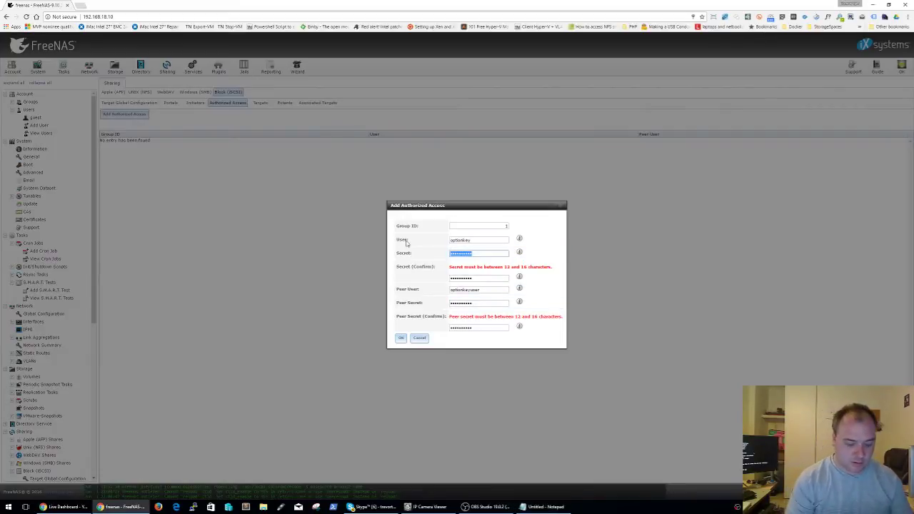
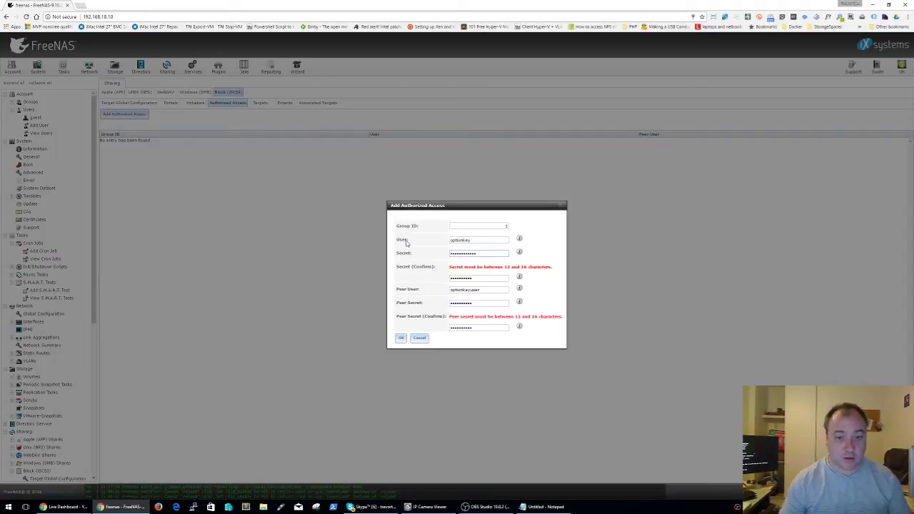
left_click(485, 279)
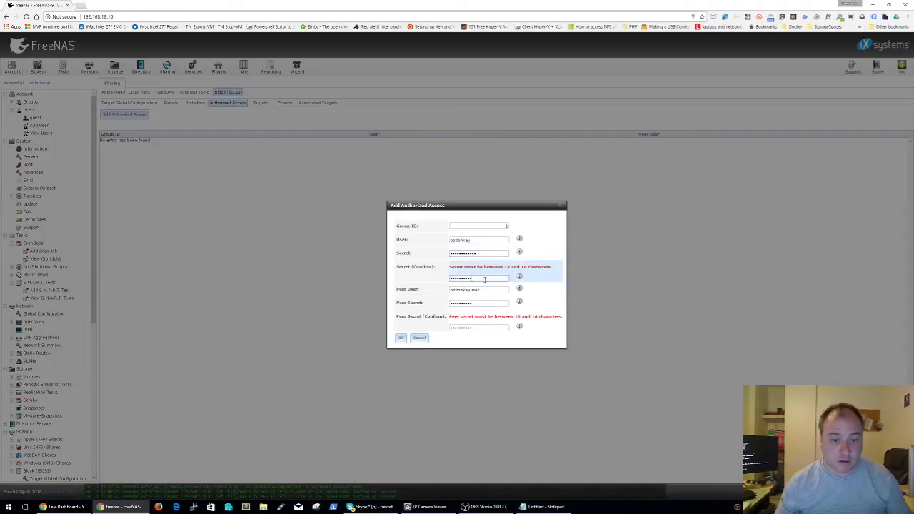
type("k")
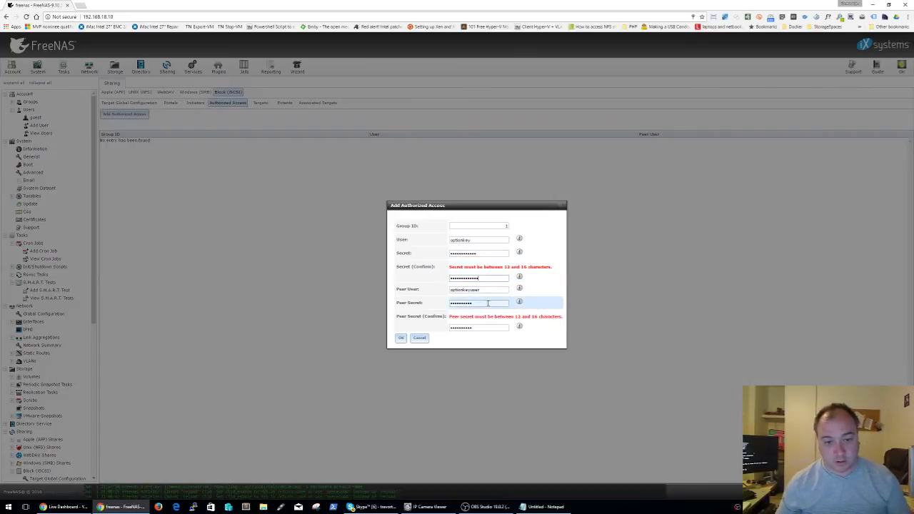
double_click(484, 252)
type("p")
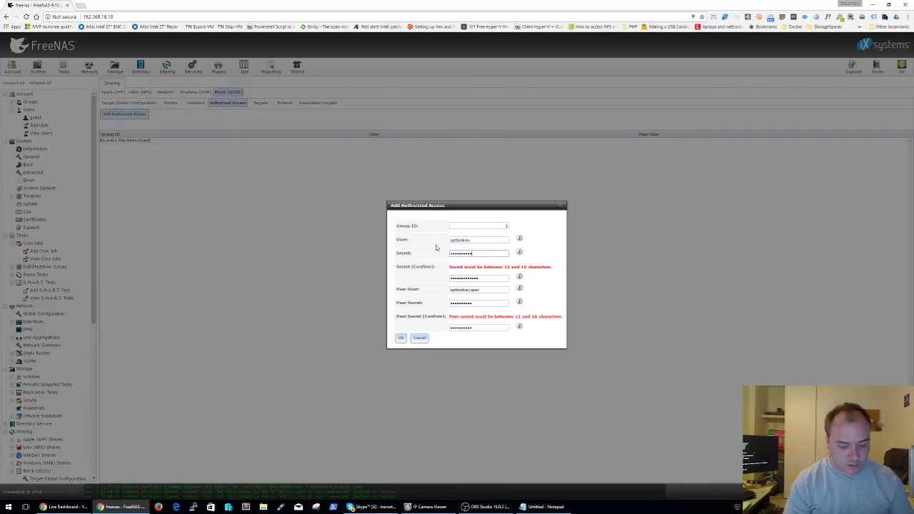
left_click_drag(491, 278, 412, 270)
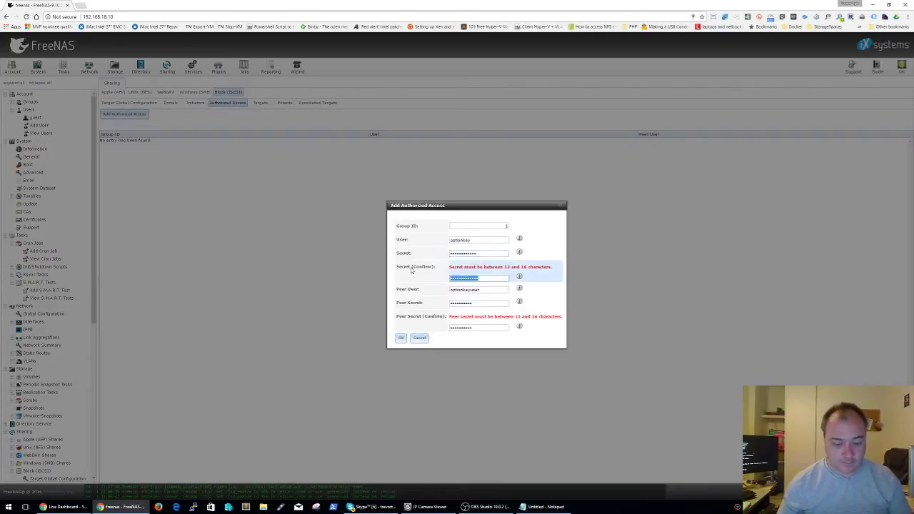
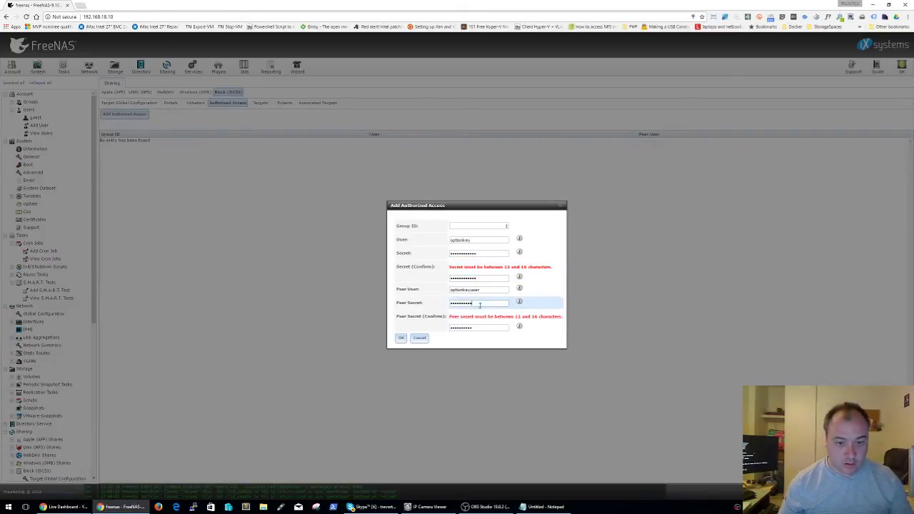
- Re-enter the longer peer secret and its confirmation, then save the group 1 entry
left_click_drag(509, 303, 440, 300)
left_click(494, 303)
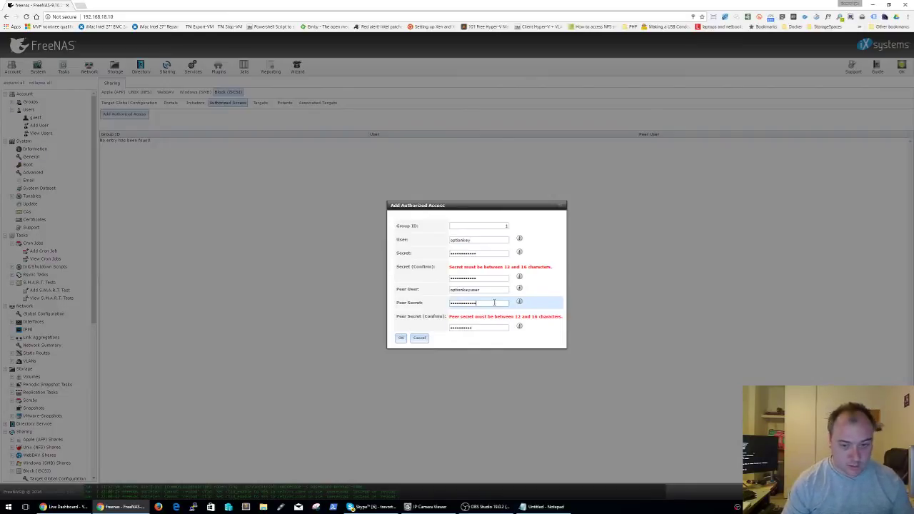
left_click(490, 326)
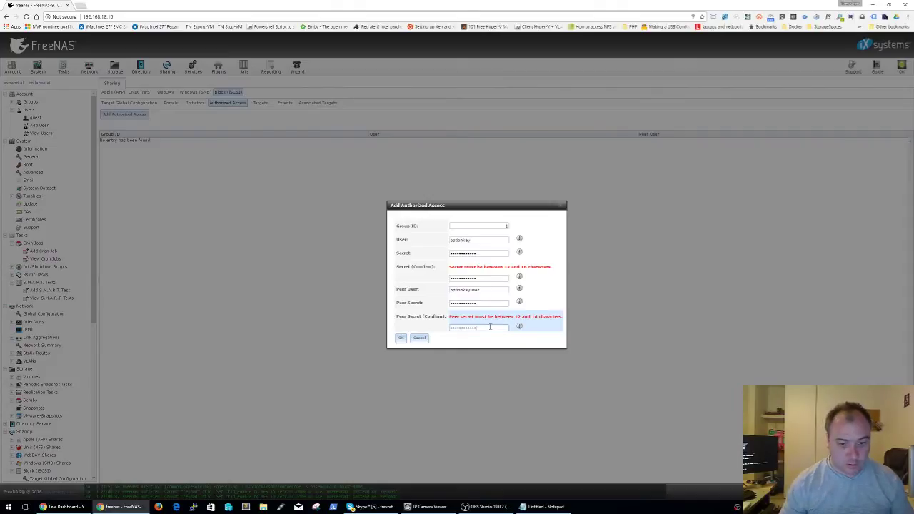
left_click(401, 338)
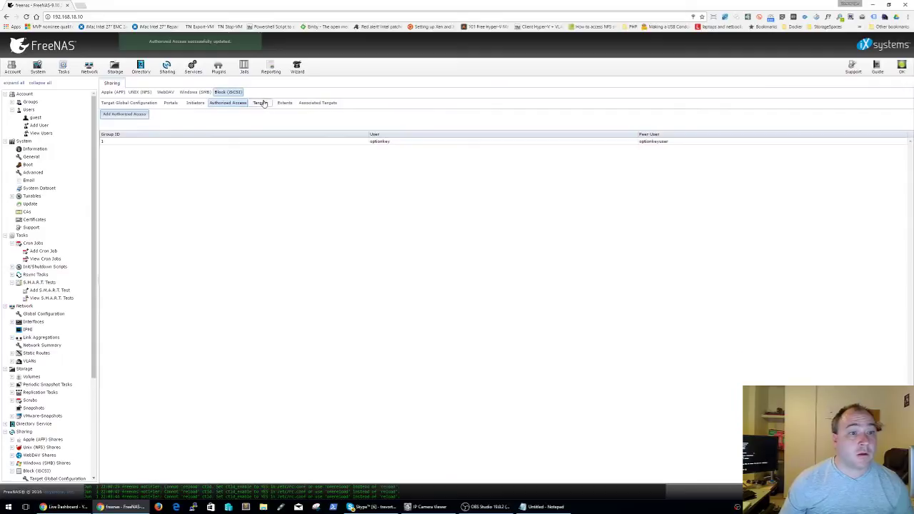
- Create target 'zvol' with alias zvol, portal group 1 (Portal) and initiator group 1 (Home Network)
left_click(261, 103)
left_click(115, 113)
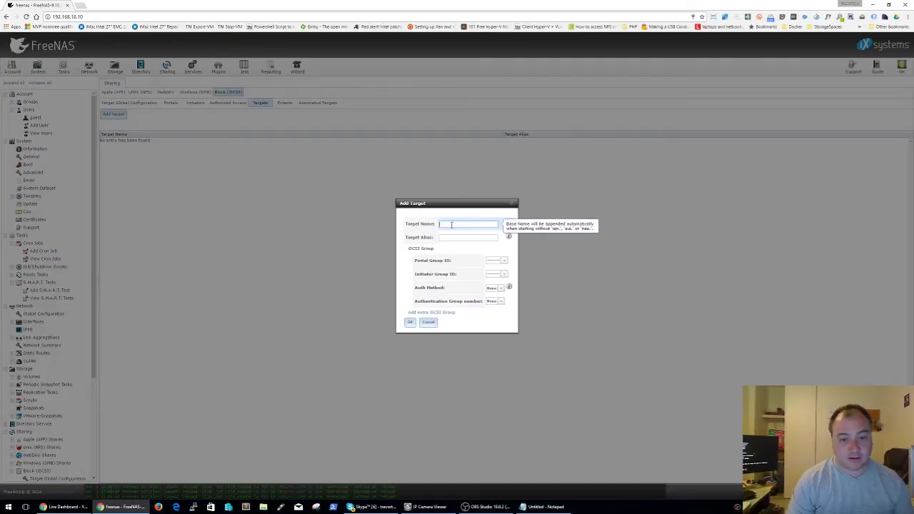
type("zvol")
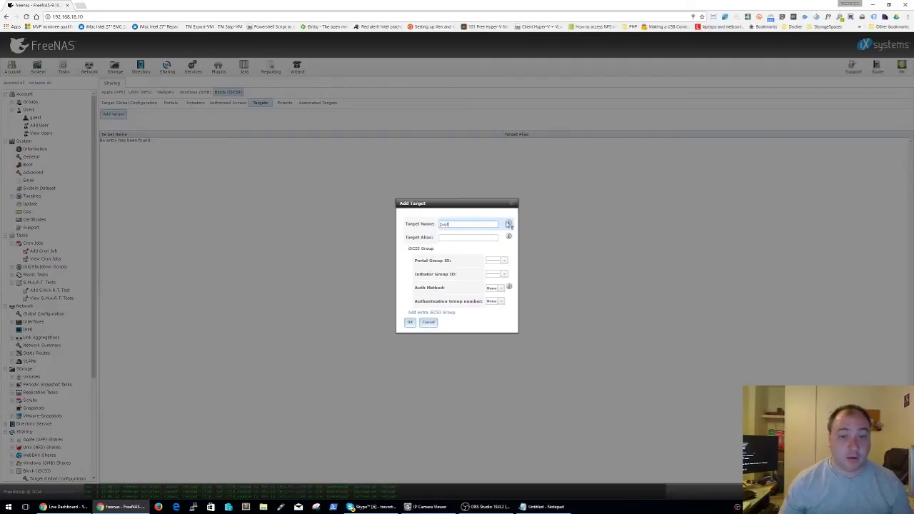
mouse_move(509, 225)
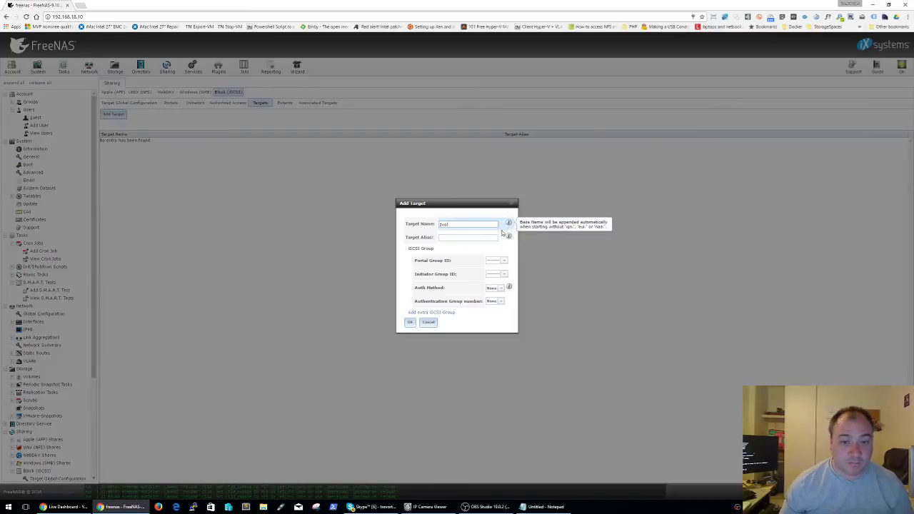
left_click(484, 237)
mouse_move(509, 237)
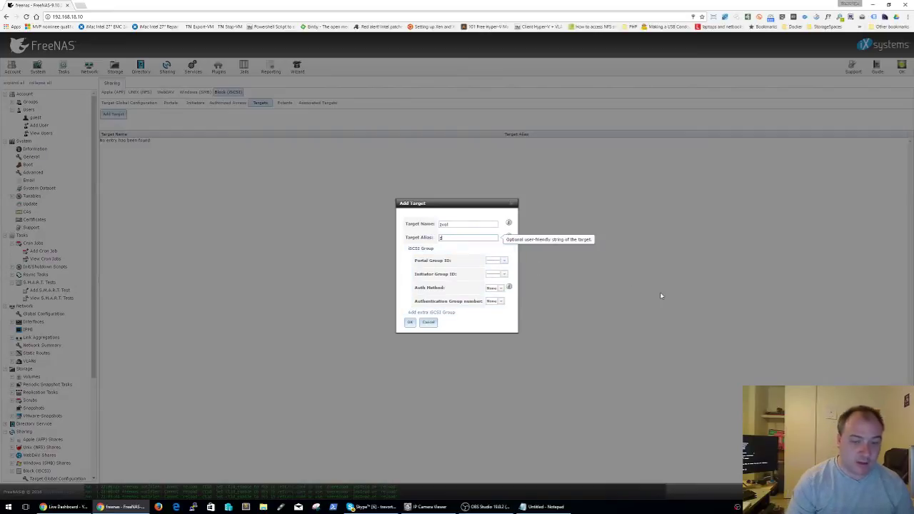
type("zvol")
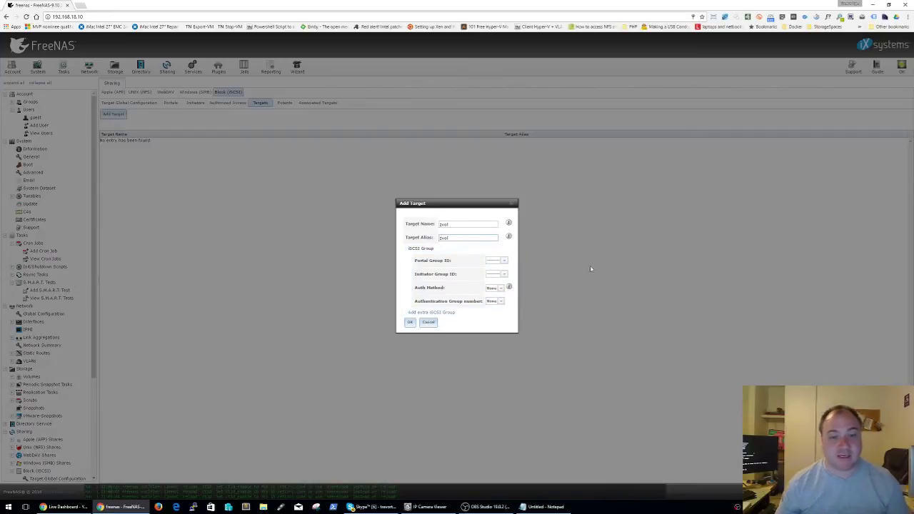
left_click(505, 262)
left_click(496, 274)
left_click(503, 276)
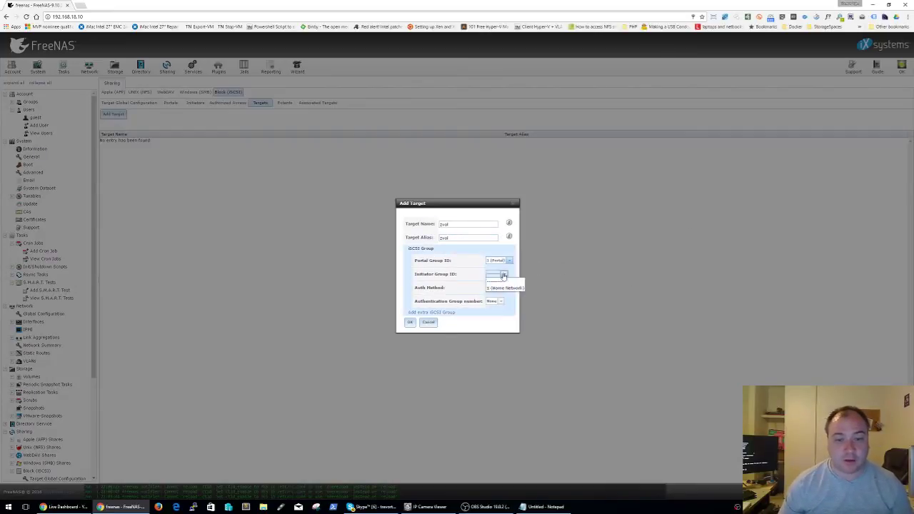
left_click(505, 287)
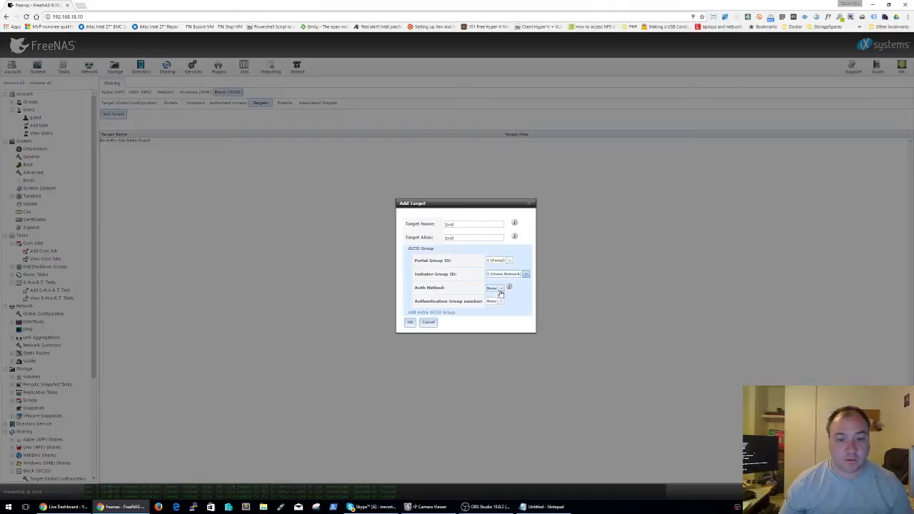
left_click(410, 323)
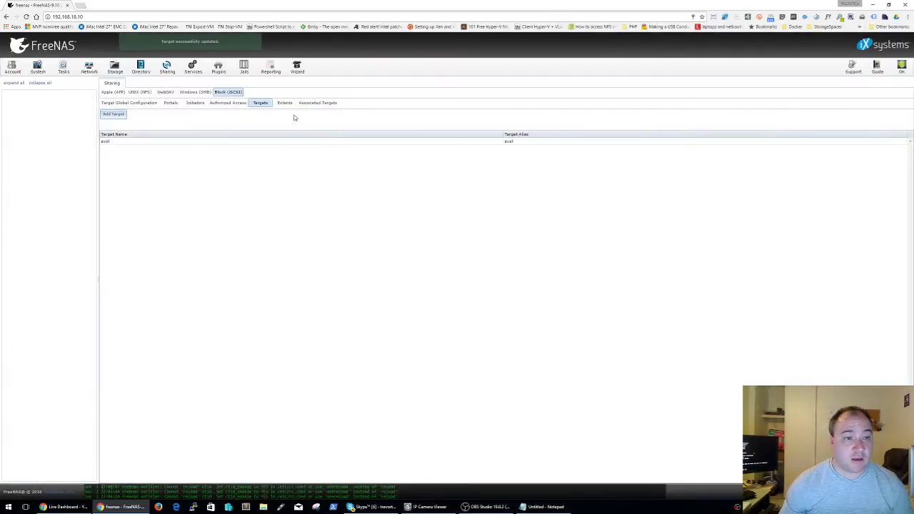
- Start a new extent named zvol with extent type Device
left_click(287, 104)
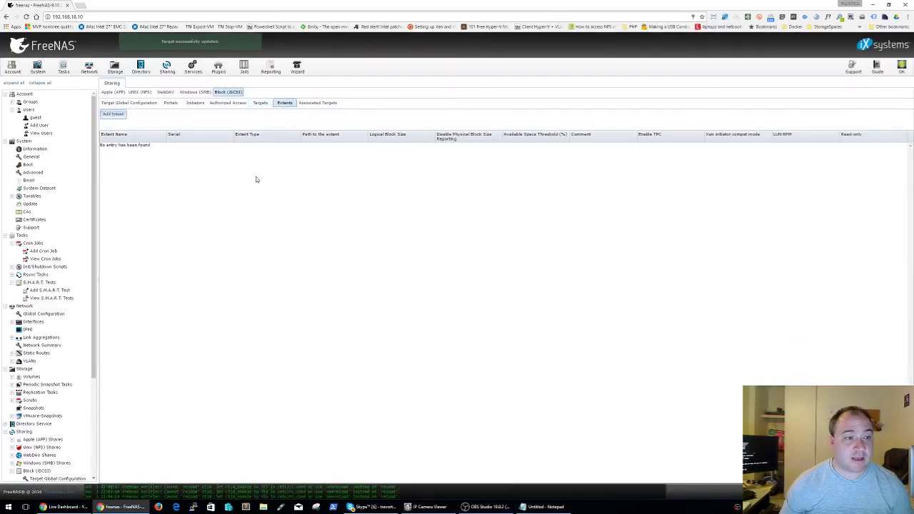
left_click(113, 115)
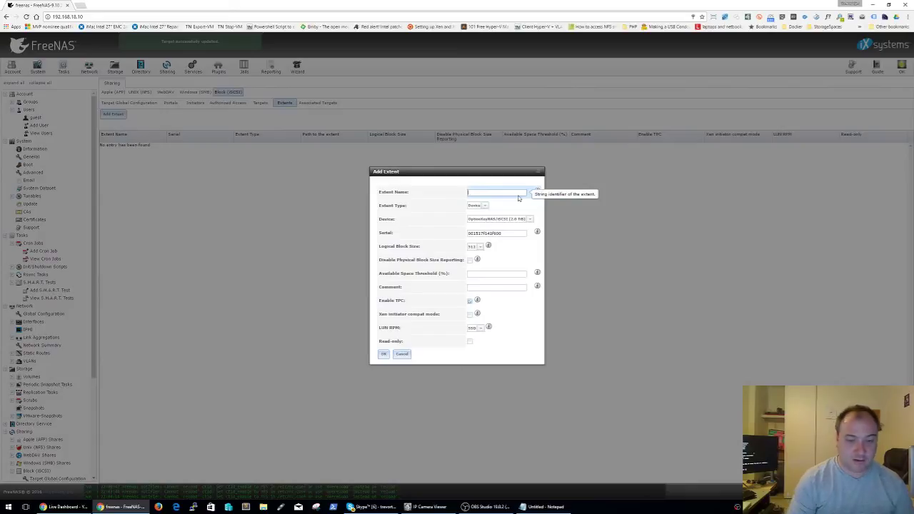
type("zvol")
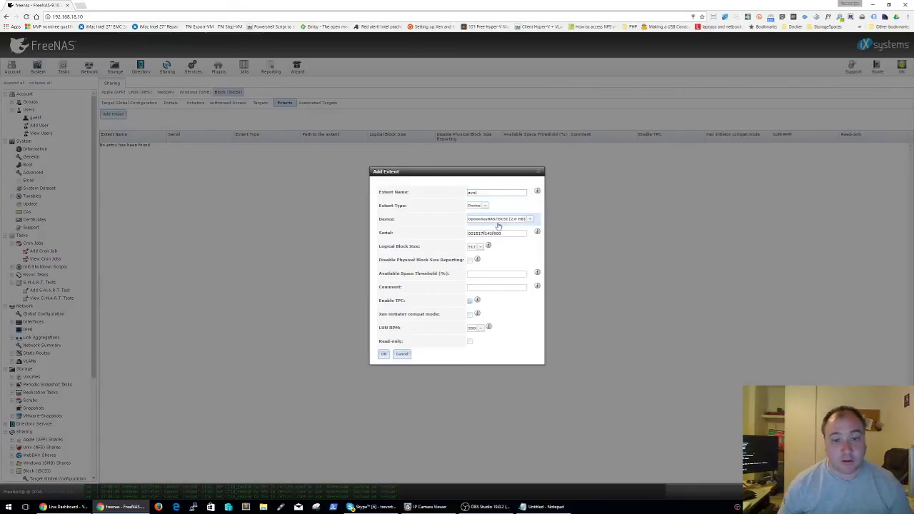
left_click(485, 206)
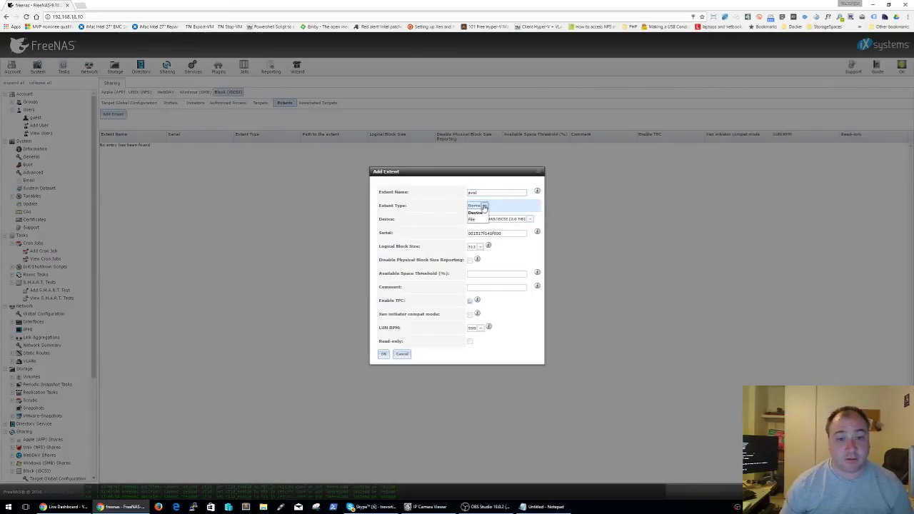
left_click(521, 208)
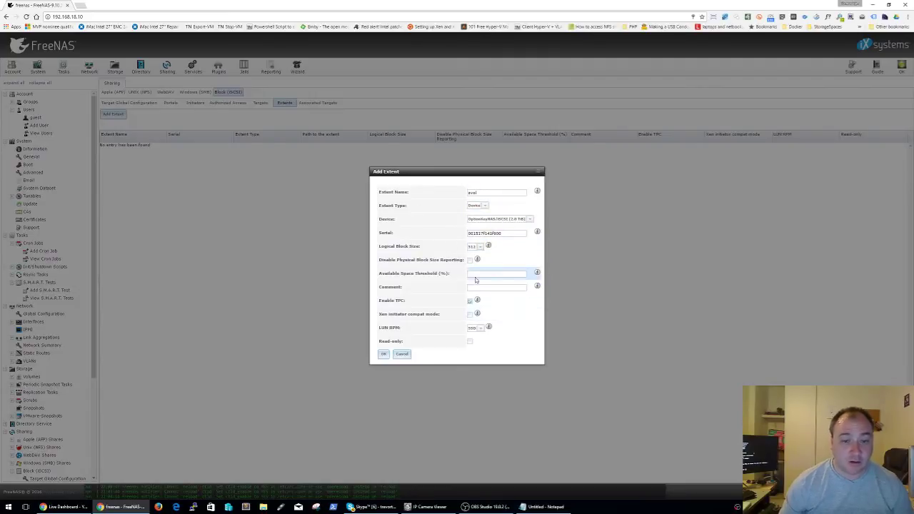
- Give the extent a 90% space threshold, comment 'my iscsi' and LUN RPM 7200, and create it
mouse_move(538, 275)
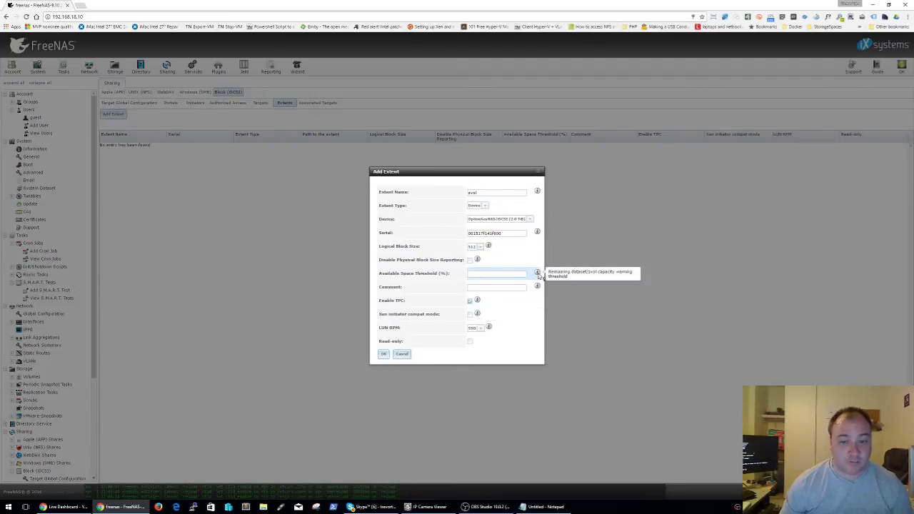
left_click(519, 273)
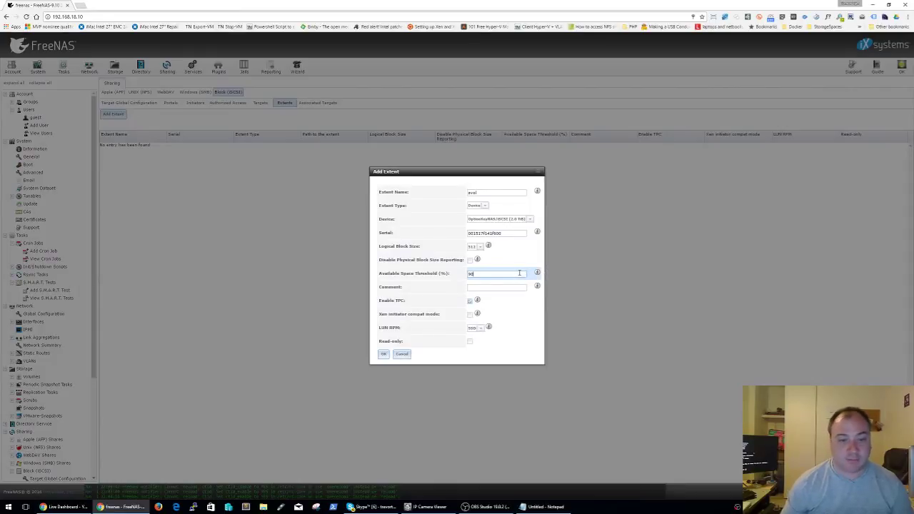
type("90")
left_click(505, 288)
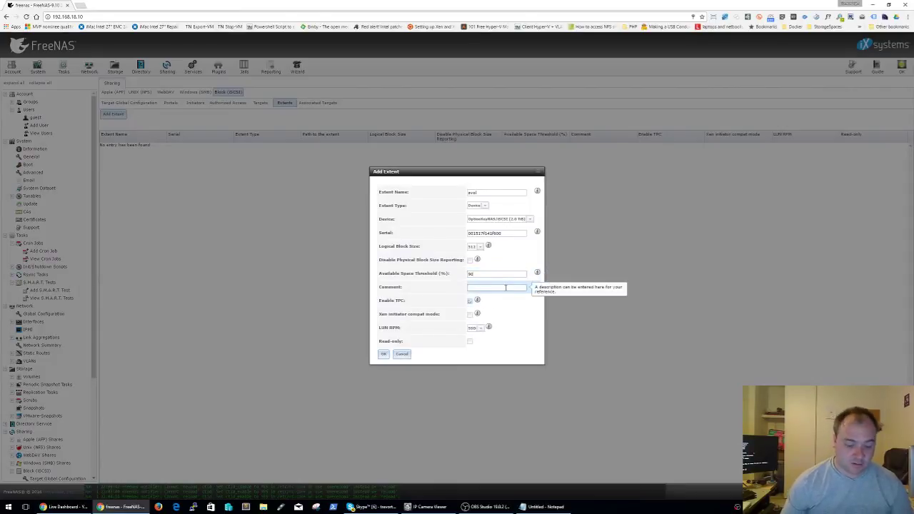
type("my iscsi")
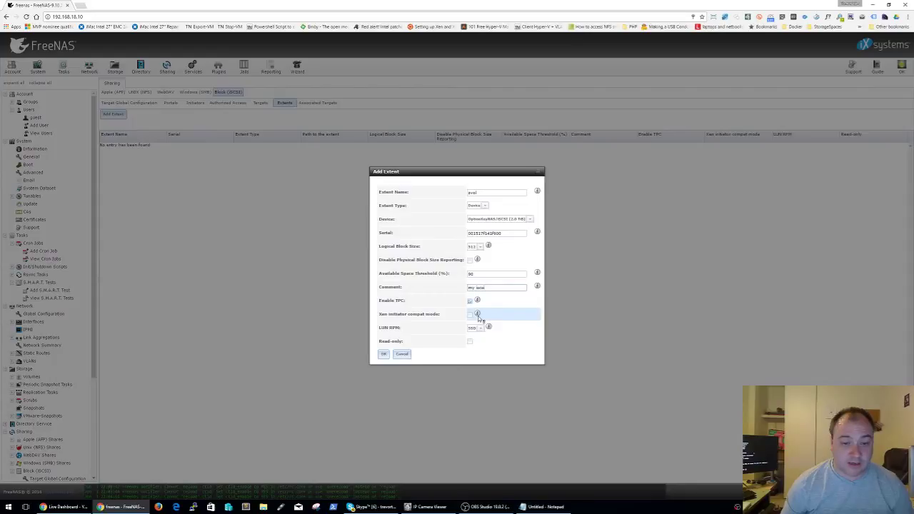
mouse_move(479, 319)
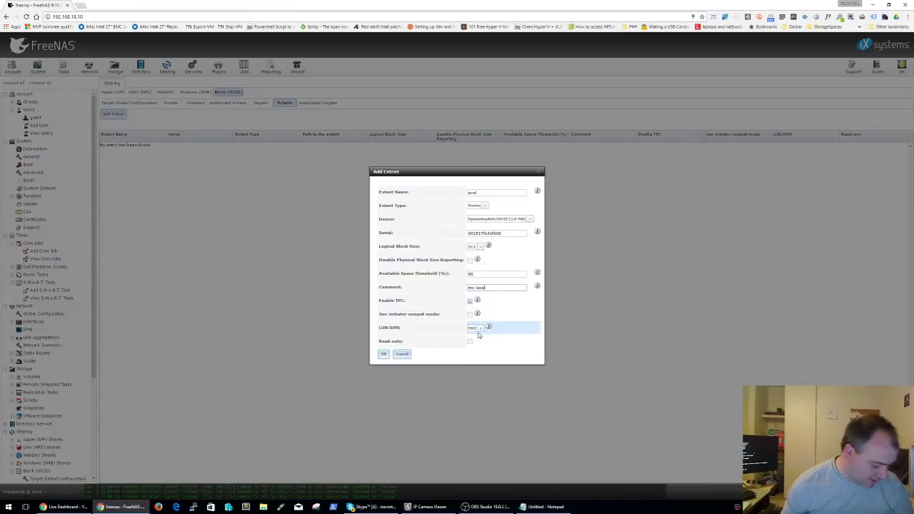
left_click(476, 328)
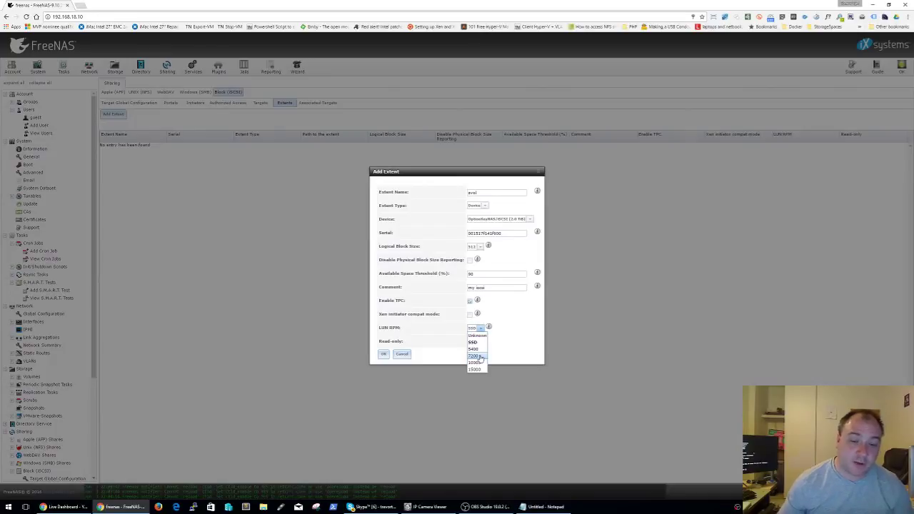
left_click(476, 357)
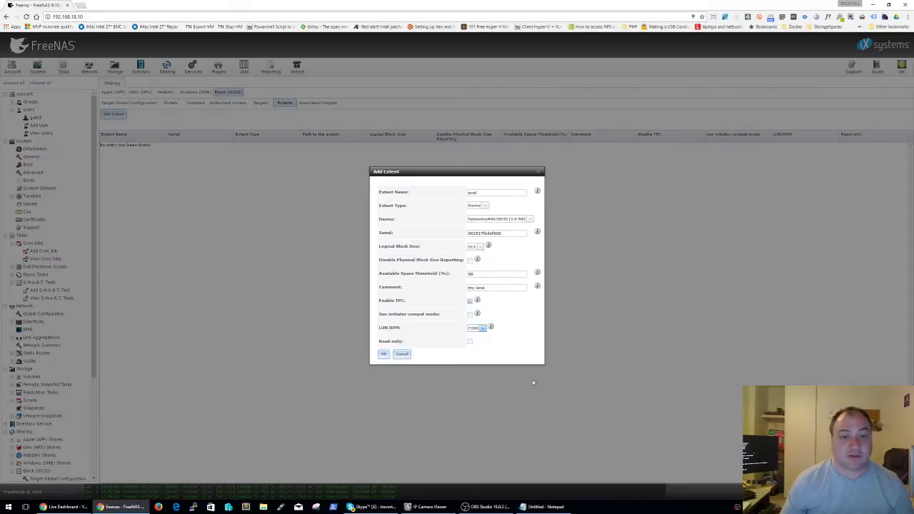
left_click(384, 355)
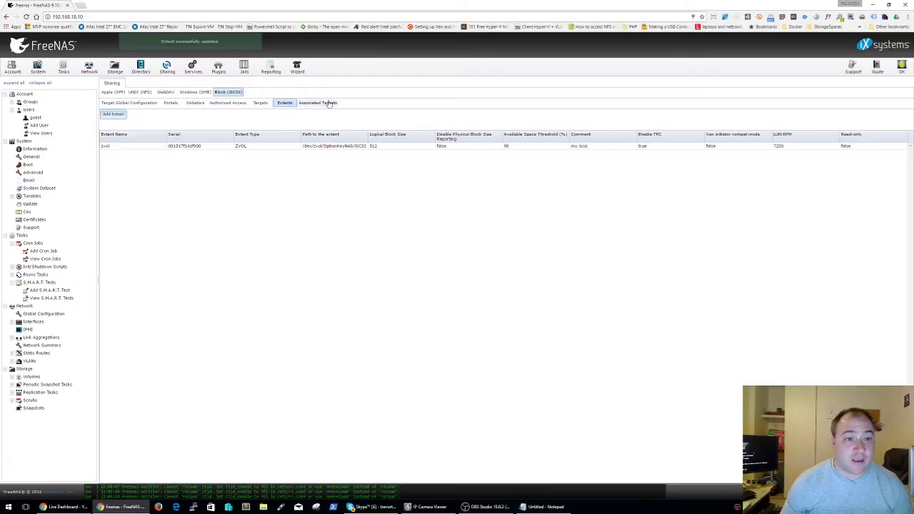
- Associate target zvol with extent zvol at LUN 0, then search Start for the iSCSI Initiator
left_click(328, 103)
left_click(121, 115)
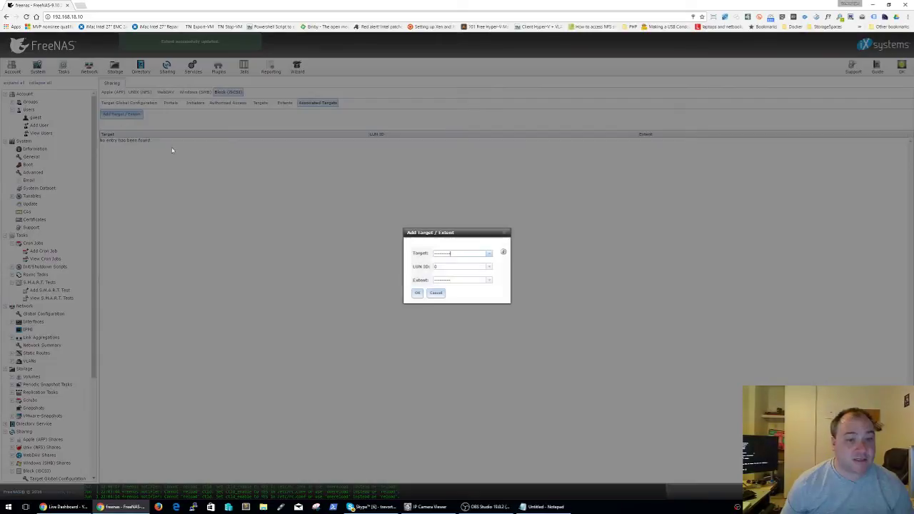
left_click(489, 253)
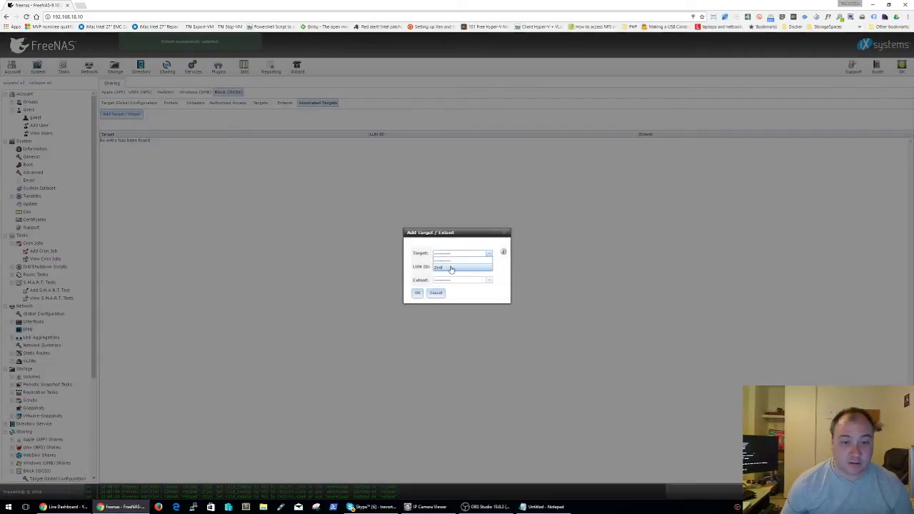
left_click(465, 266)
left_click(486, 281)
left_click(489, 280)
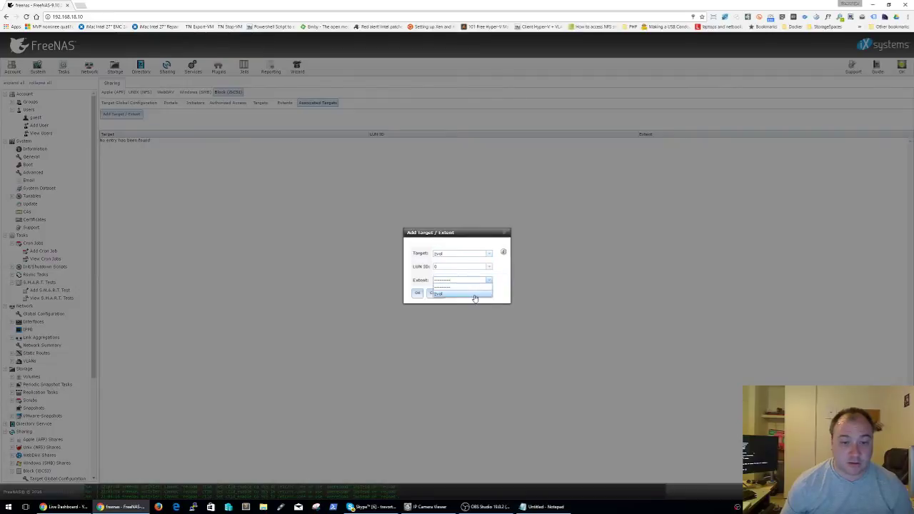
left_click(475, 295)
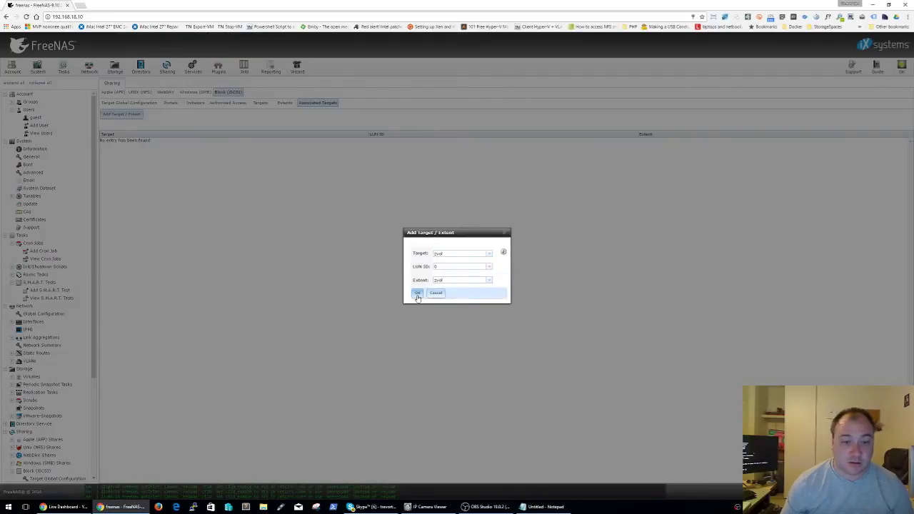
left_click(418, 294)
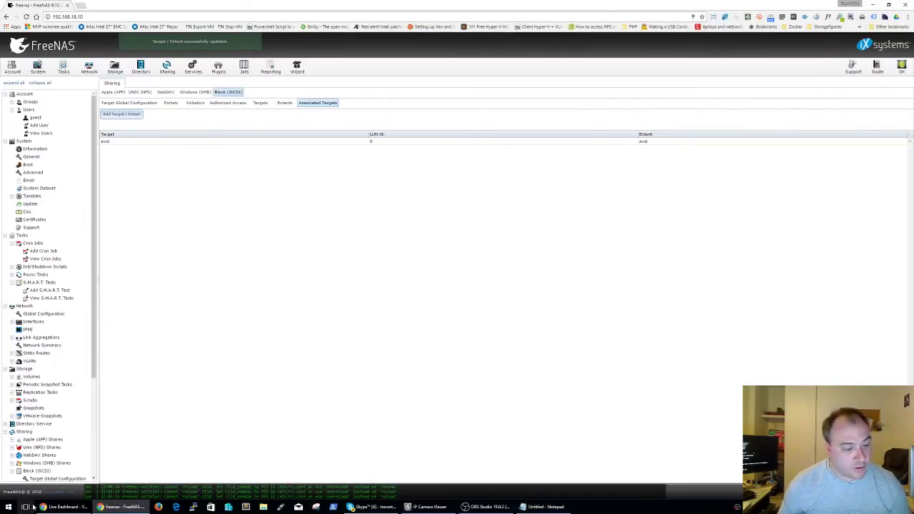
left_click(9, 508)
type("isi")
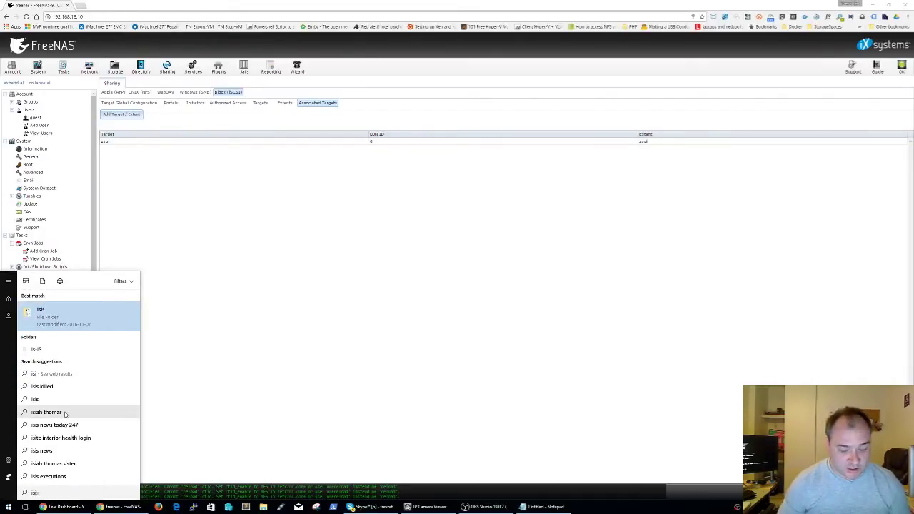
- Launch iSCSI Initiator and enter discovery portal 192.168.18.10 on port 3260, opening its Advanced settings
key("BackSpace")
key("BackSpace")
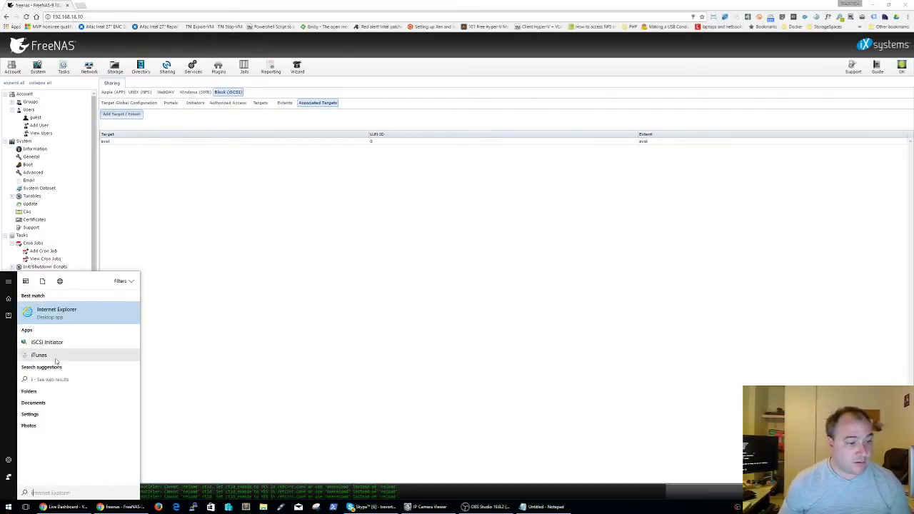
left_click(47, 342)
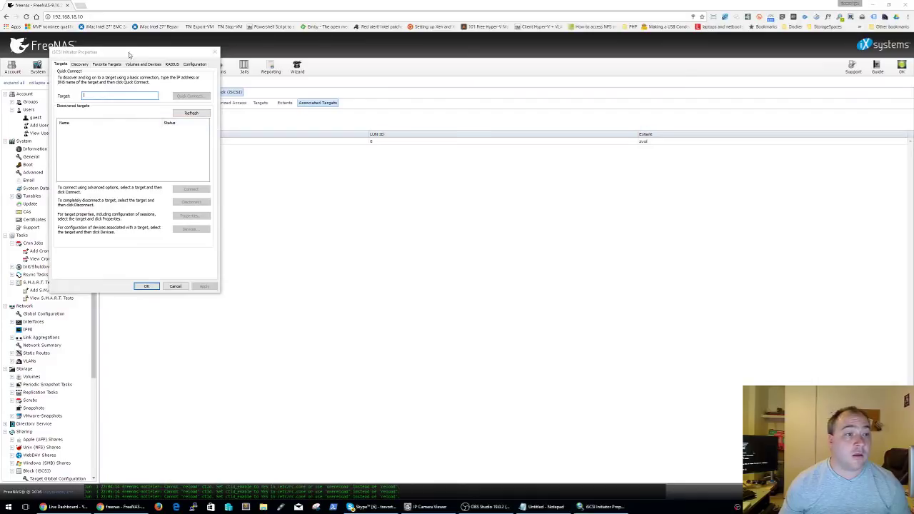
left_click_drag(140, 56, 394, 95)
left_click(336, 103)
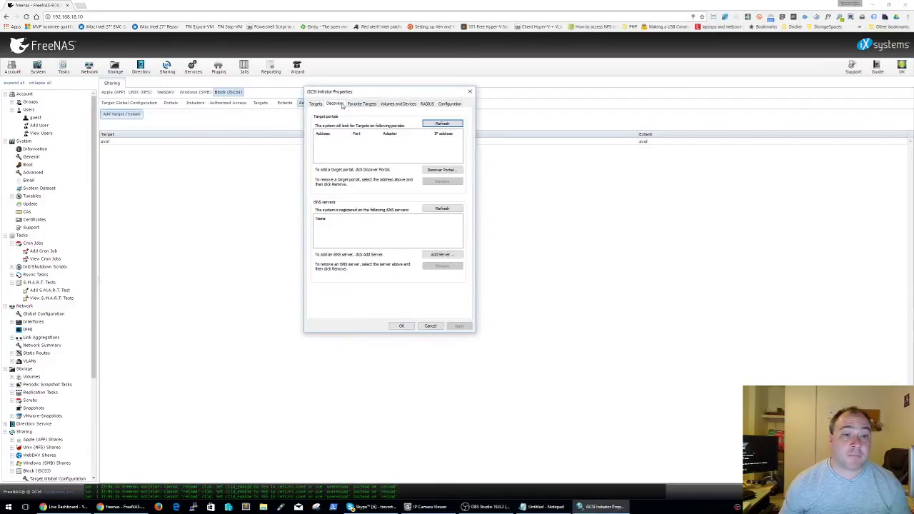
left_click(447, 170)
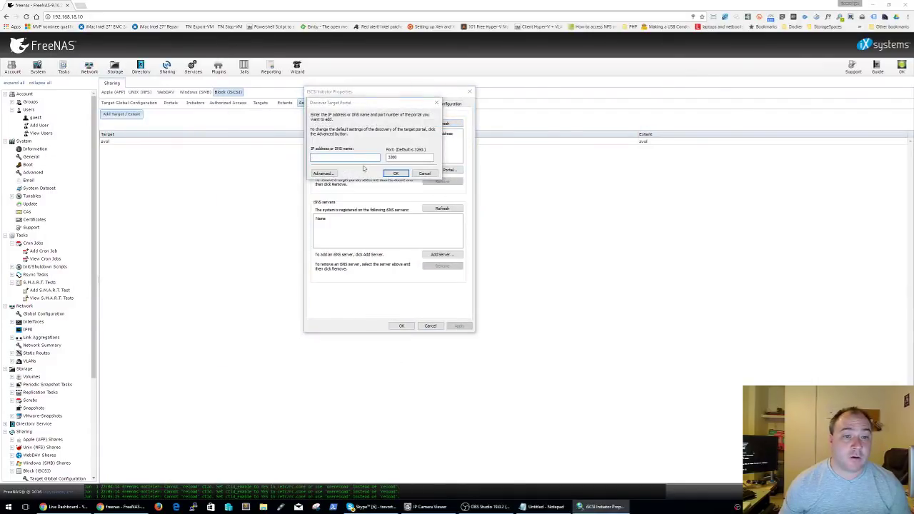
type("192.168.")
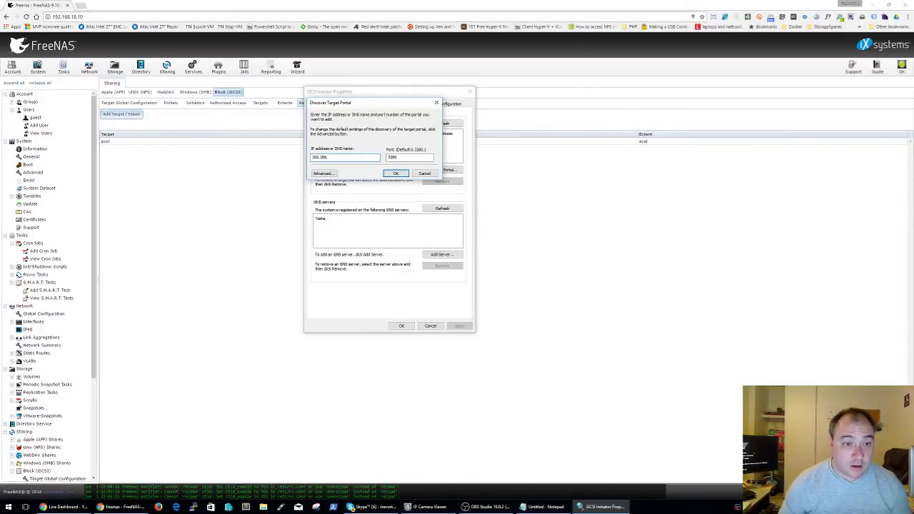
type("10")
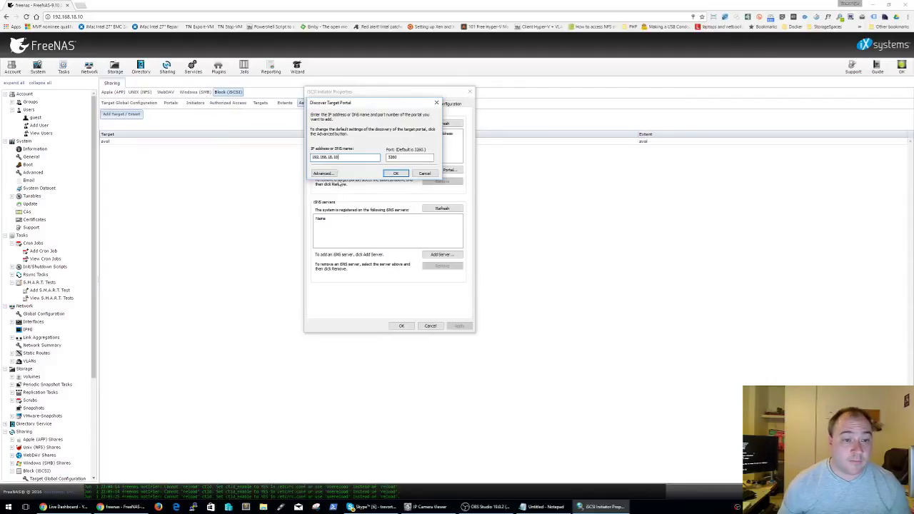
left_click(328, 175)
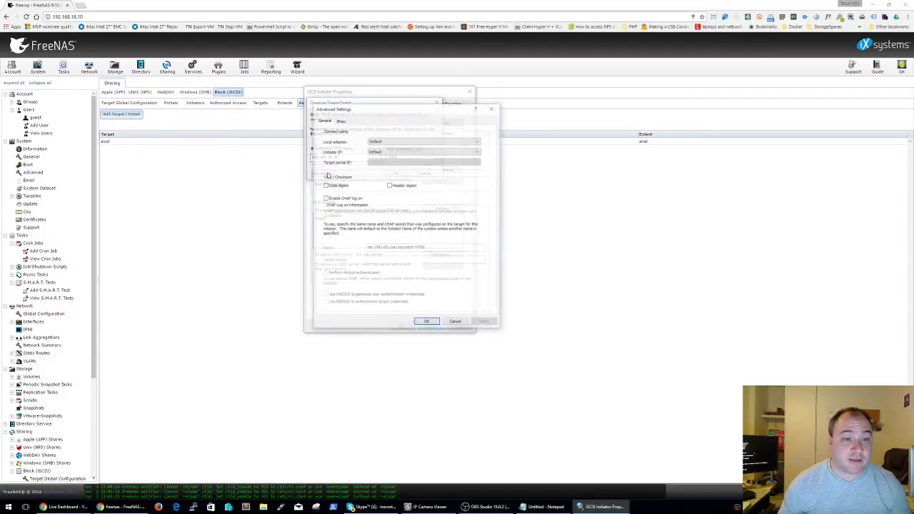
- Set the local adapter to Microsoft iSCSI Initiator and the initiator IP to 192.168.18.250
left_click(402, 142)
left_click(392, 152)
left_click(400, 151)
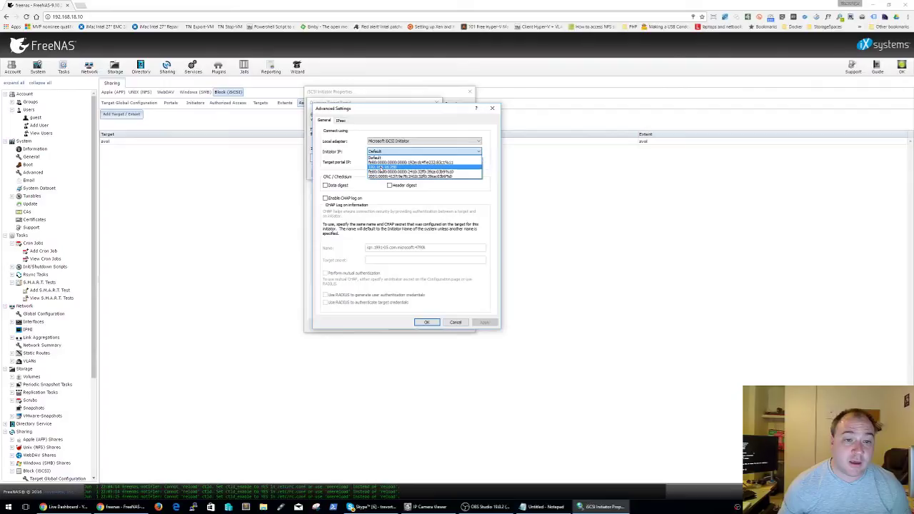
left_click(404, 168)
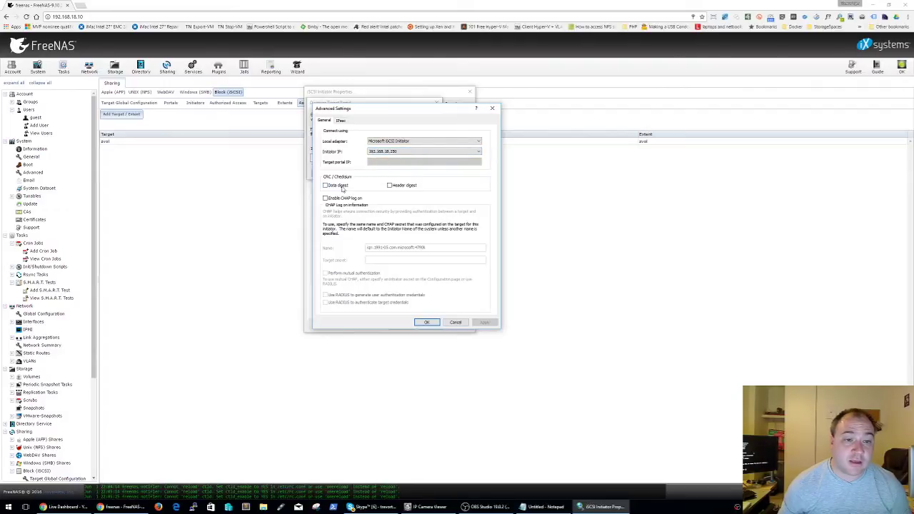
left_click(403, 154)
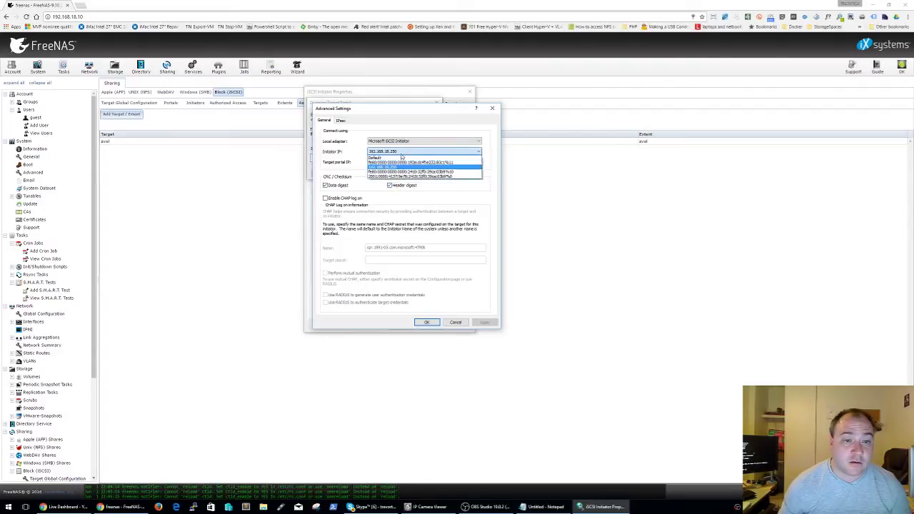
left_click(401, 161)
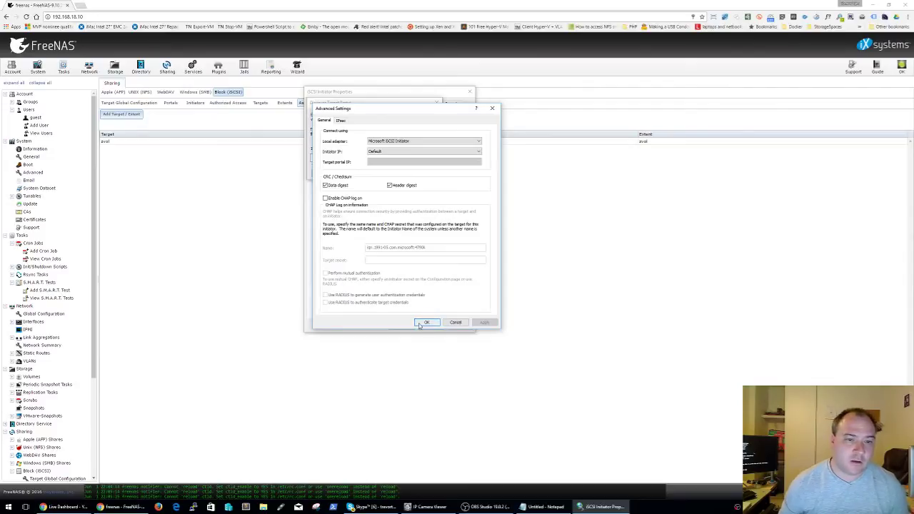
left_click(384, 152)
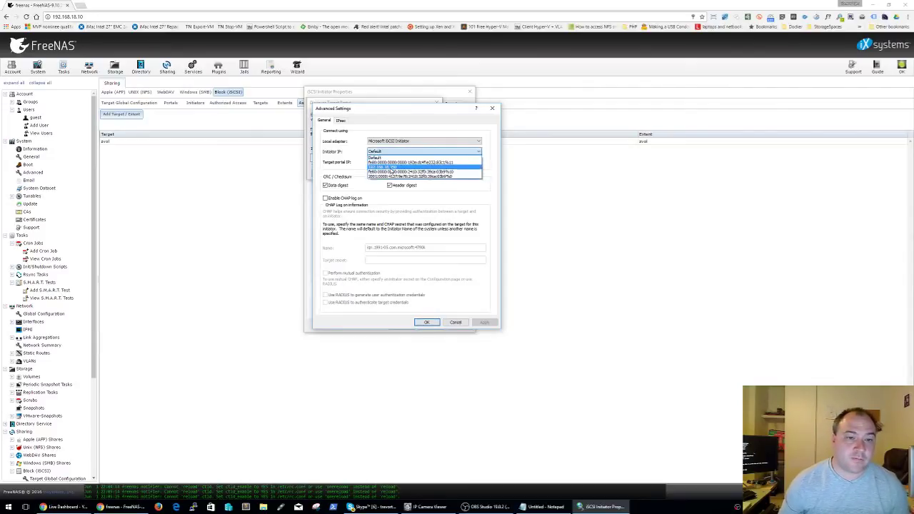
left_click(393, 167)
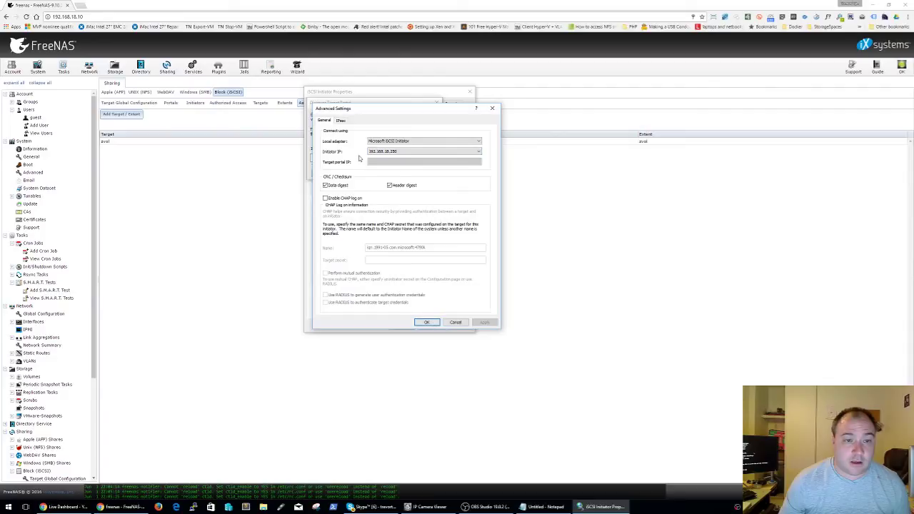
left_click(426, 323)
- Add the 192.168.18.10 portal, dismiss the connection-failed error, and check the Targets list
left_click(398, 174)
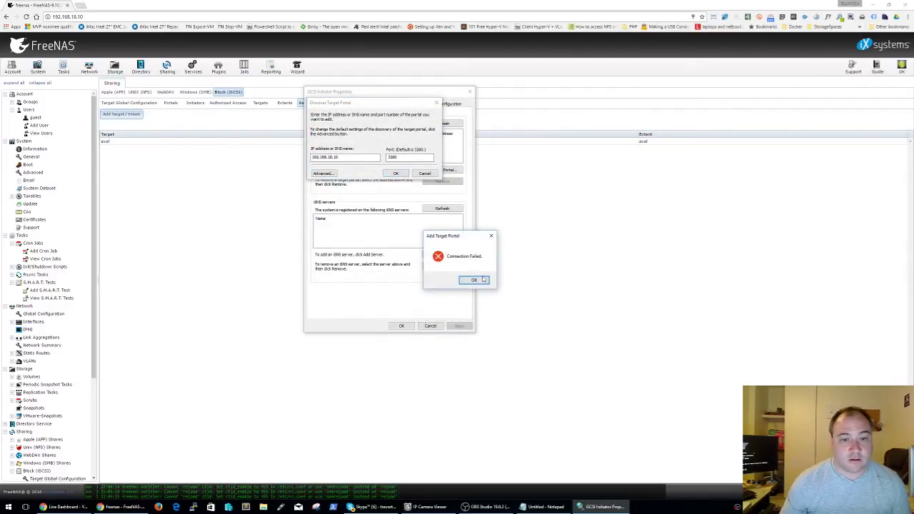
left_click(483, 280)
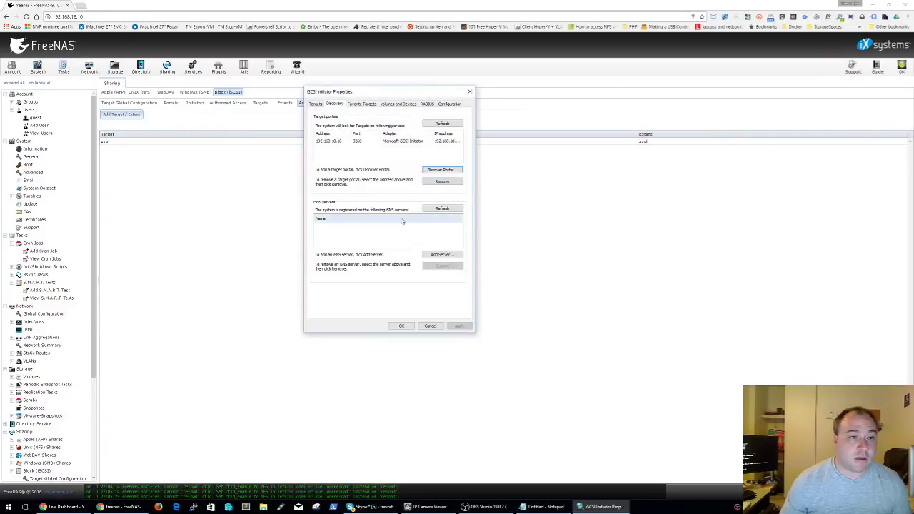
left_click(329, 142)
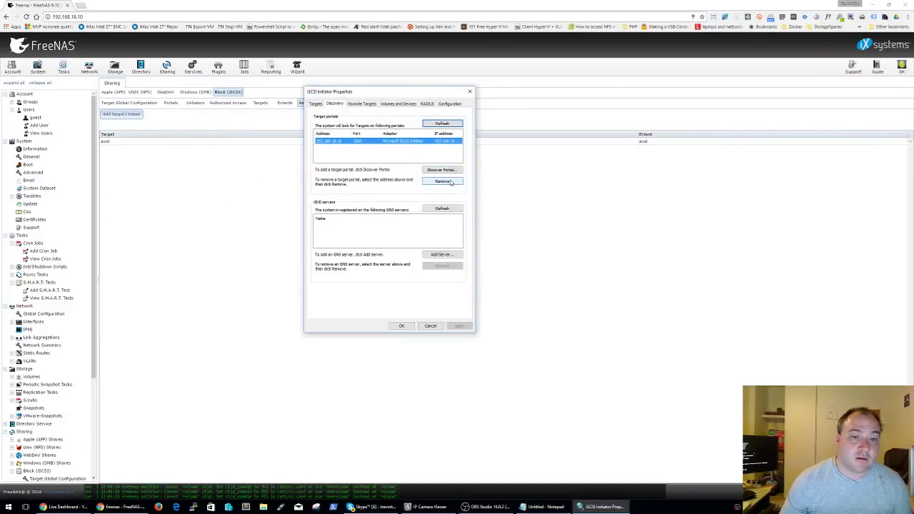
left_click(315, 104)
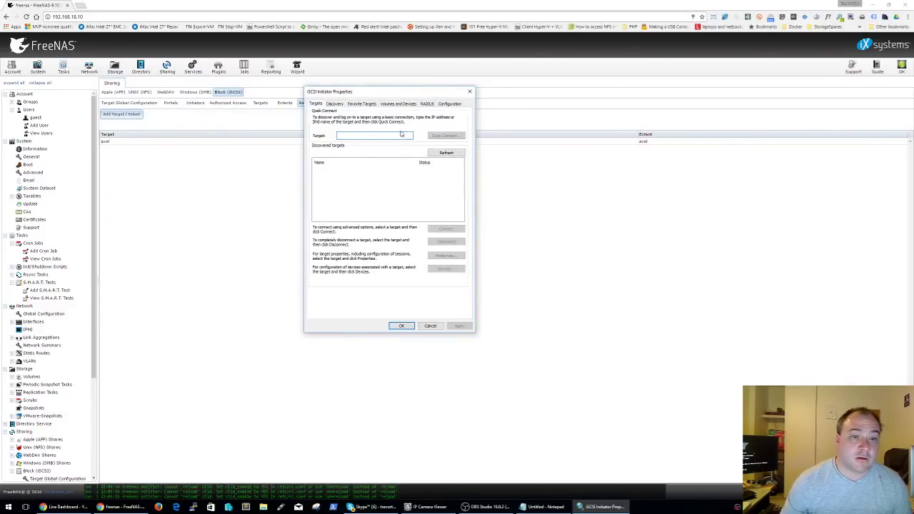
left_click(141, 105)
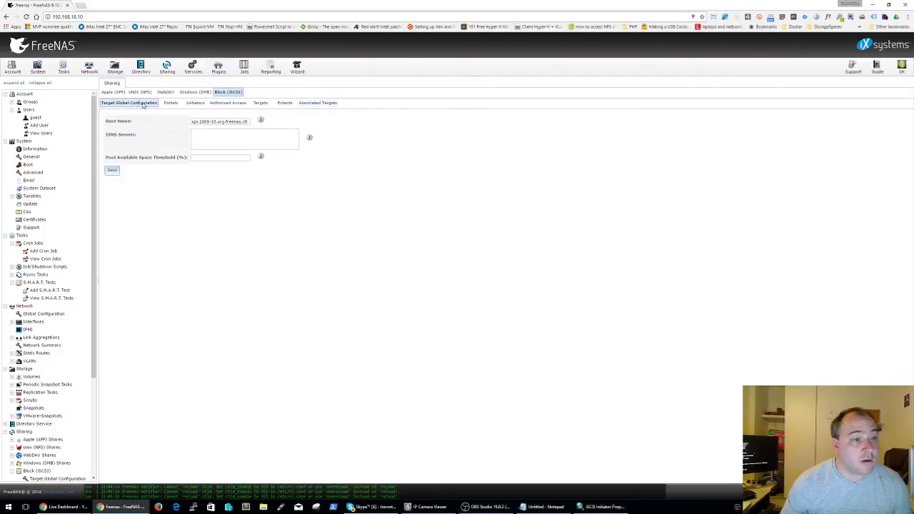
- Review the iSCSI service's portals and initiators, then switch the iSCSI service ON
left_click(193, 68)
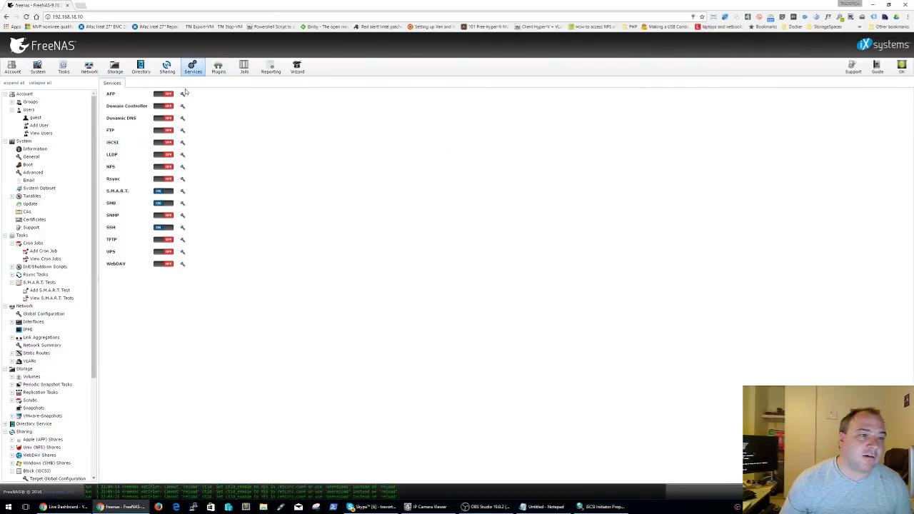
left_click(183, 144)
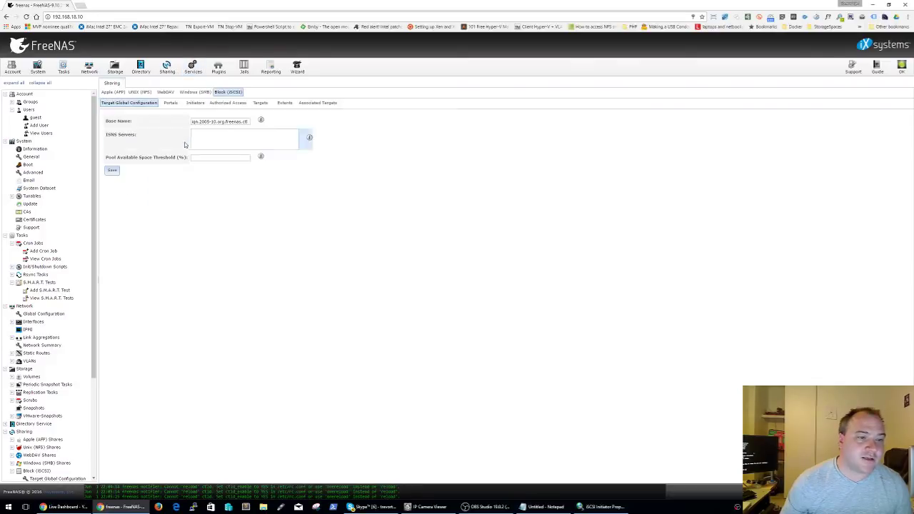
left_click(169, 105)
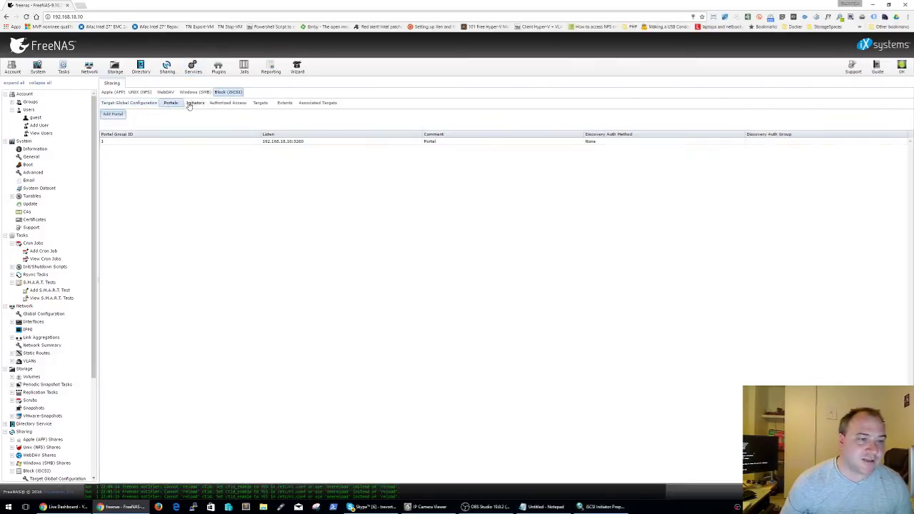
left_click(193, 105)
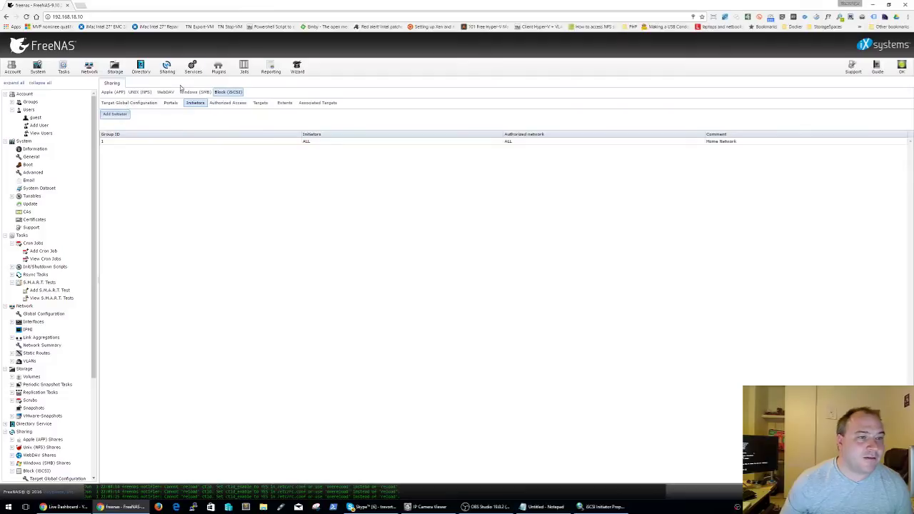
left_click(193, 68)
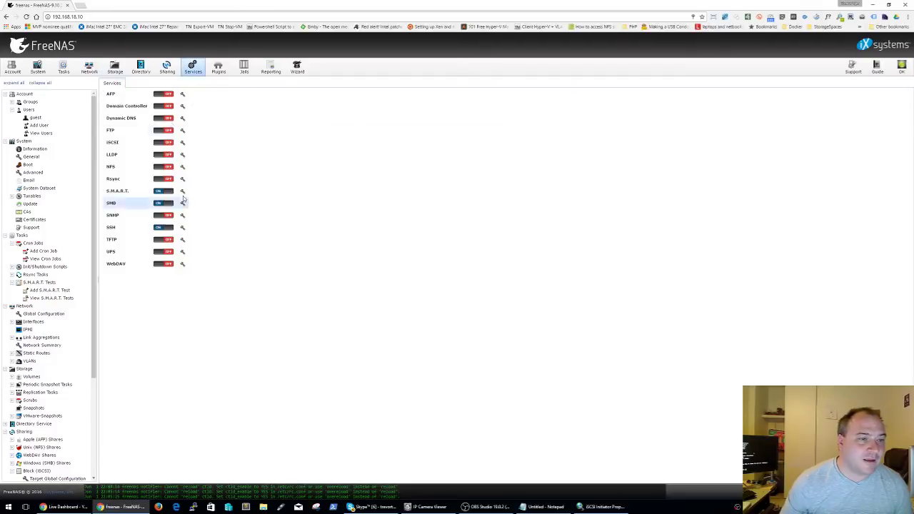
left_click(168, 143)
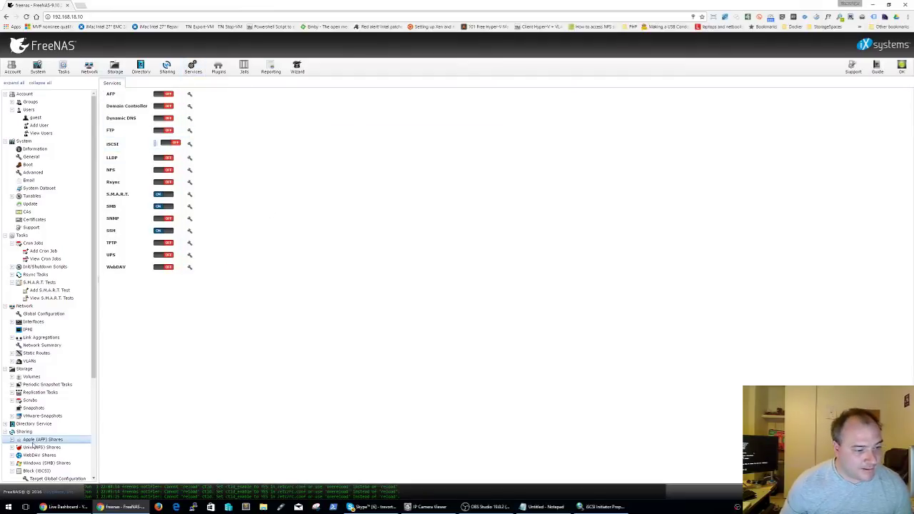
scroll(42, 437, "down", 3)
scroll(50, 404, "down", 1)
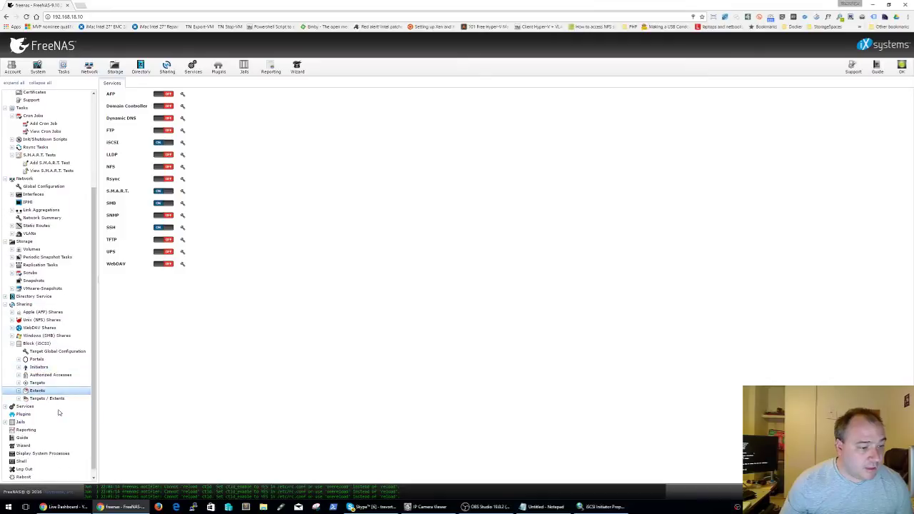
- Open Sharing > Block (iSCSI) and view the Associated Targets and Extents lists
left_click(47, 400)
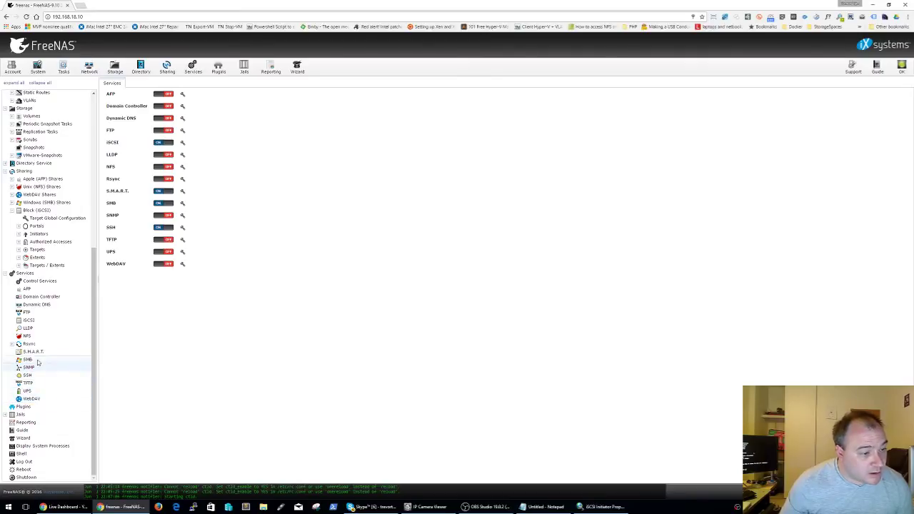
left_click(26, 320)
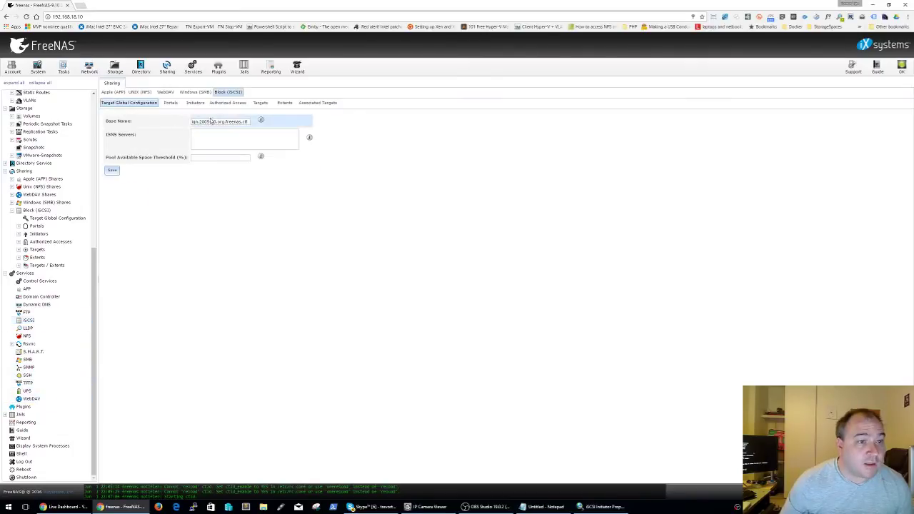
left_click(318, 103)
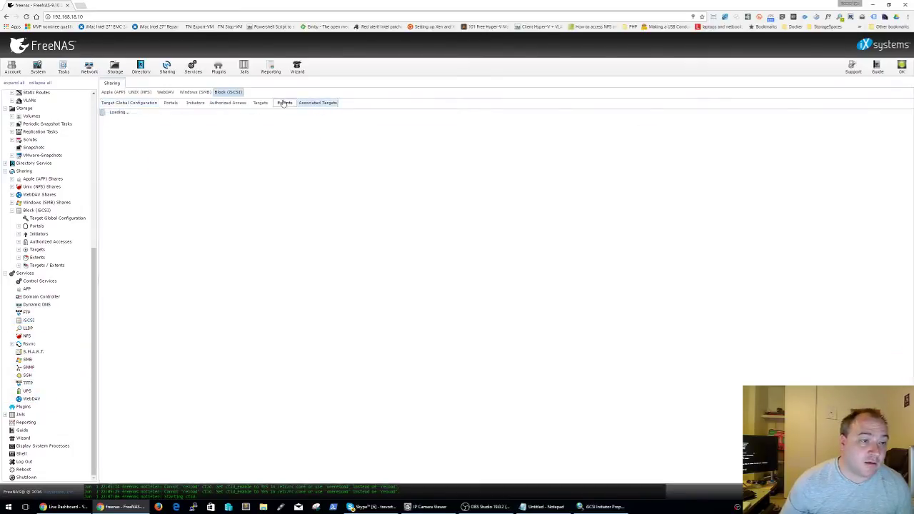
left_click(284, 103)
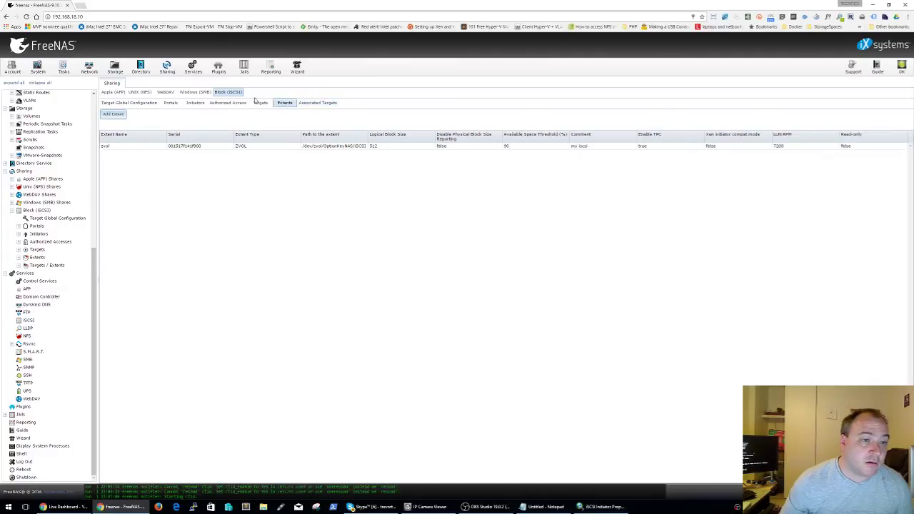
- Review the discovery portal 192.168.18.10 and refresh the discovered Targets list twice
left_click(603, 507)
left_click(336, 105)
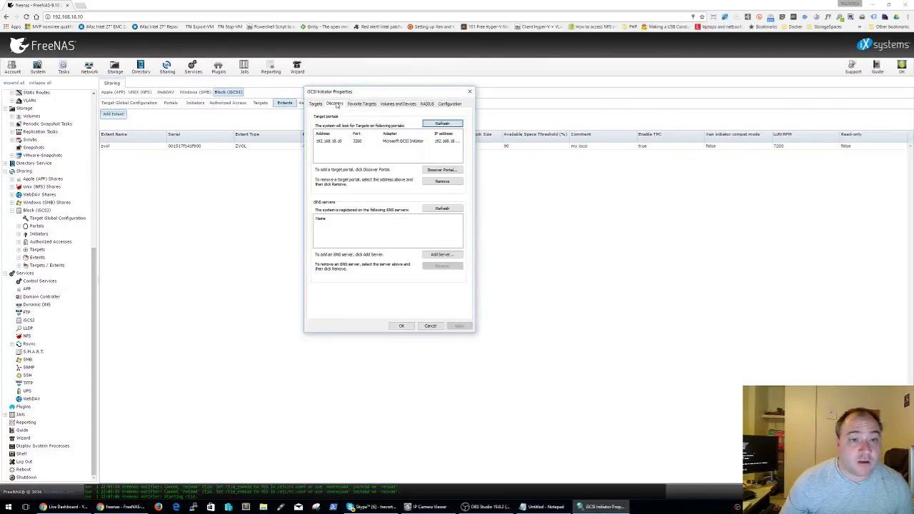
left_click(434, 145)
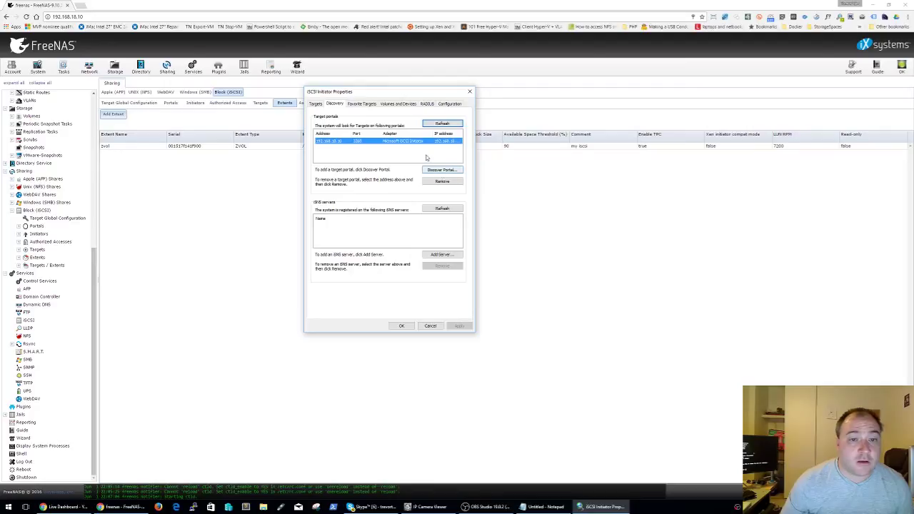
left_click(315, 104)
left_click(436, 153)
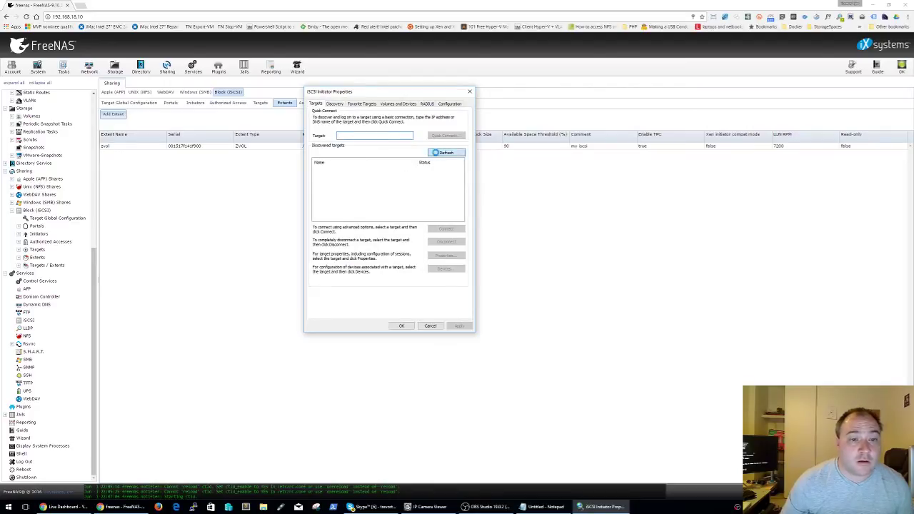
left_click(335, 105)
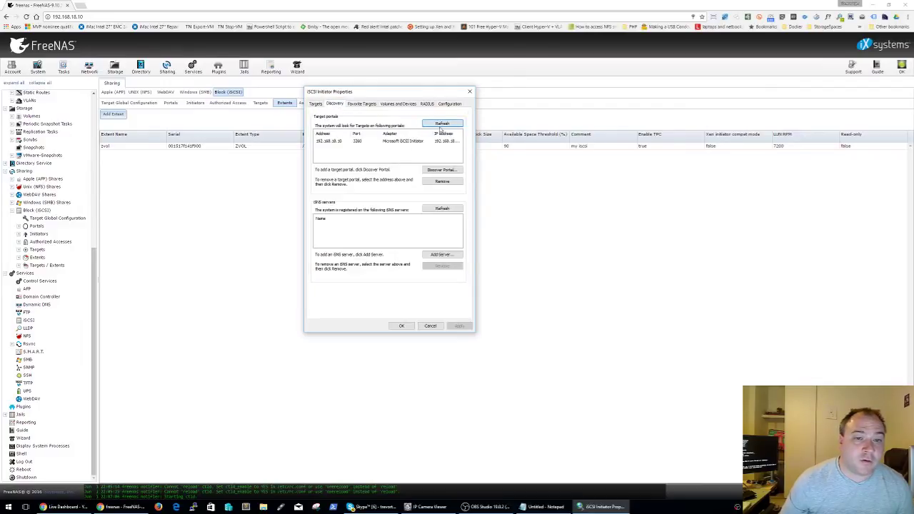
left_click(400, 142)
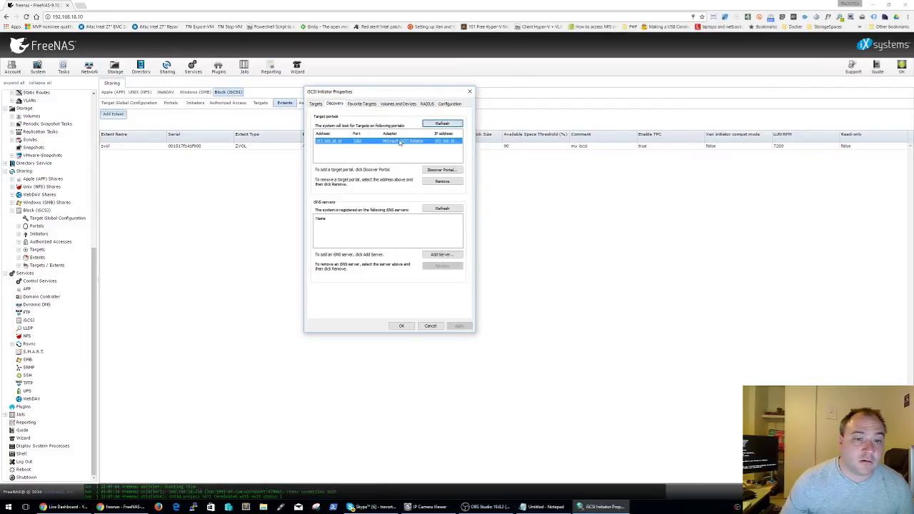
left_click(317, 105)
left_click(445, 153)
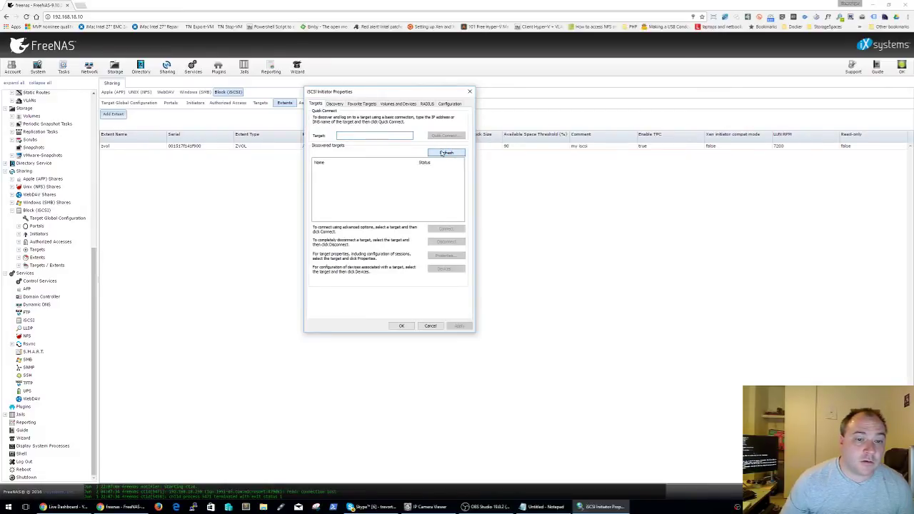
- Remove the 192.168.18.10 portal from the Discovery list
left_click(384, 134)
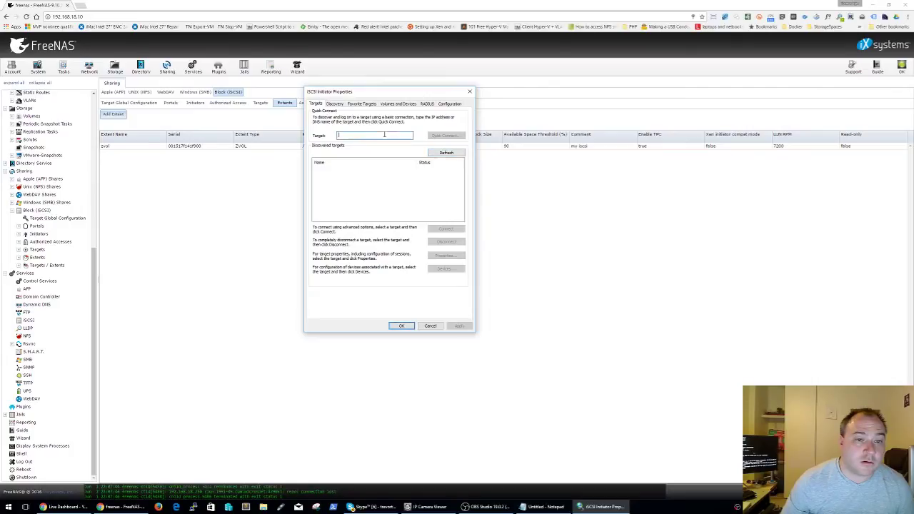
left_click(335, 104)
left_click(386, 141)
left_click(440, 182)
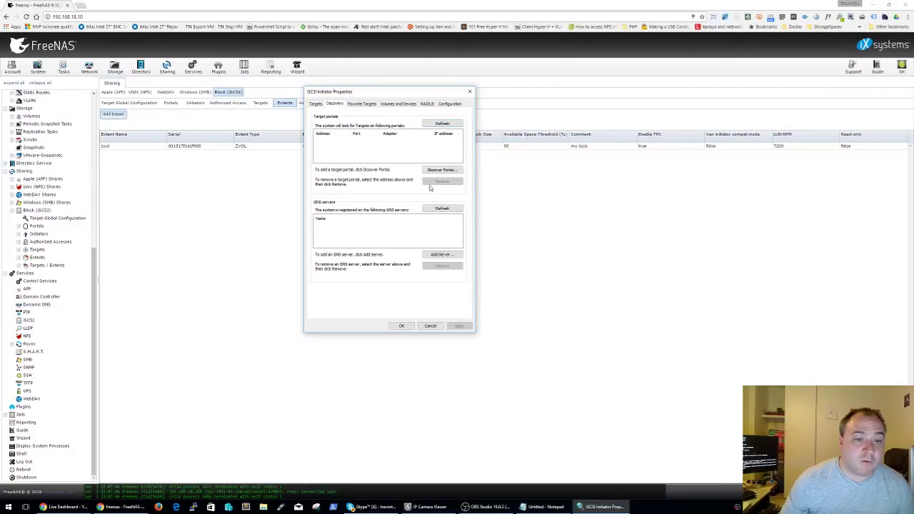
- Re-enter portal 192.168.18.10 with adapter Microsoft iSCSI Initiator and initiator IP 192.168.18.250
left_click(443, 170)
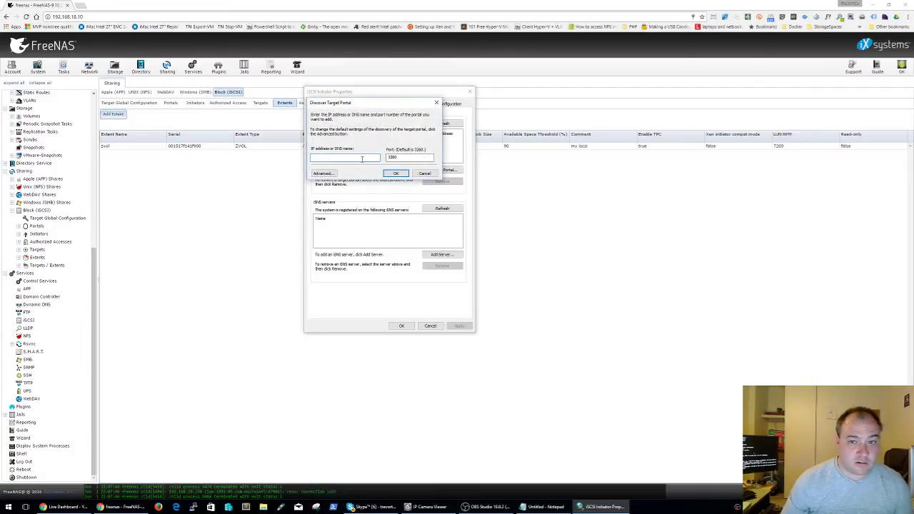
type("192.168.18.10")
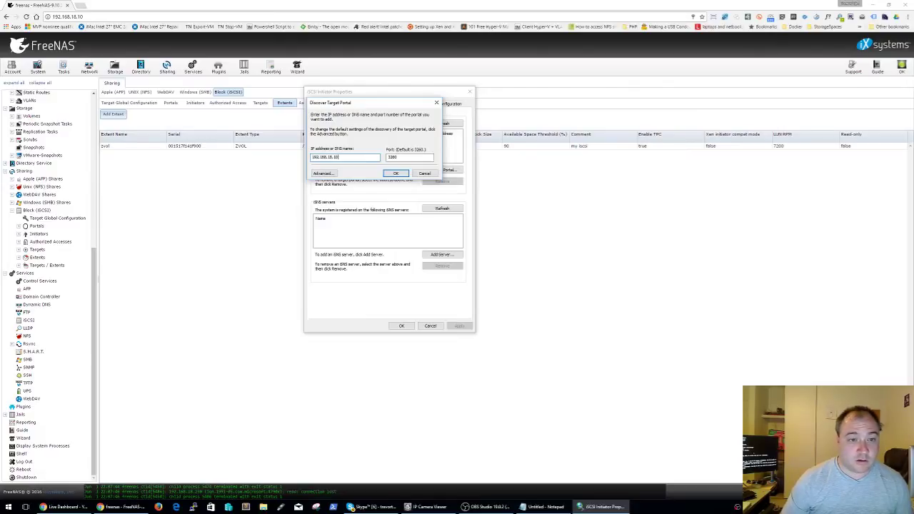
left_click(323, 173)
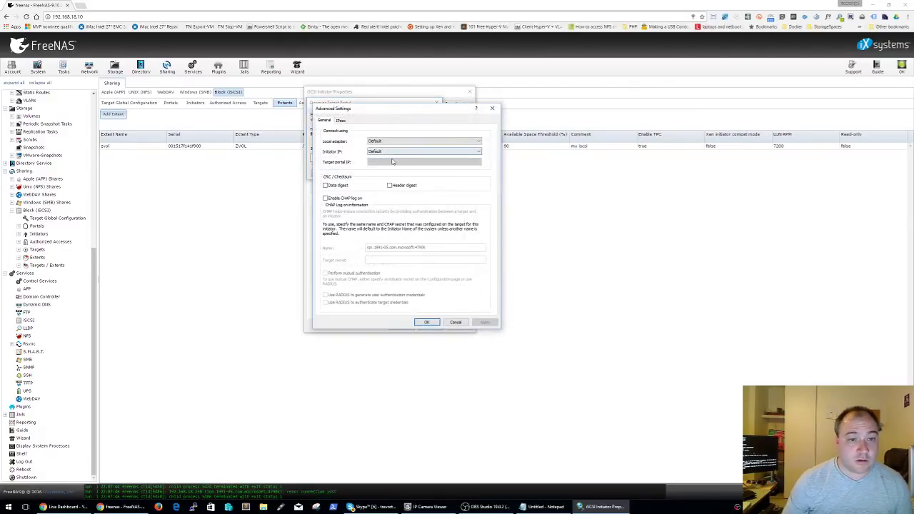
left_click(392, 141)
left_click(393, 150)
left_click(393, 152)
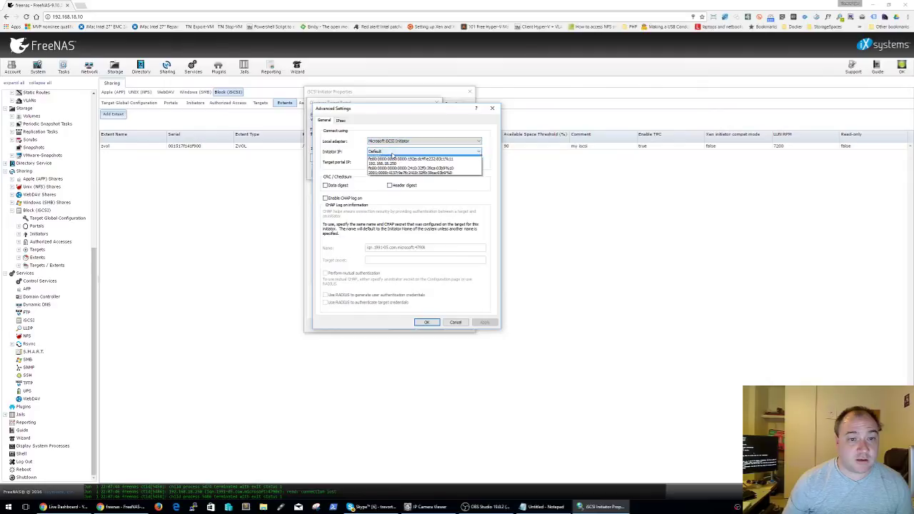
left_click(392, 168)
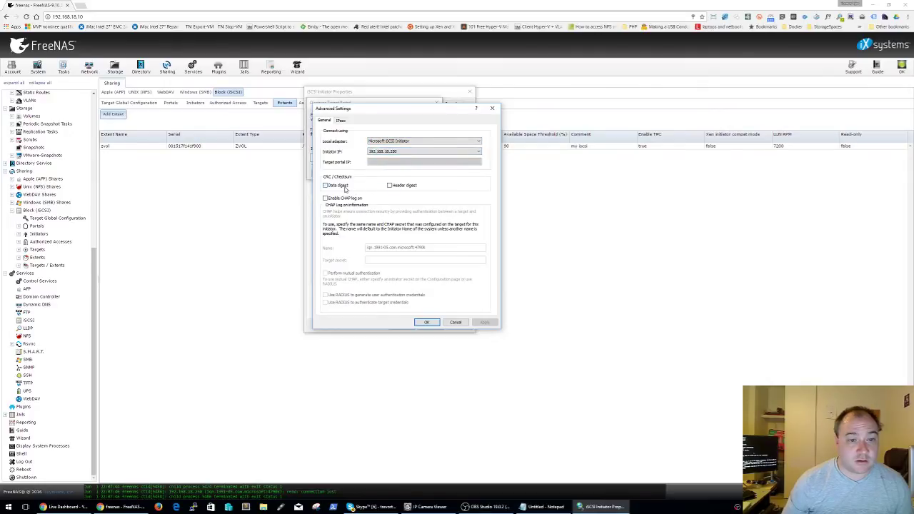
left_click(427, 323)
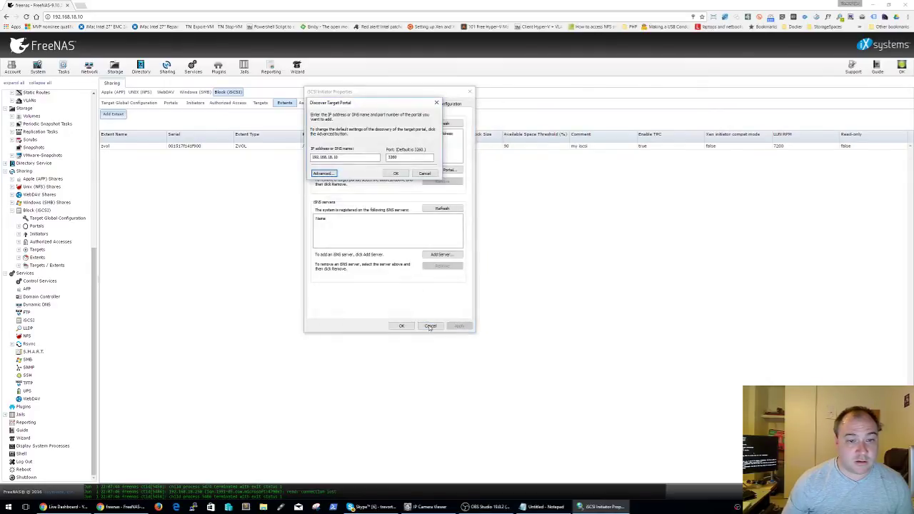
- Add the portal, dismiss the initiator error, check Targets, and close the properties window
left_click(395, 173)
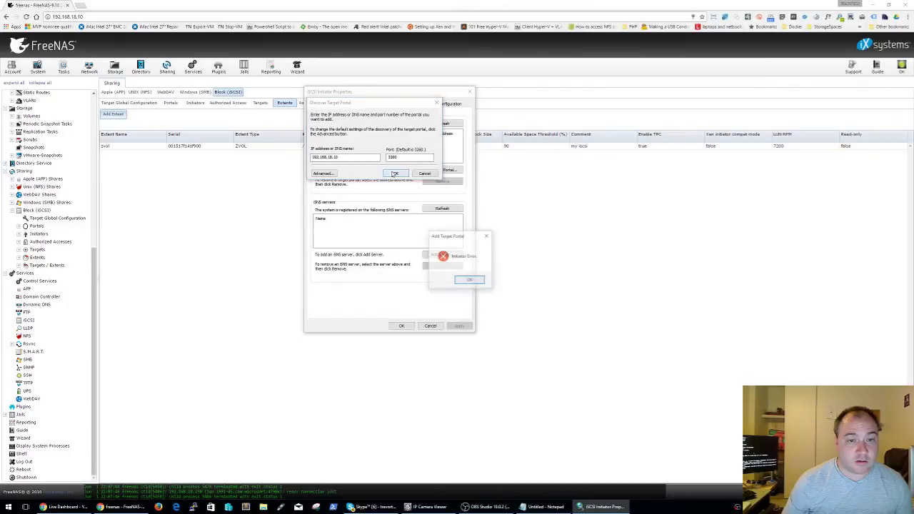
left_click(468, 281)
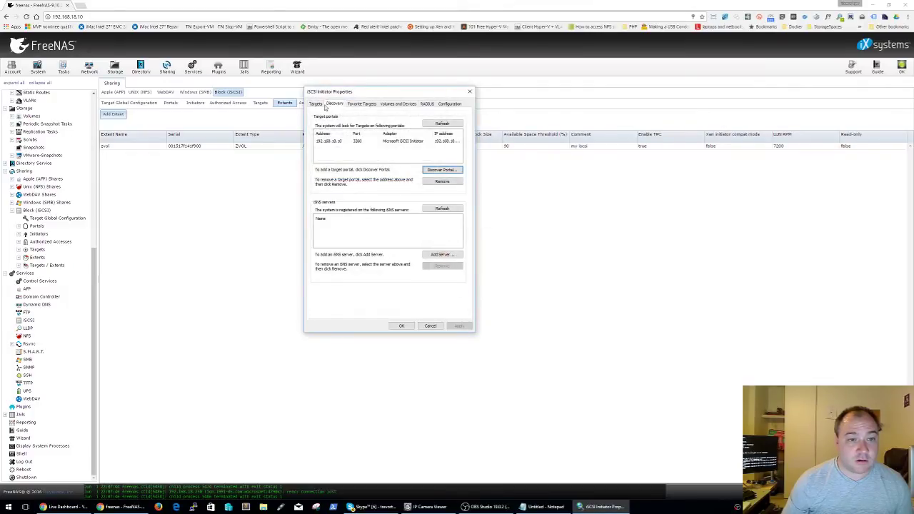
left_click(323, 105)
left_click(429, 326)
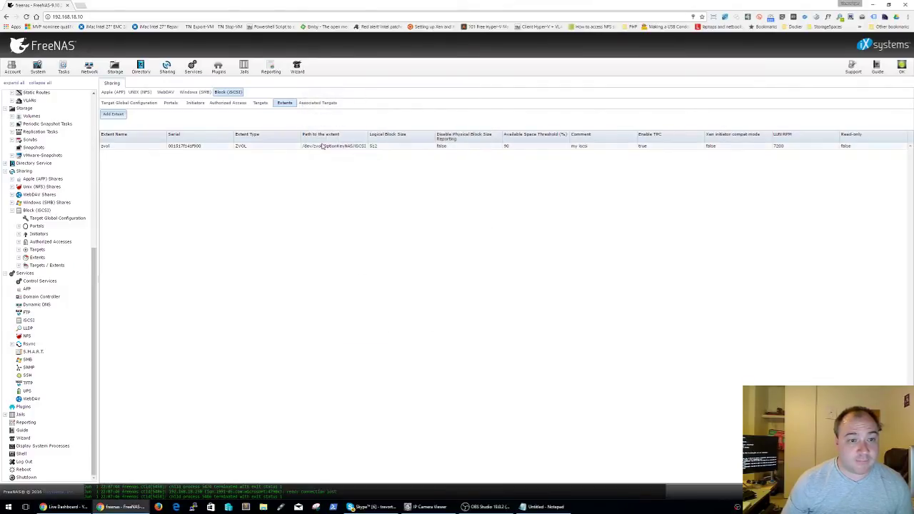
- Change the Home Network initiator group's authorized network from ALL to 192.168.18.0/24
left_click(193, 103)
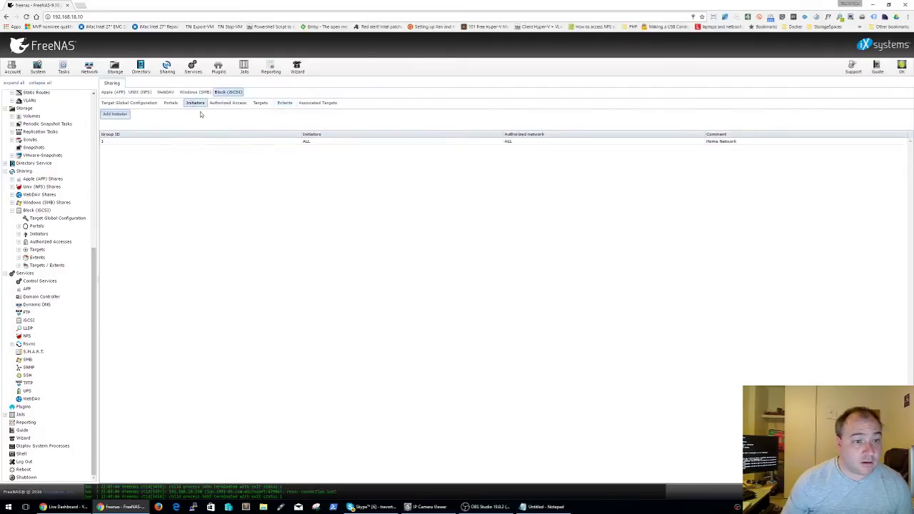
left_click(107, 474)
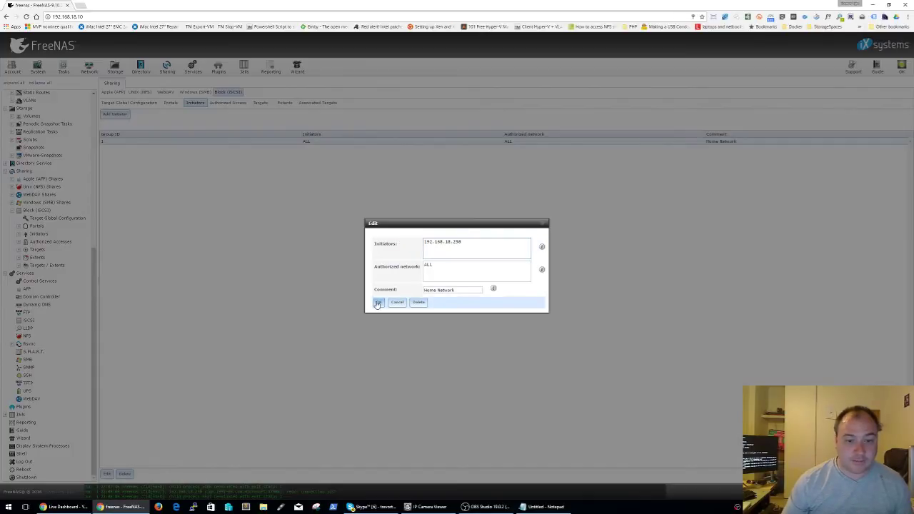
left_click(434, 272)
double_click(429, 265)
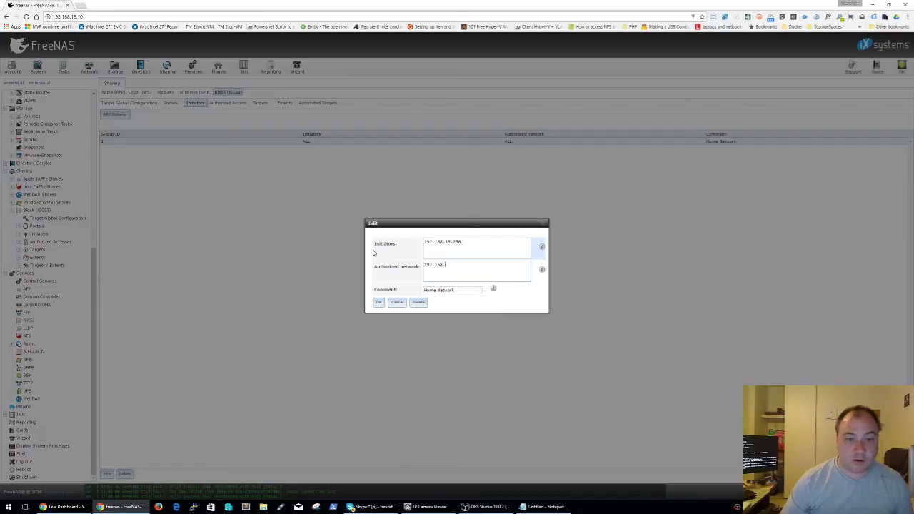
type("192.168.18.0")
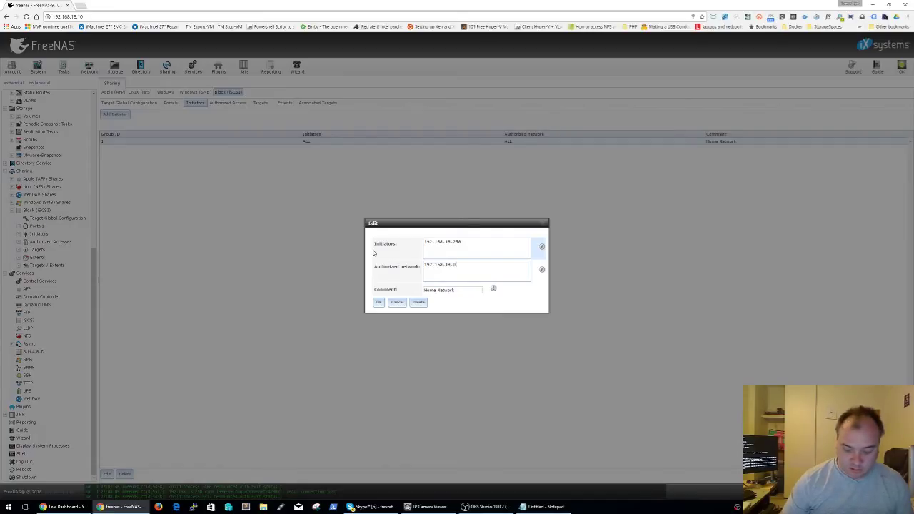
type("/24")
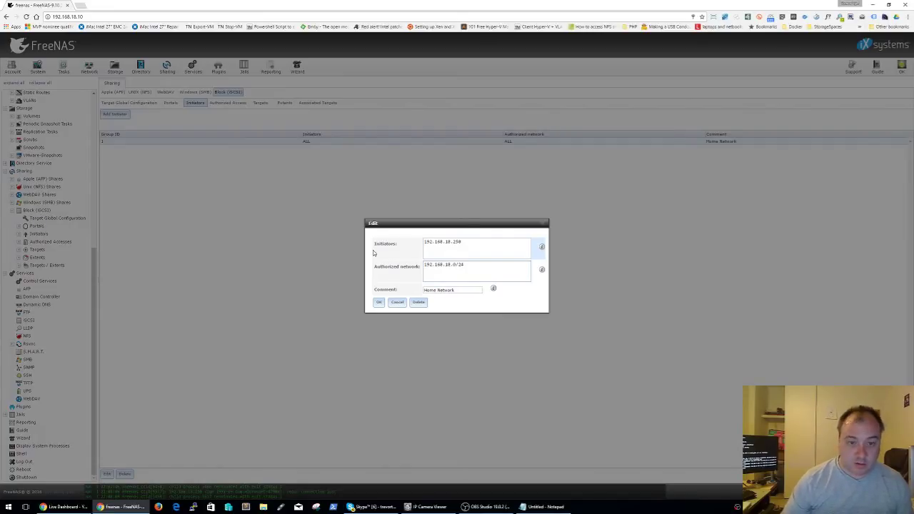
left_click(378, 302)
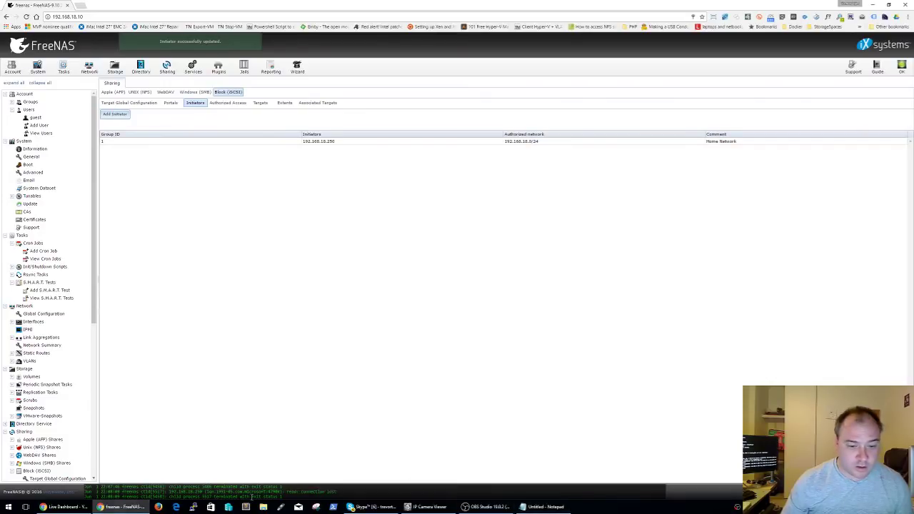
- Reopen iSCSI Initiator from Start search and refresh the discovered targets
left_click(8, 507)
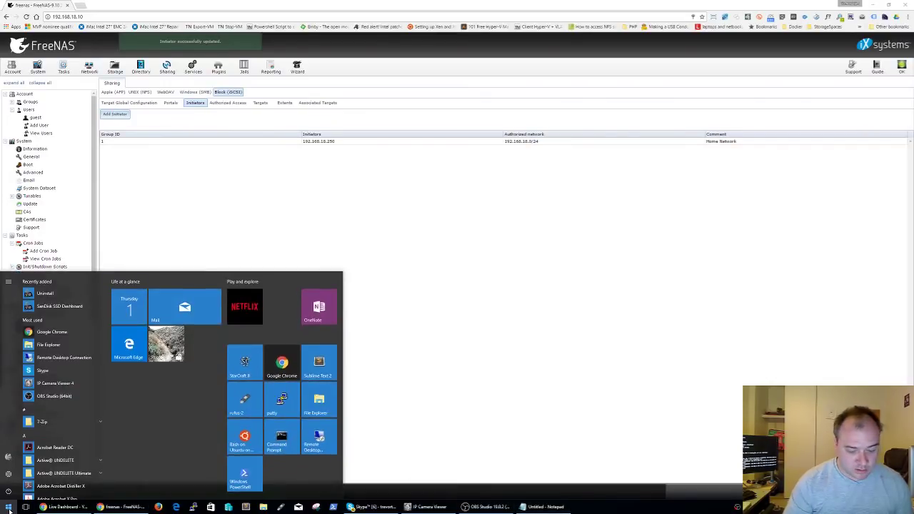
type("isc")
left_click(54, 315)
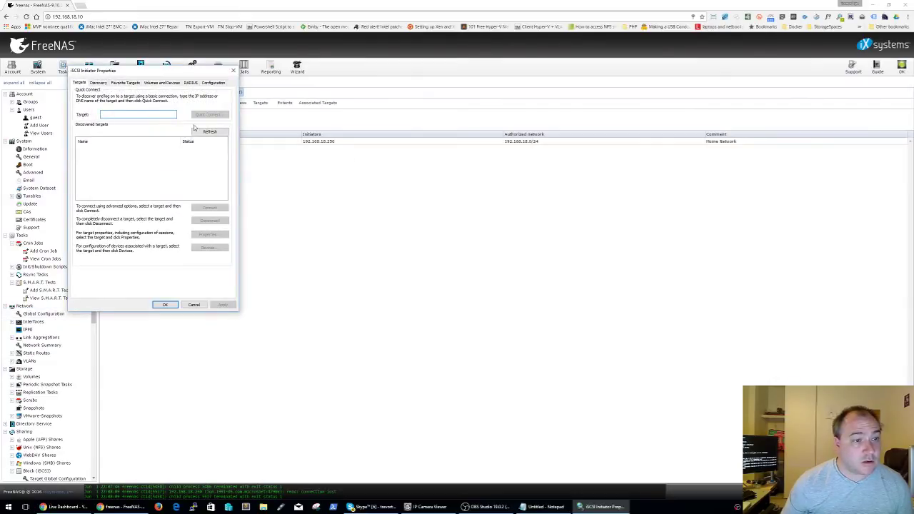
left_click(200, 132)
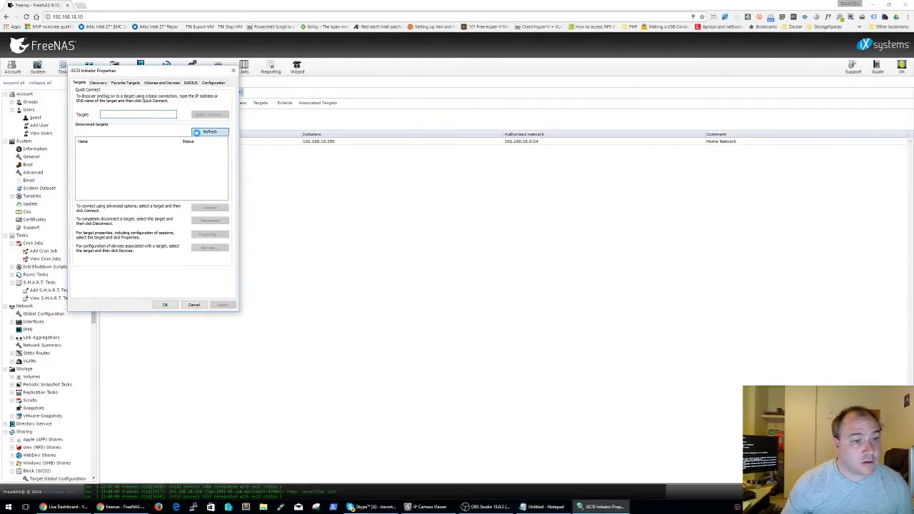
- Confirm portal 192.168.18.10 is still under Discovery, close the window, and view FreeNAS Target Global Configuration
left_click(104, 83)
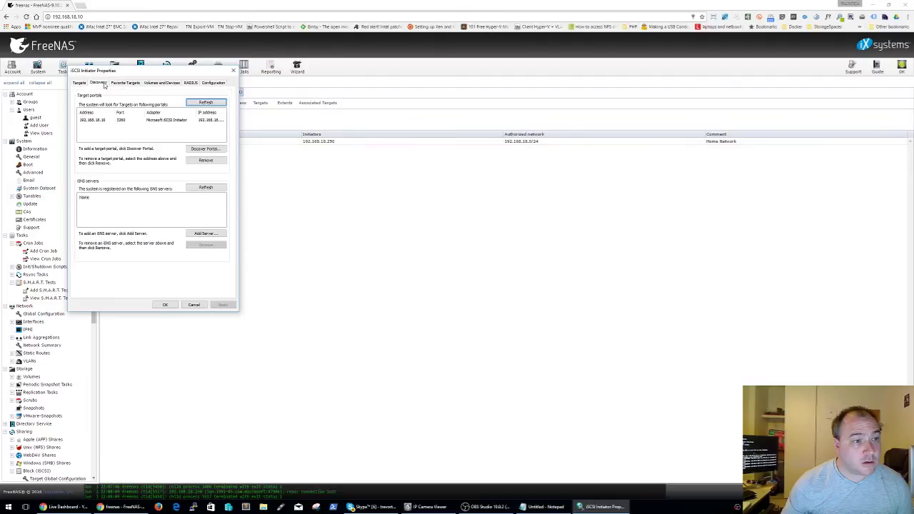
left_click(134, 122)
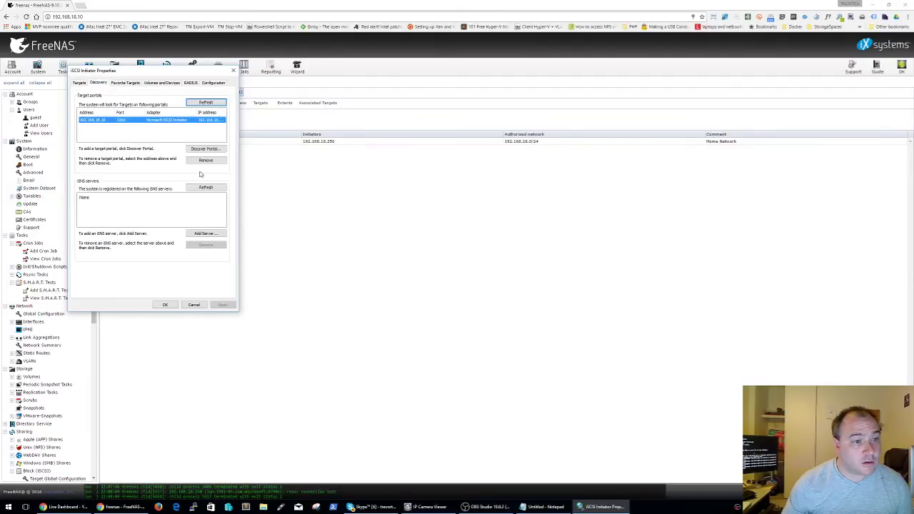
left_click(205, 149)
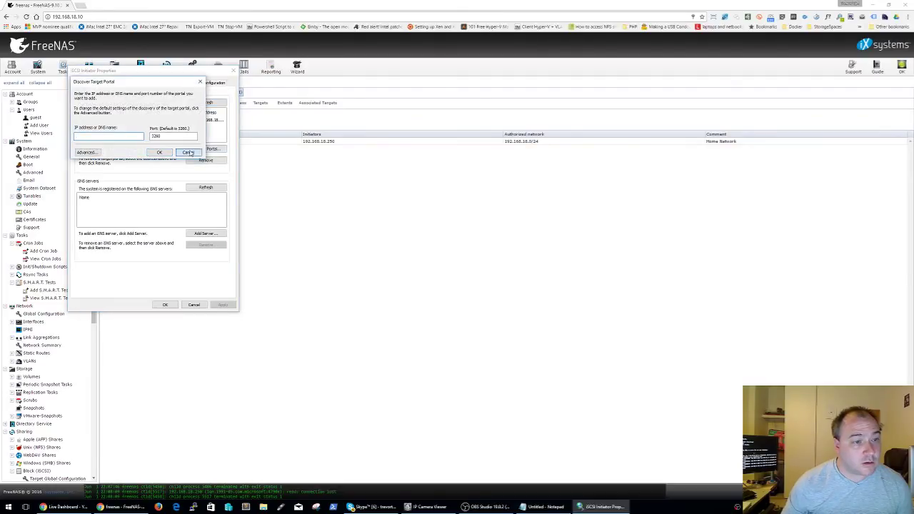
left_click(188, 152)
left_click(193, 304)
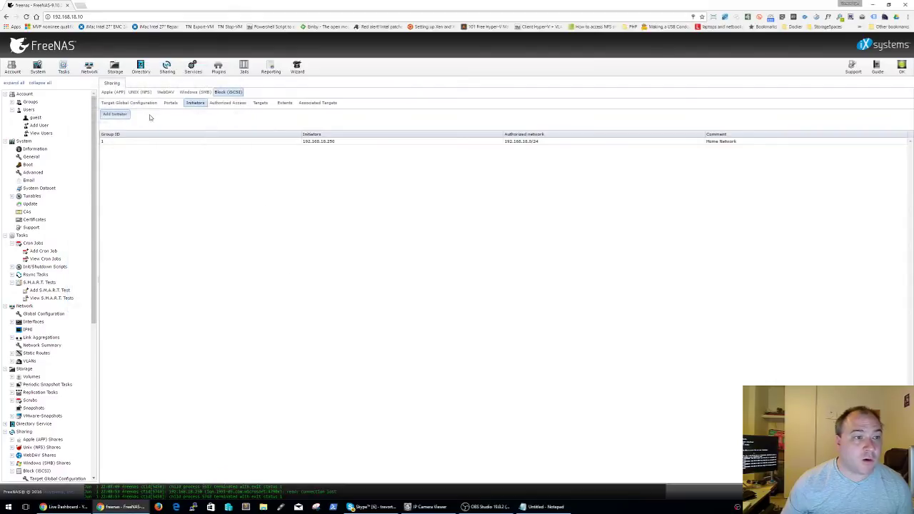
left_click(129, 103)
- Re-save portal 1 (192.168.18.10:3260) with discovery authentication left at None
left_click(172, 103)
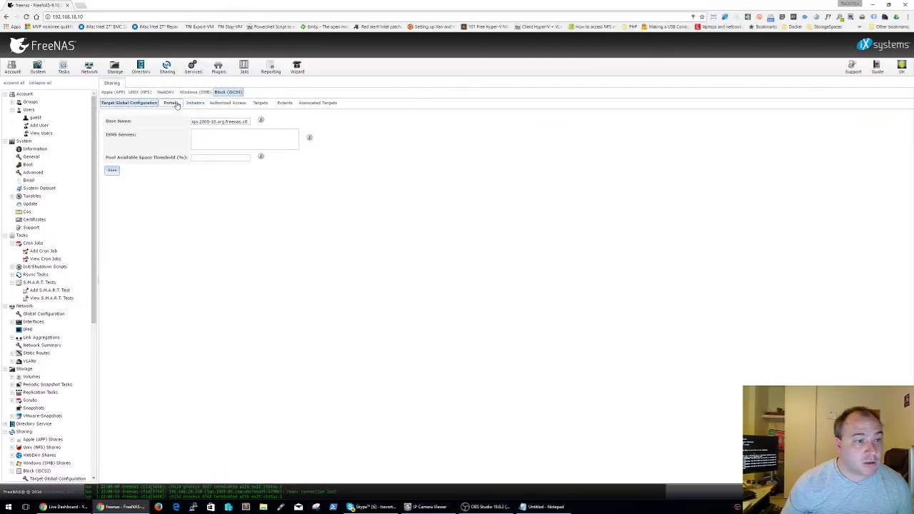
left_click(315, 142)
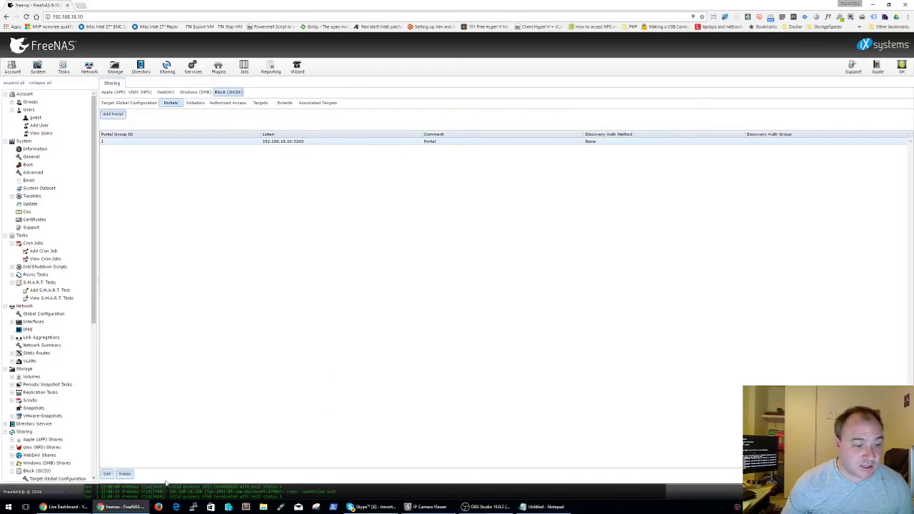
left_click(106, 474)
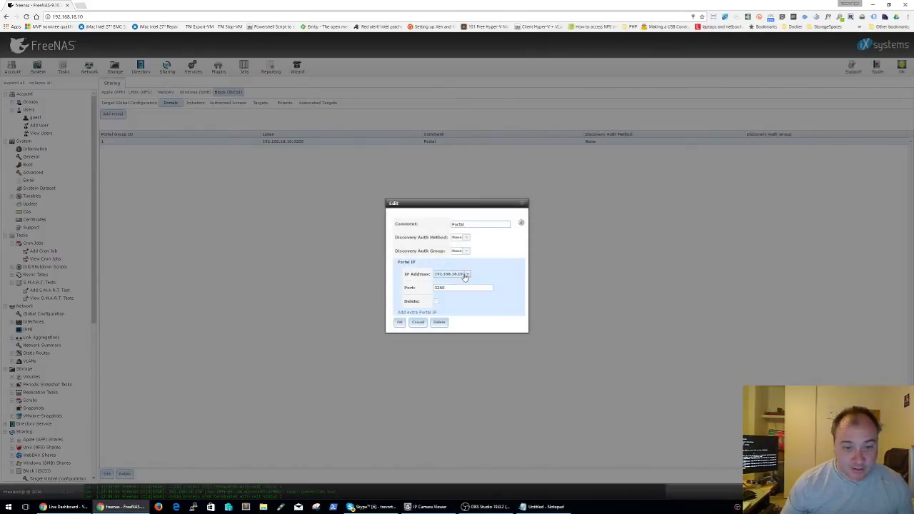
left_click(468, 237)
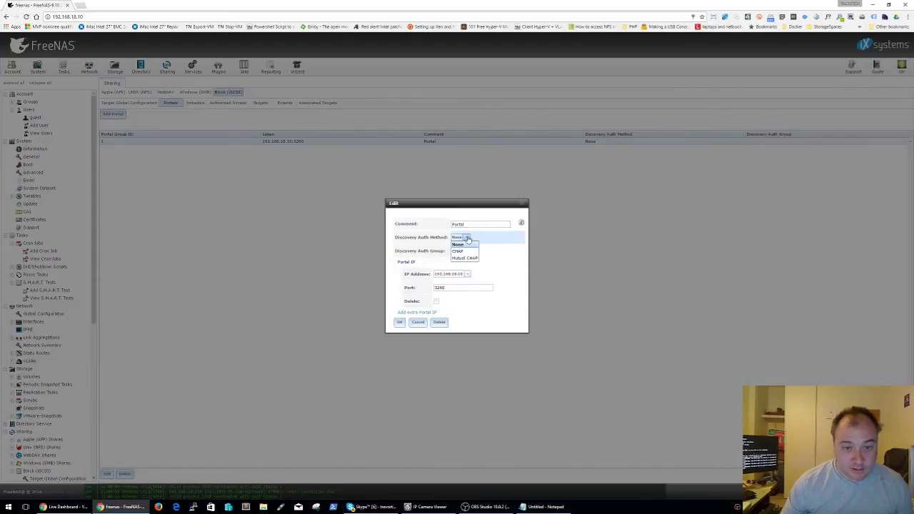
left_click(463, 244)
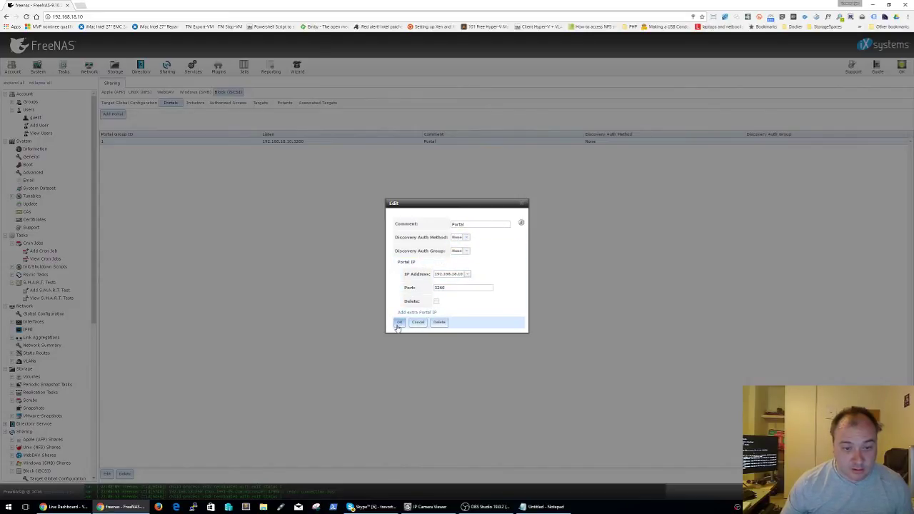
left_click(400, 322)
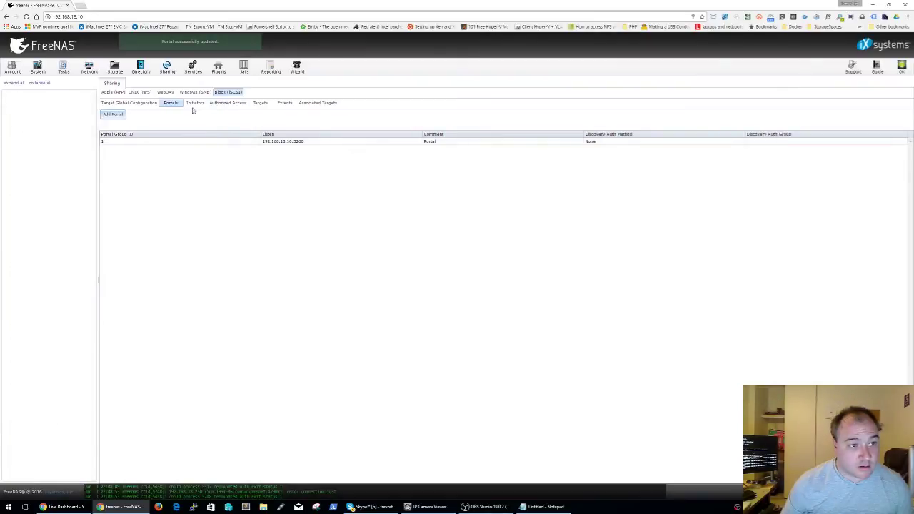
left_click(2, 507)
- Turn off Windows Firewall for both private and guest/public networks
type("fire")
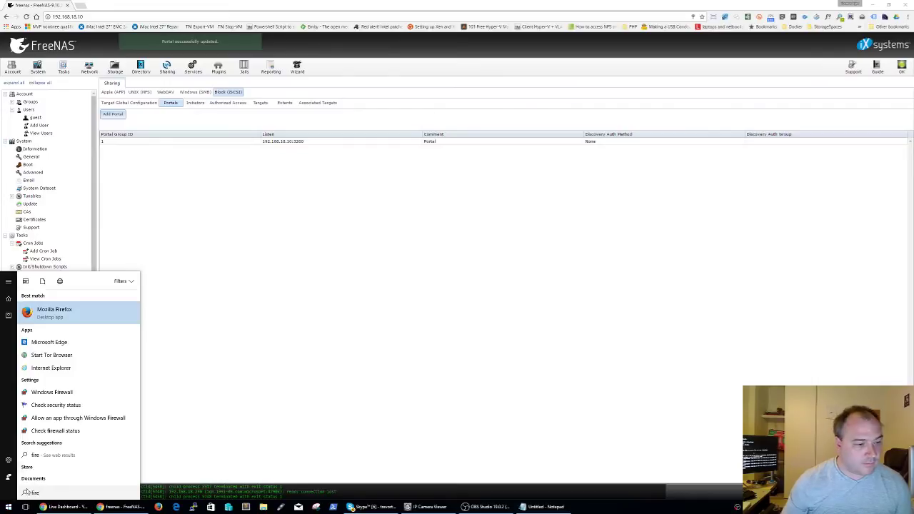
left_click(51, 393)
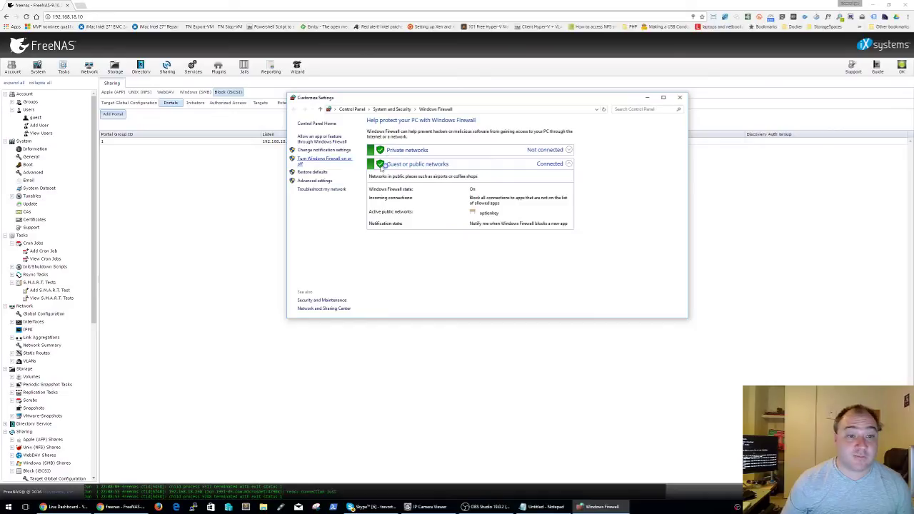
left_click(336, 160)
left_click(421, 175)
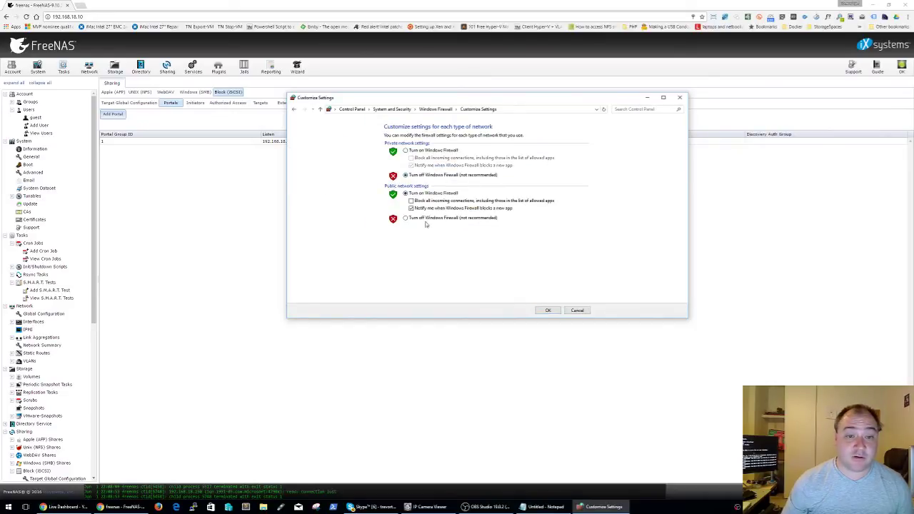
left_click(428, 219)
left_click(548, 311)
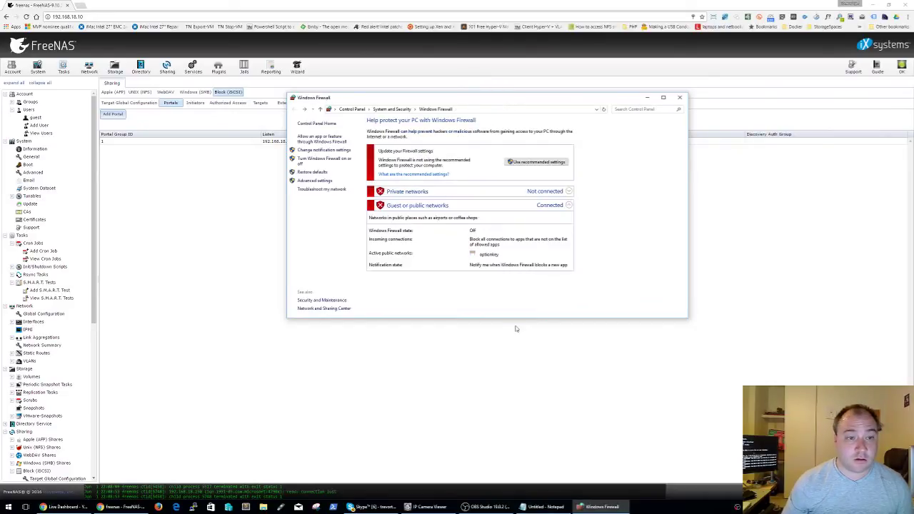
left_click(429, 507)
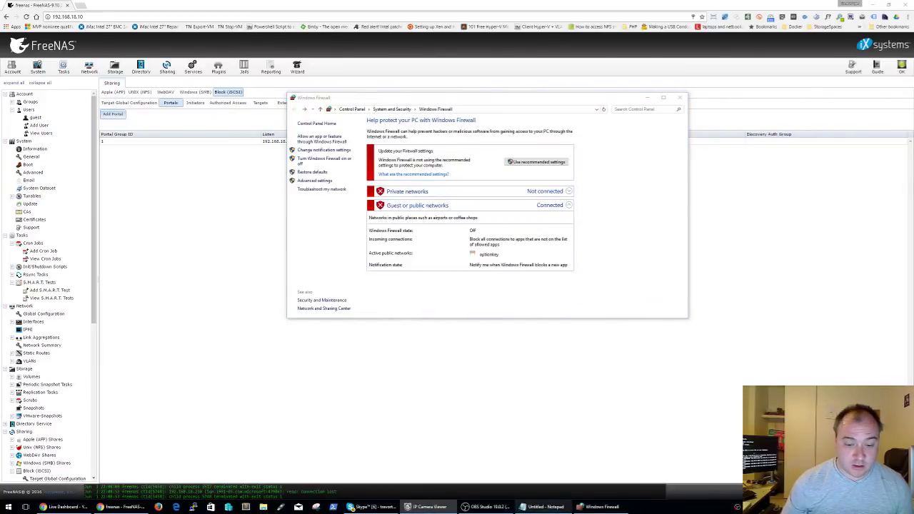
left_click(8, 507)
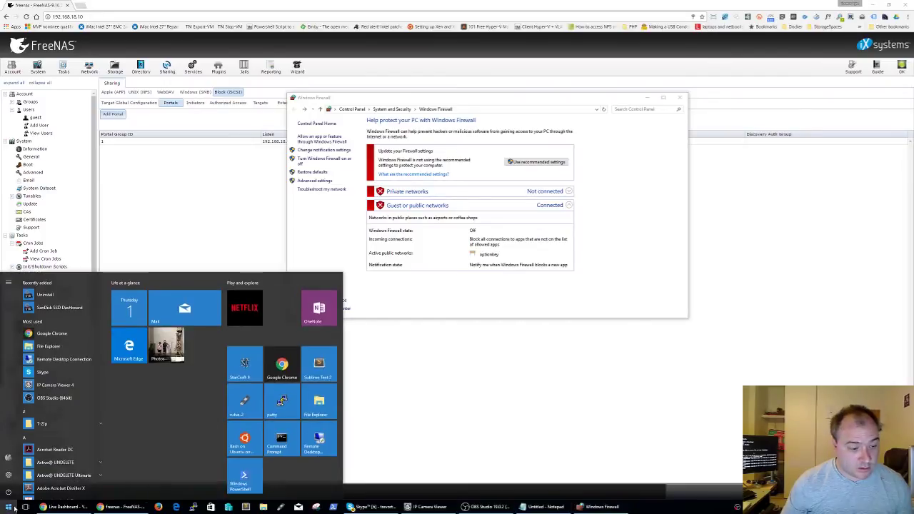
- Launch iSCSI Initiator and check its Targets, Favorite Targets and Discovery lists, refreshing targets
type("is")
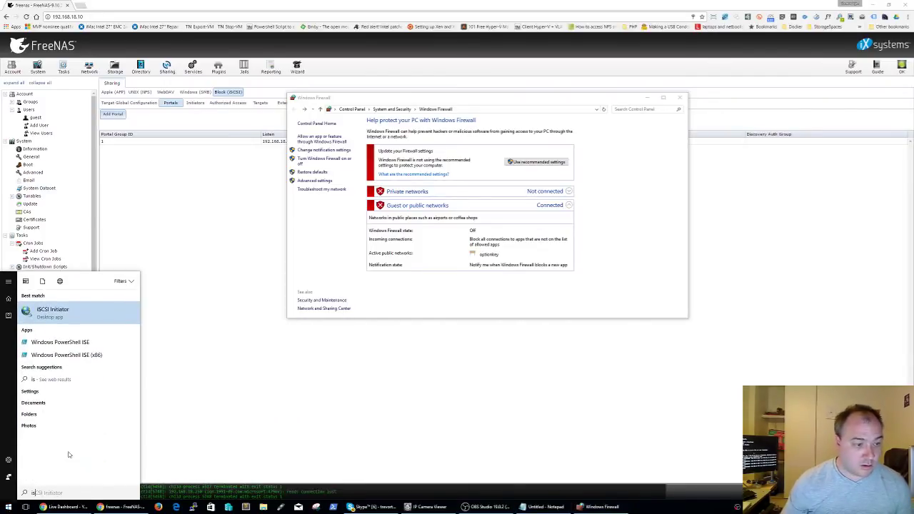
left_click(72, 311)
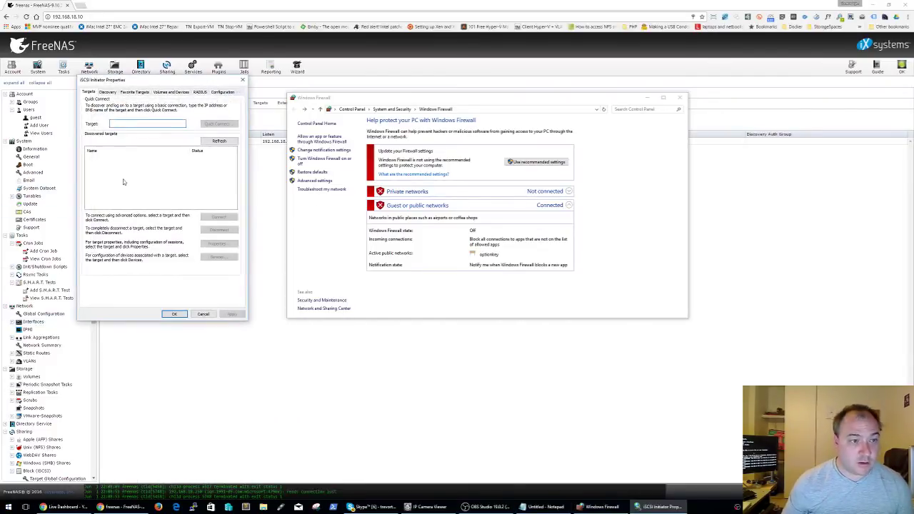
left_click(135, 91)
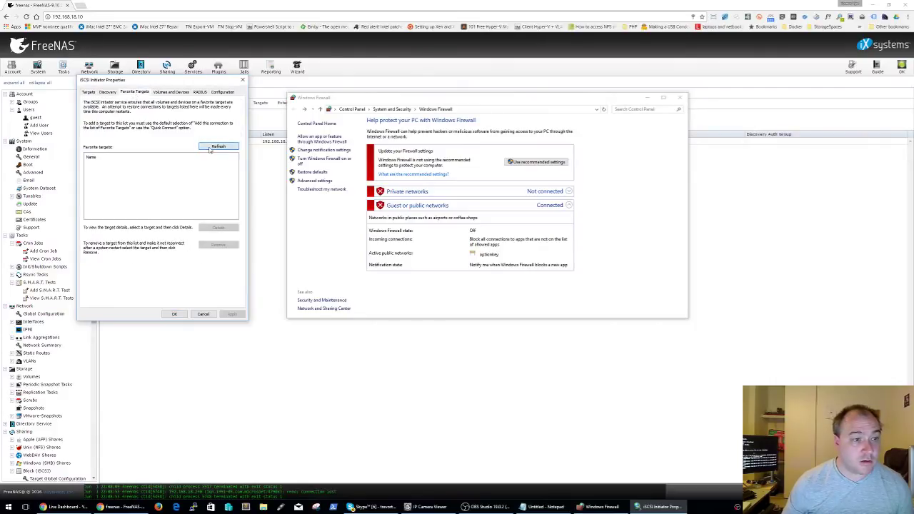
left_click(104, 92)
left_click(87, 92)
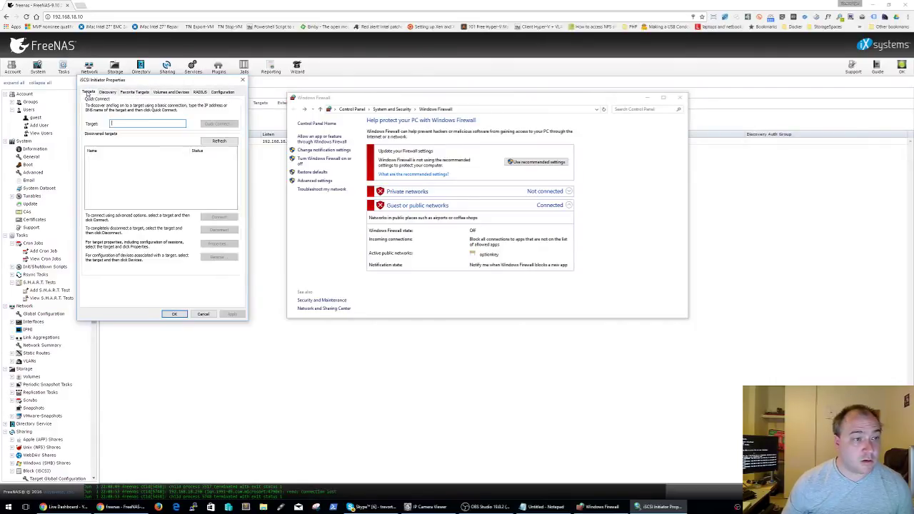
left_click(217, 142)
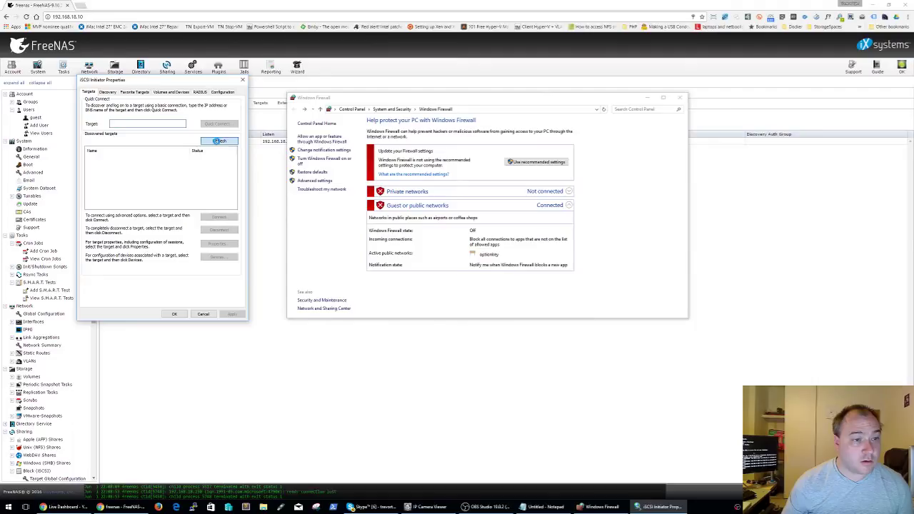
left_click(110, 93)
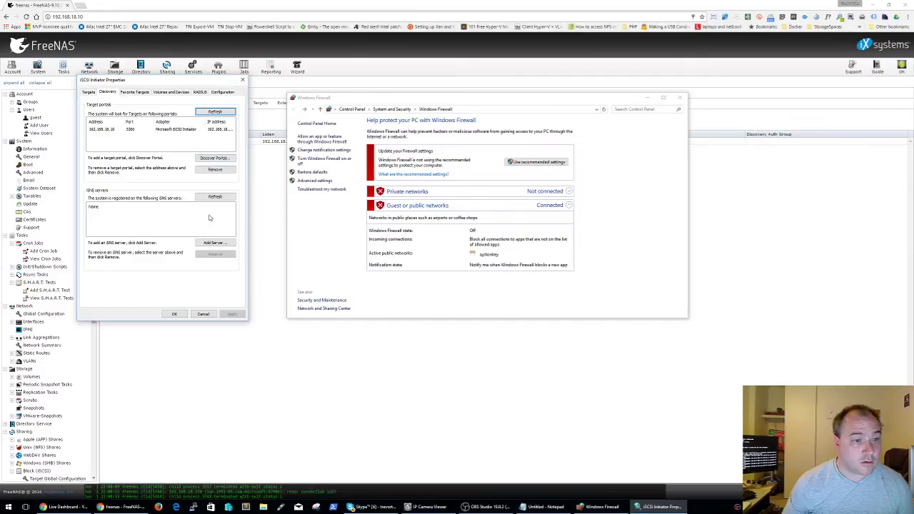
left_click(89, 92)
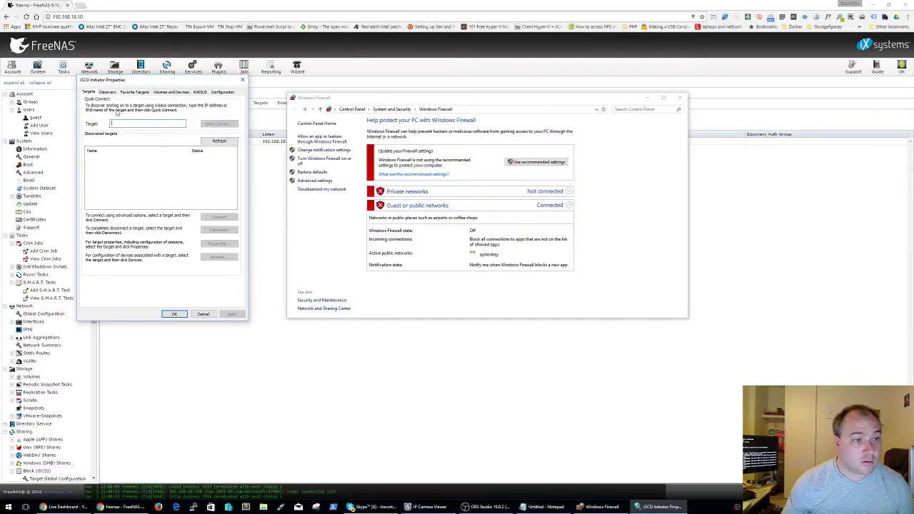
- Quick Connect to 192.168.18.10, which finds no targets, and dismiss the results
left_click(143, 124)
type("192.168.18")
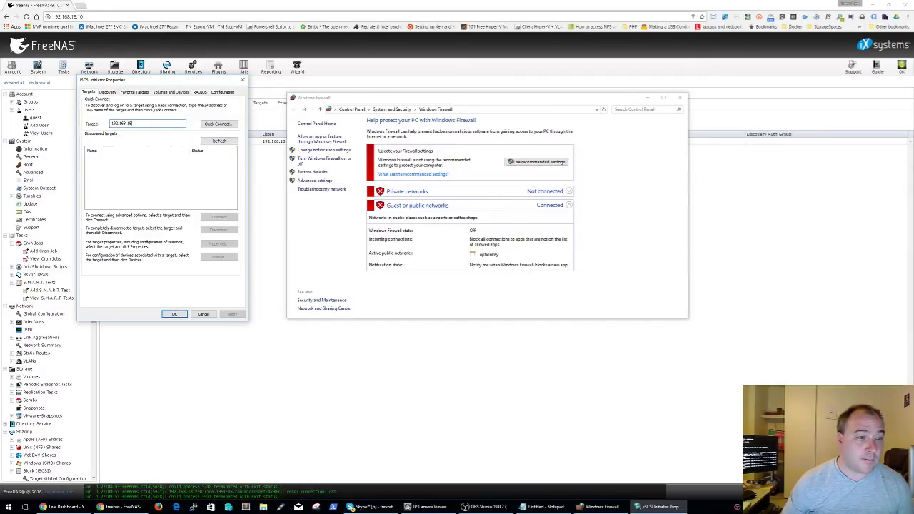
type(".10")
left_click(218, 123)
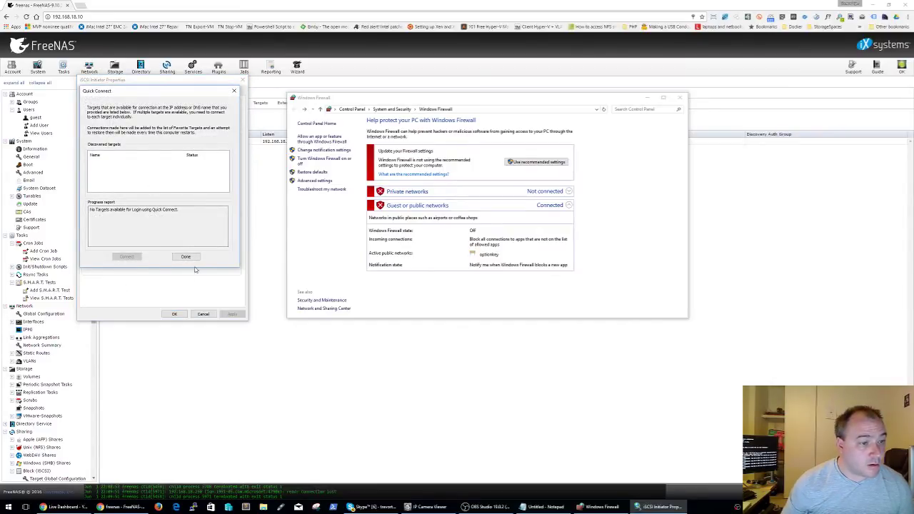
left_click(653, 98)
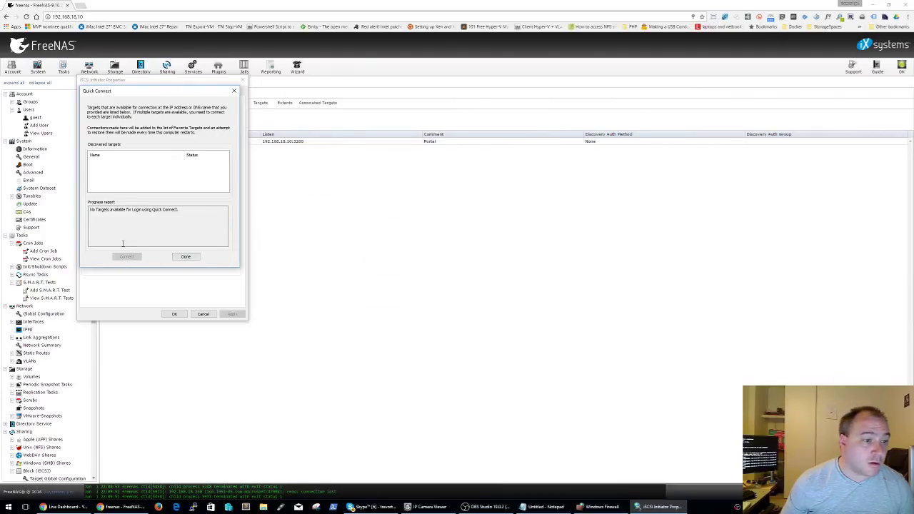
left_click(186, 258)
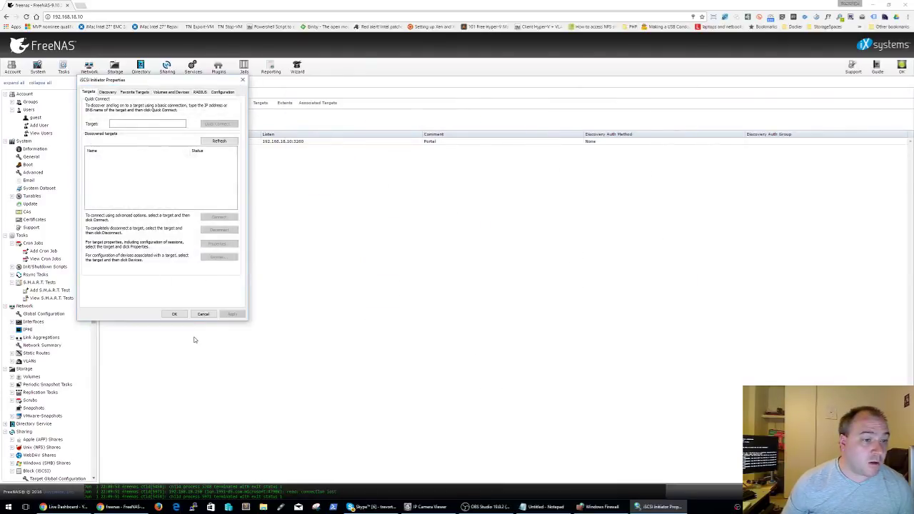
- Remove the duplicate Default-adapter 192.168.18.10 portal from the Discovery list
left_click(107, 92)
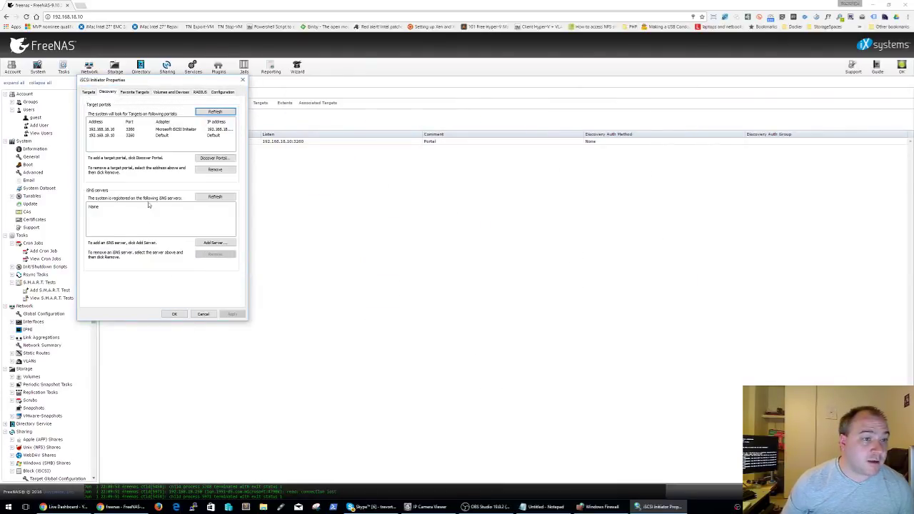
left_click(163, 136)
left_click(218, 170)
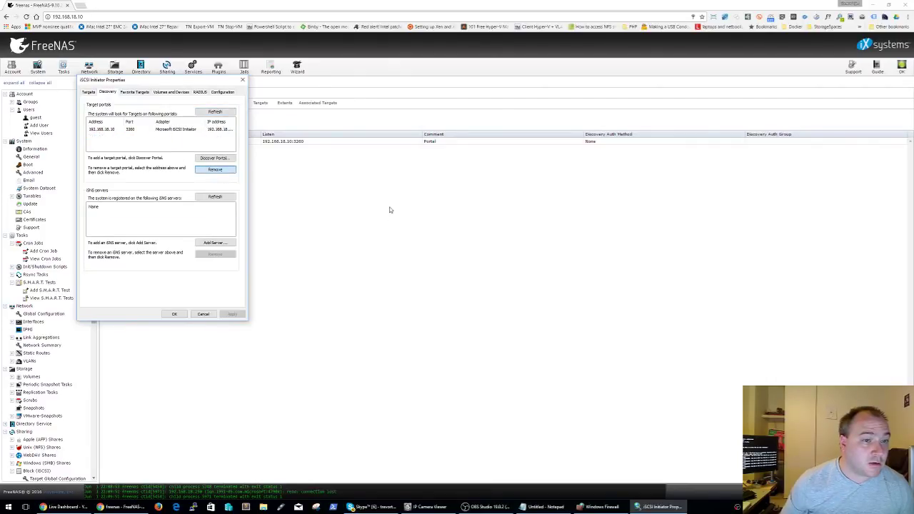
left_click(358, 195)
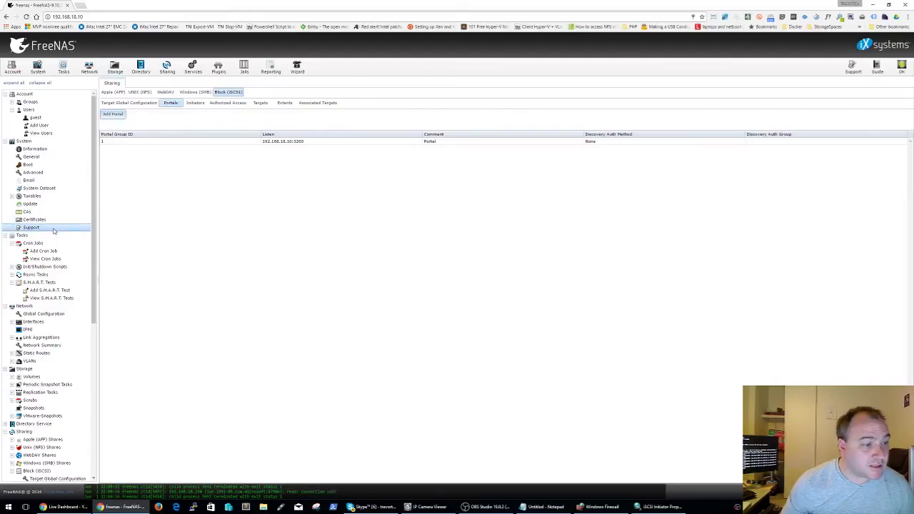
- Review the iSCSI Target Global Configuration and portal group 1
scroll(54, 229, "down", 3)
left_click(65, 300)
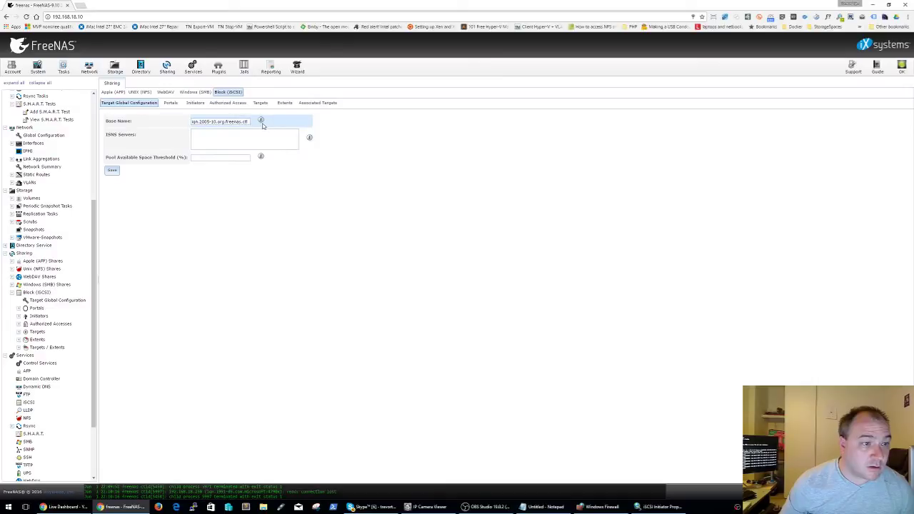
mouse_move(262, 123)
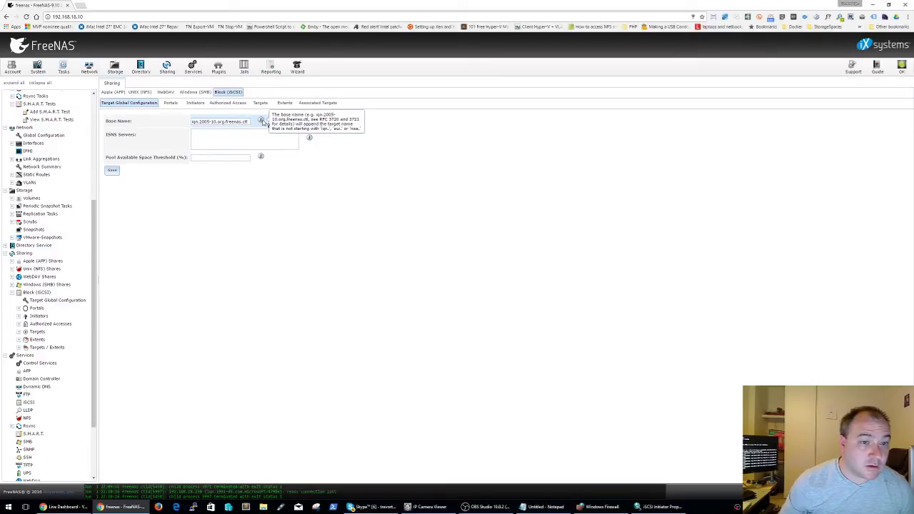
left_click(171, 102)
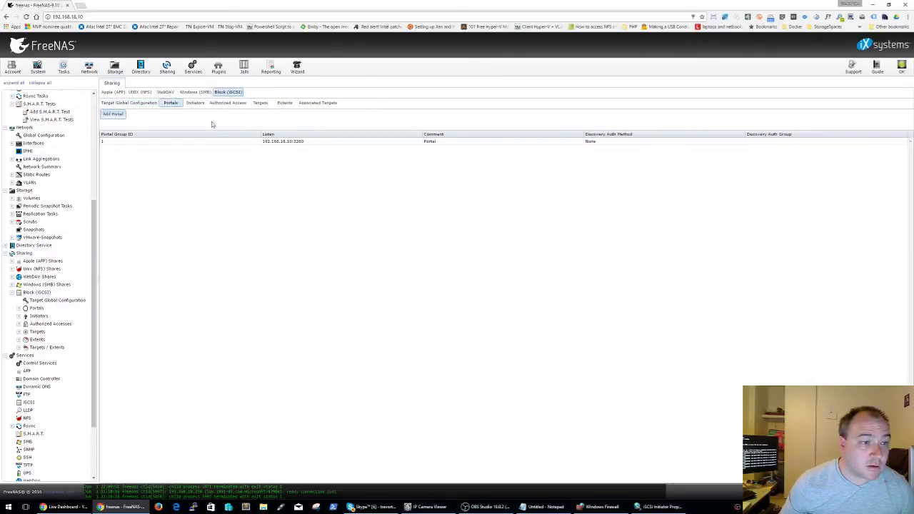
left_click(216, 141)
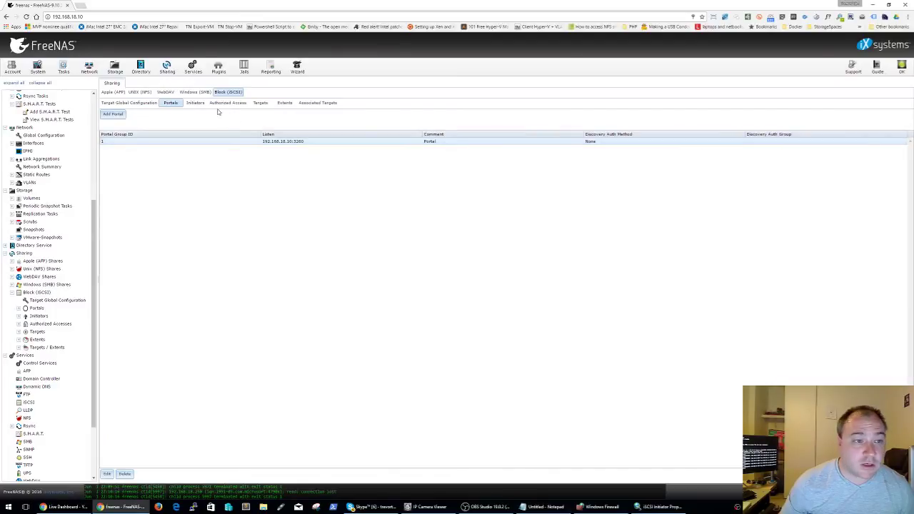
- Set initiator group 1's Initiators and Authorized network to ALL
left_click(195, 103)
left_click(247, 141)
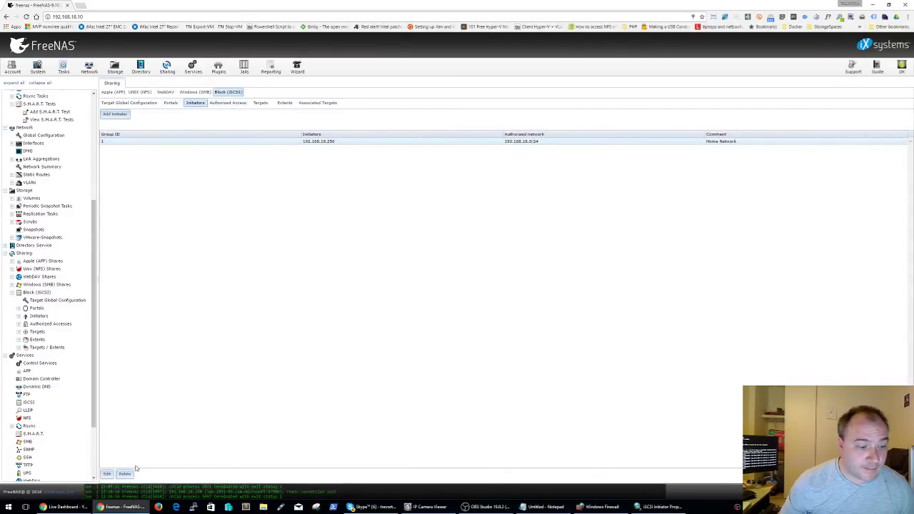
left_click(105, 475)
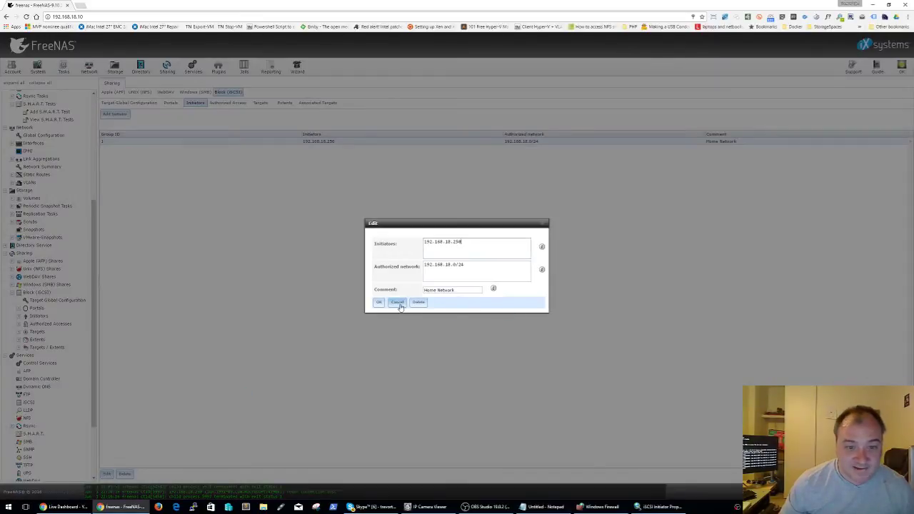
left_click_drag(481, 247, 317, 215)
type("4LL")
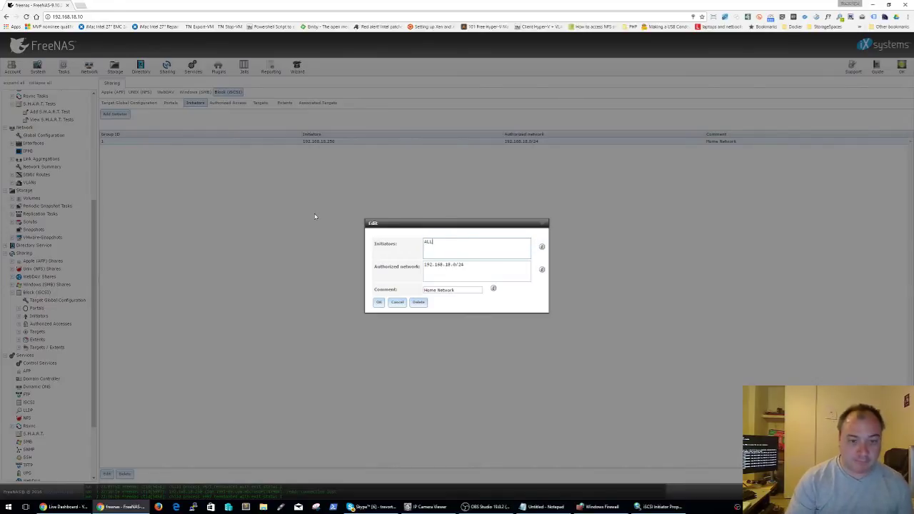
key("Tab")
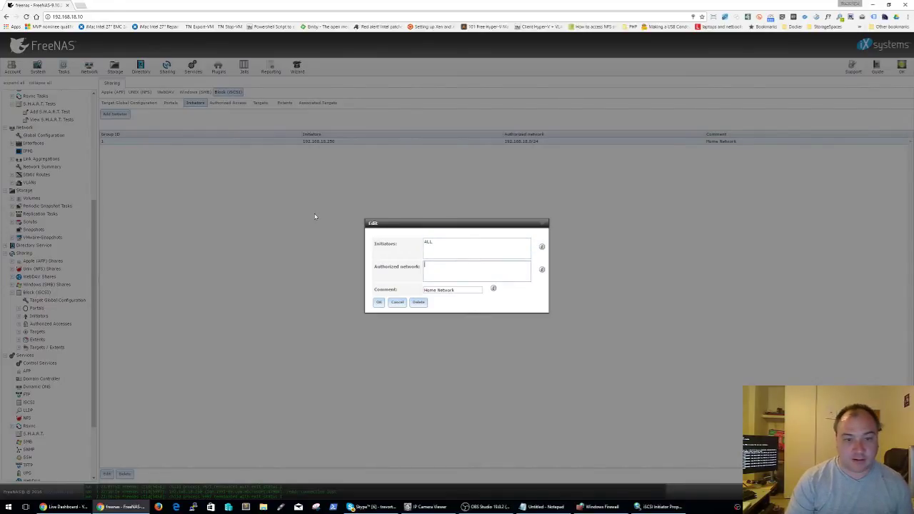
type("ALL")
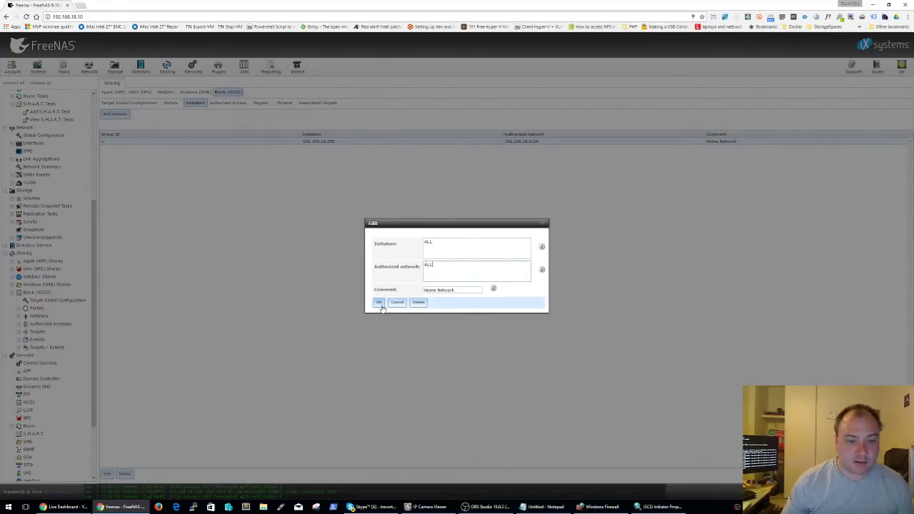
left_click(379, 302)
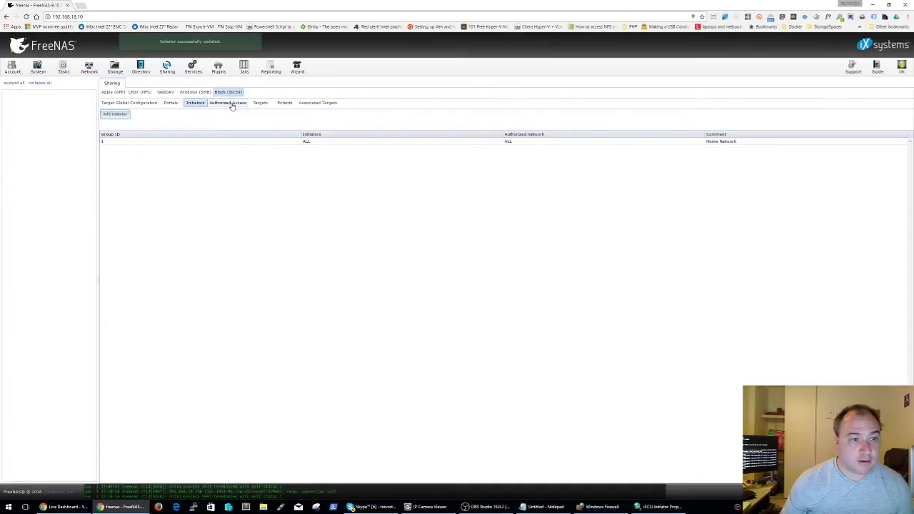
- Review the authorized access entry and the zvol target without making changes
left_click(228, 102)
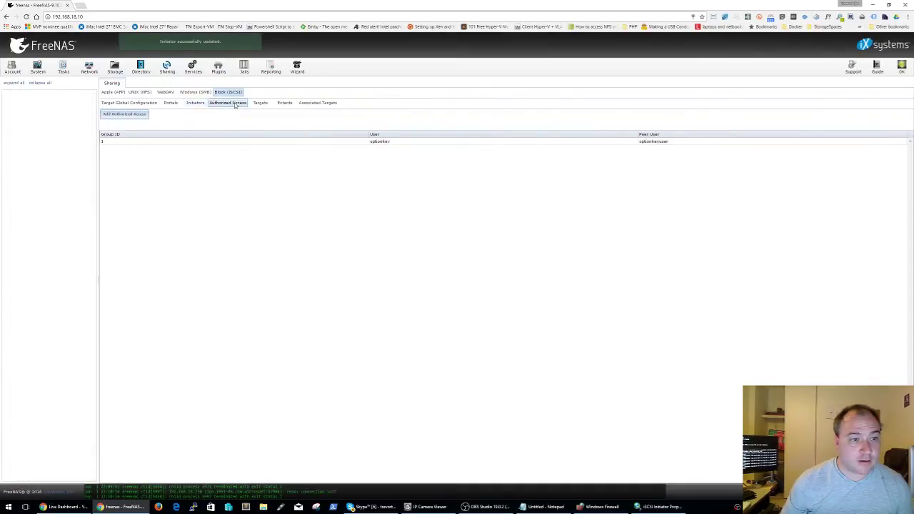
left_click(147, 141)
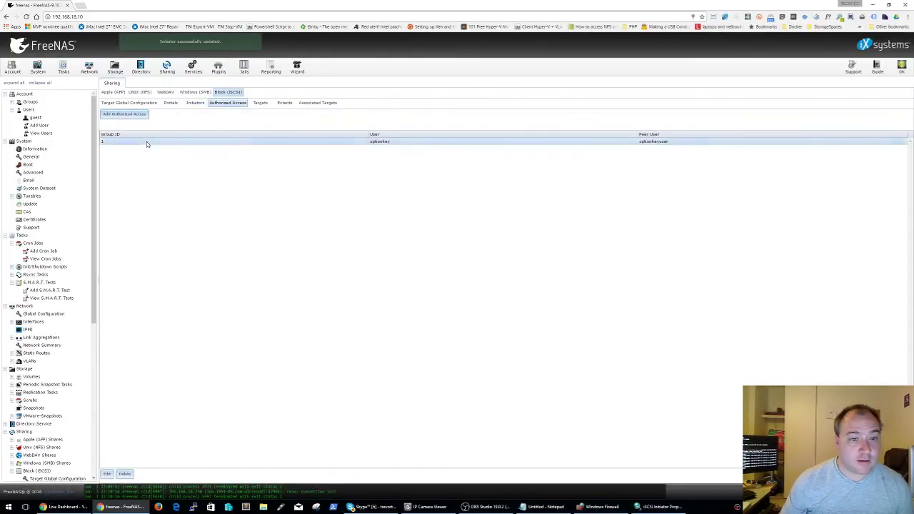
left_click(107, 475)
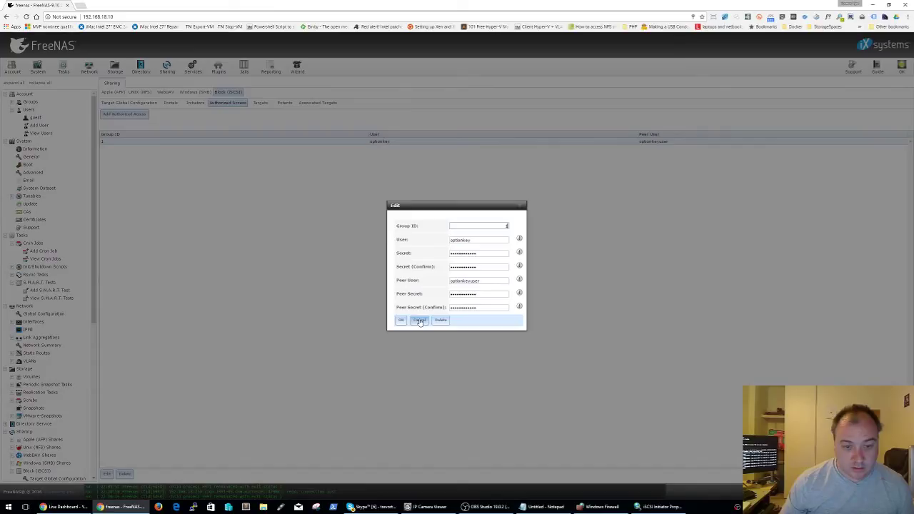
left_click(421, 321)
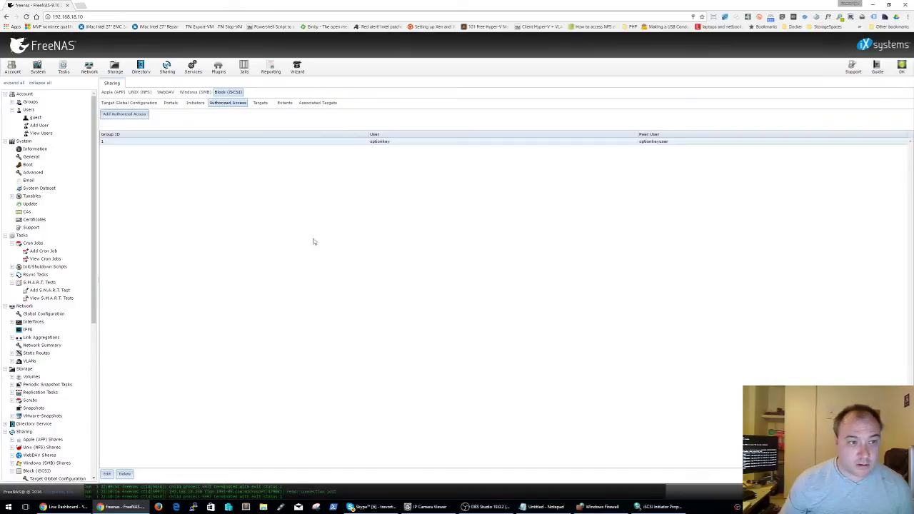
left_click(260, 103)
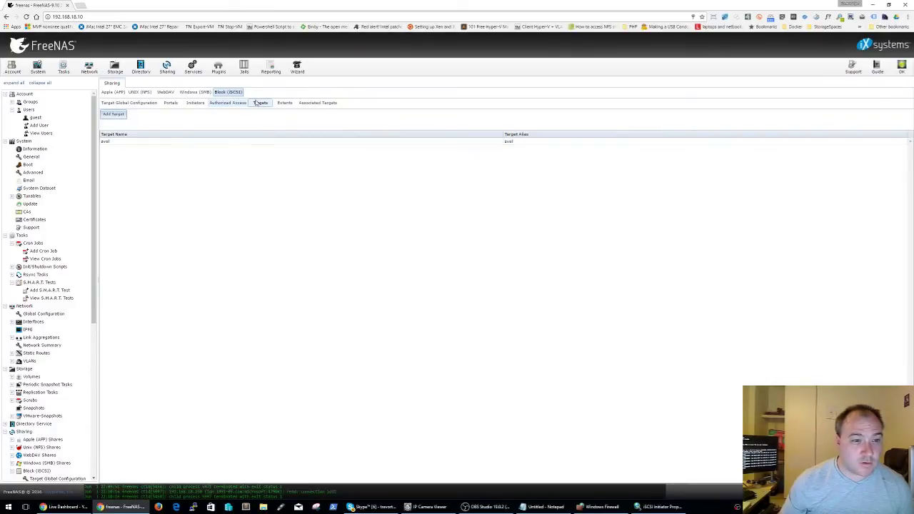
left_click(175, 145)
left_click(106, 475)
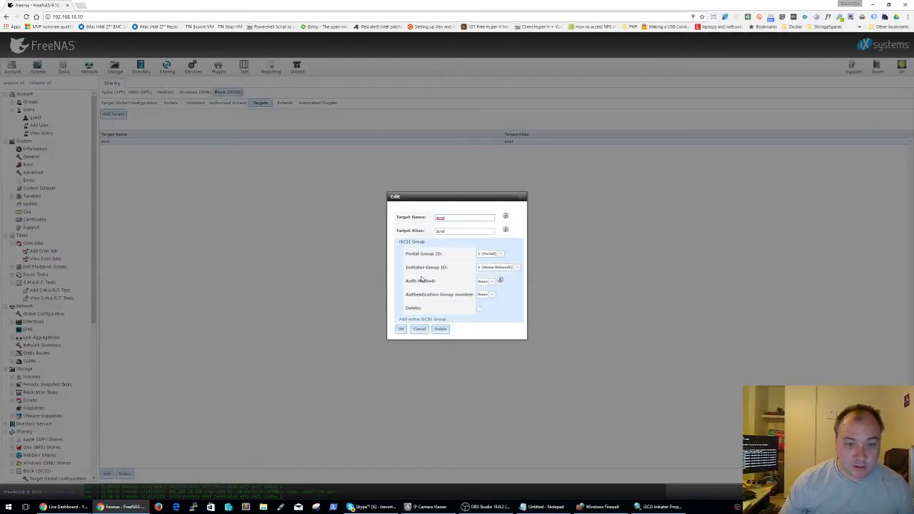
left_click(420, 331)
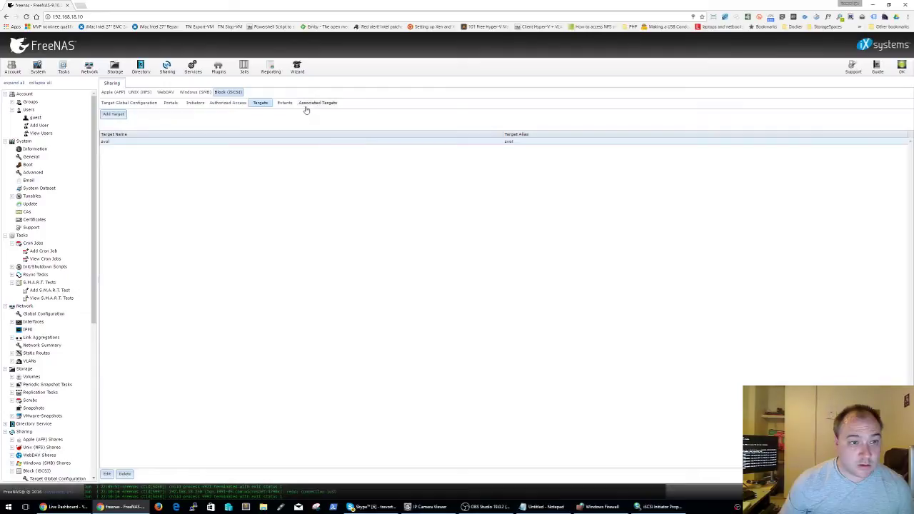
- Review the zvol extent settings without making changes
left_click(287, 104)
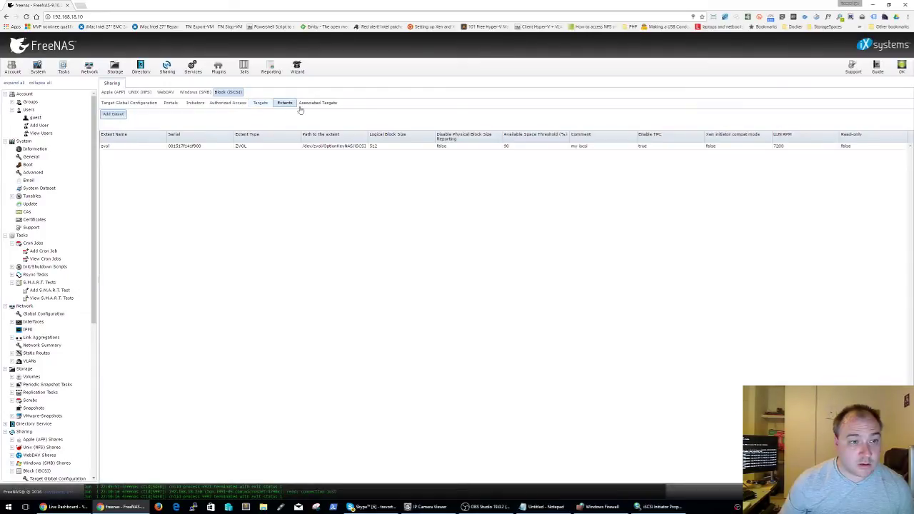
left_click(323, 146)
left_click(107, 474)
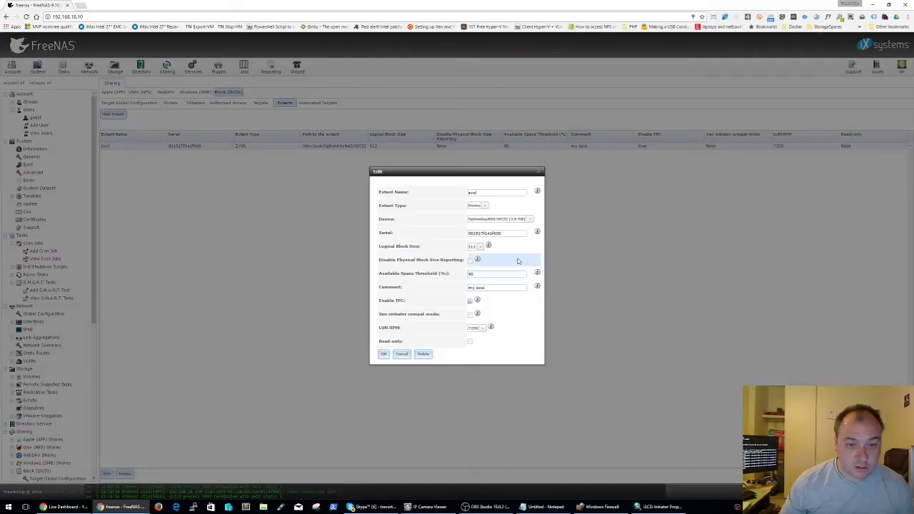
left_click(400, 355)
- Re-save the zvol target/extent association with LUN ID 0, then show Target Global Configuration
left_click(318, 103)
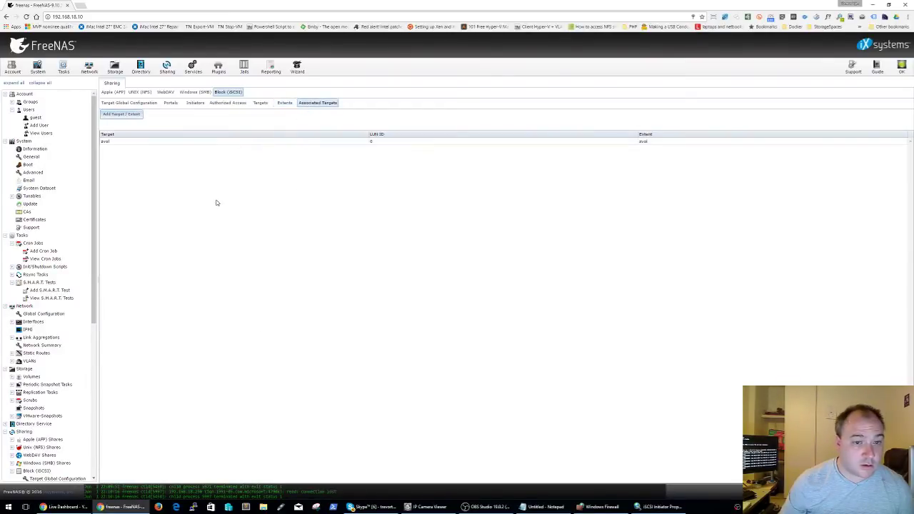
left_click(247, 141)
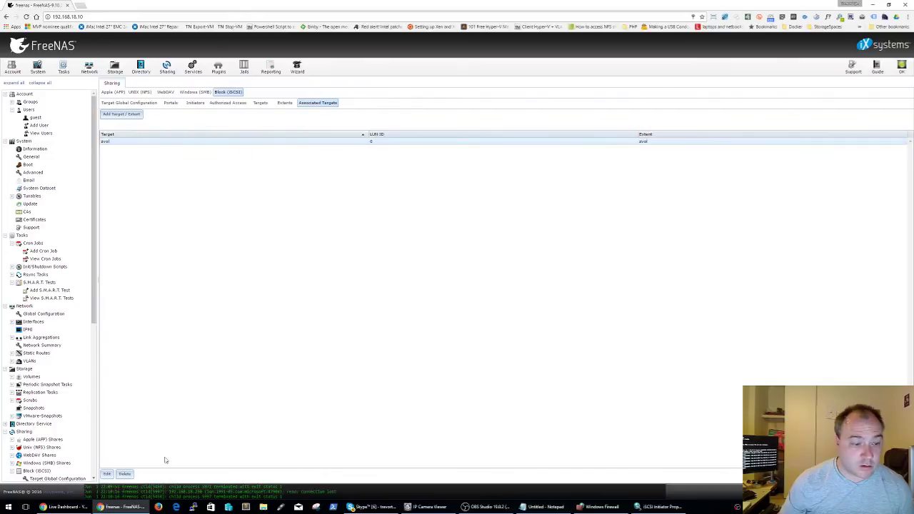
left_click(108, 475)
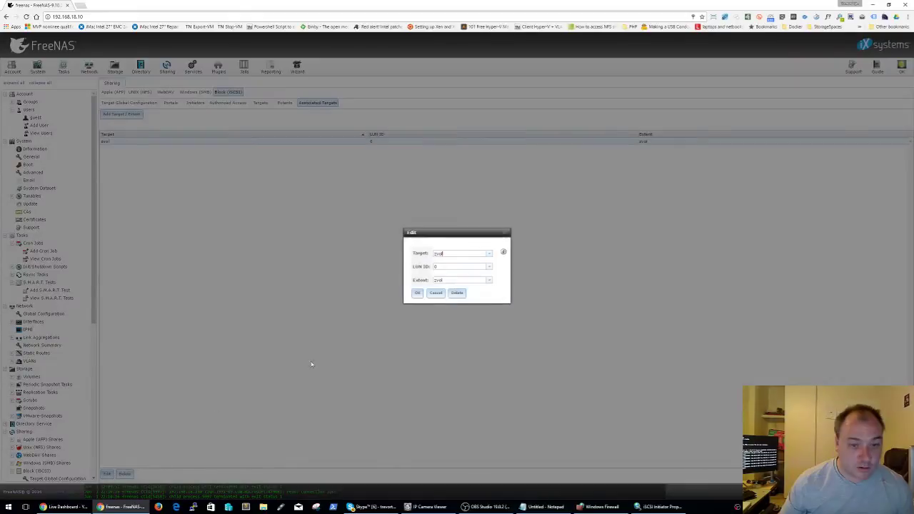
left_click(490, 268)
left_click(491, 270)
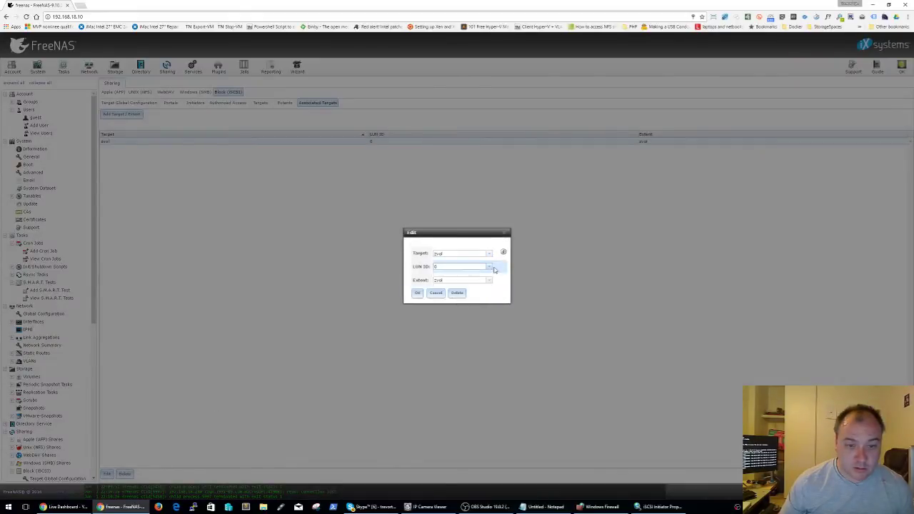
left_click(418, 294)
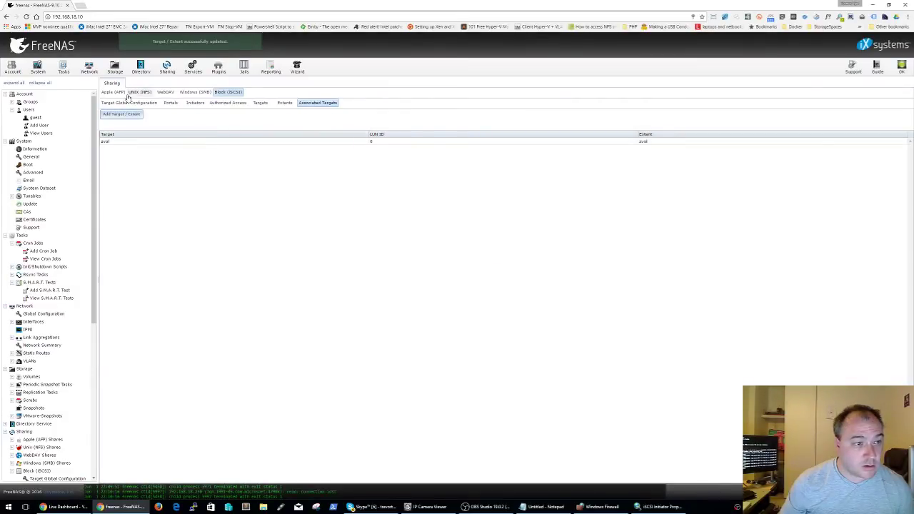
left_click(122, 102)
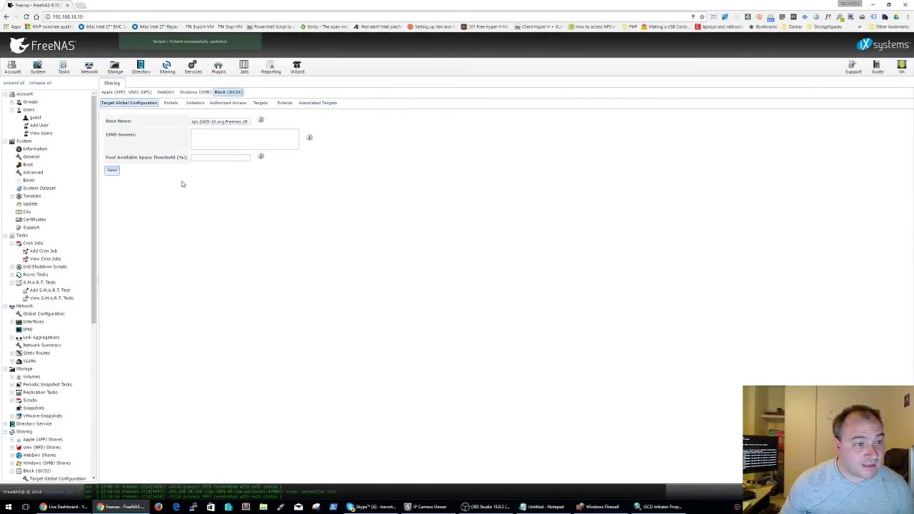
- Bring iSCSI Initiator Properties forward and refresh the discovered targets list
left_click(658, 507)
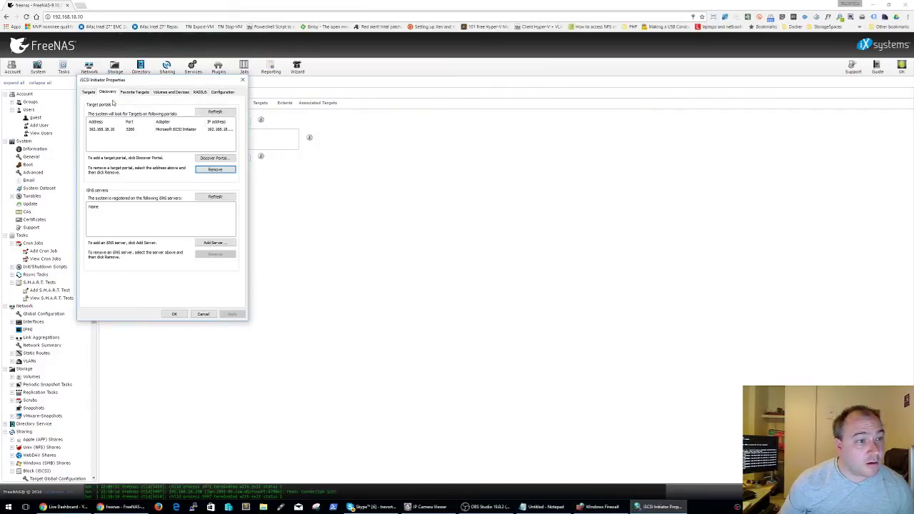
left_click(111, 132)
left_click(88, 91)
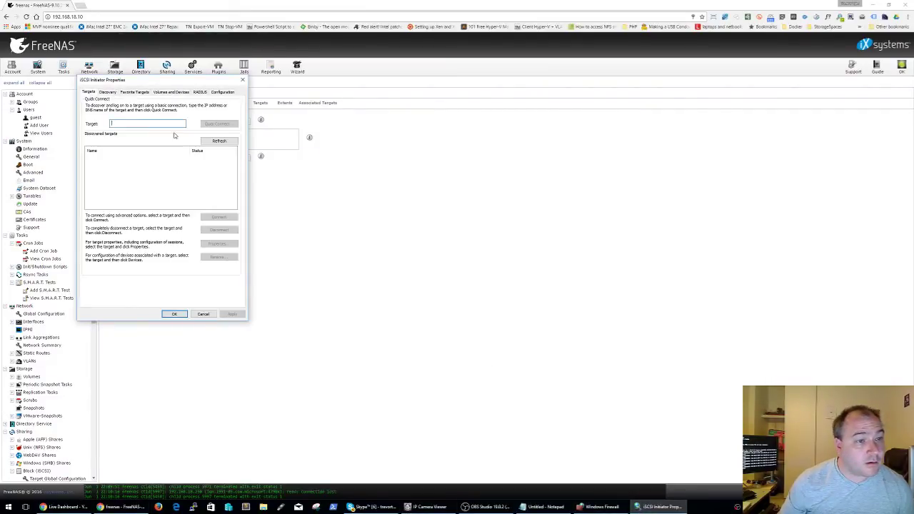
left_click(219, 141)
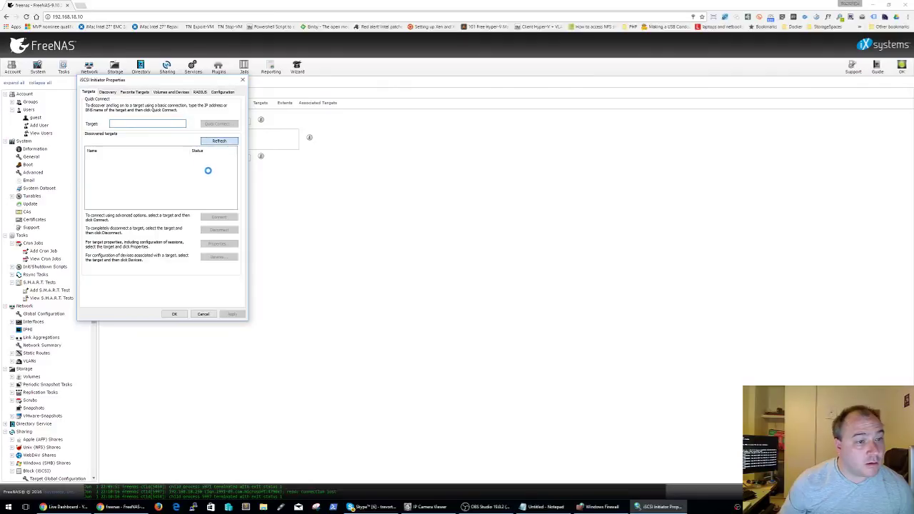
- Browse the Volumes and Devices, RADIUS and Configuration tabs, cancelling an add-volume attempt
left_click(171, 92)
left_click(200, 92)
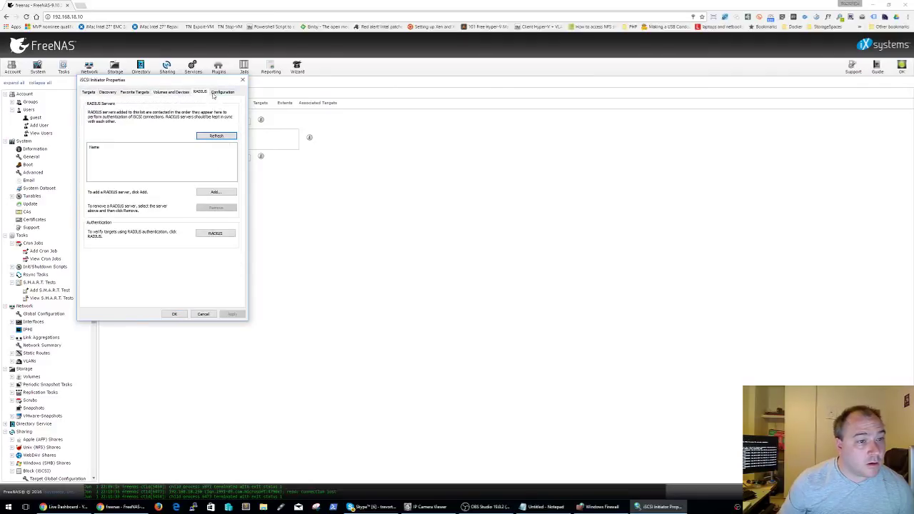
left_click(222, 91)
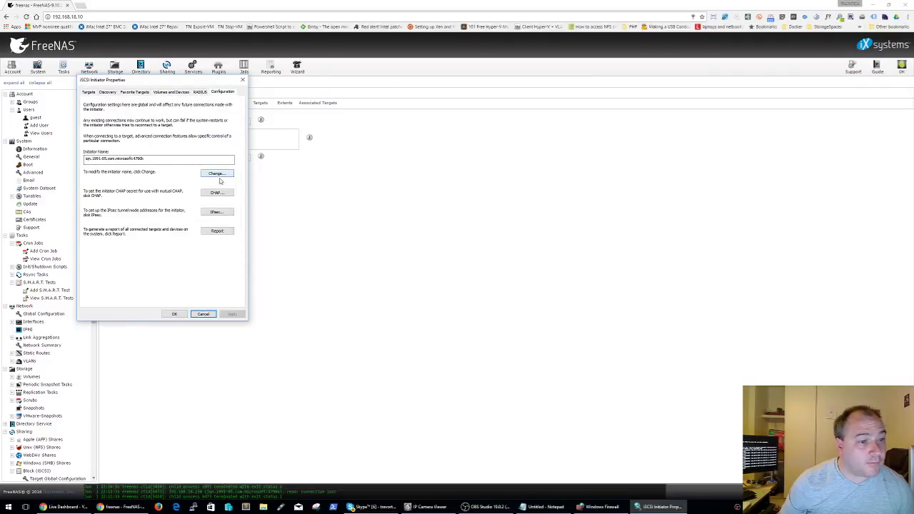
left_click(200, 92)
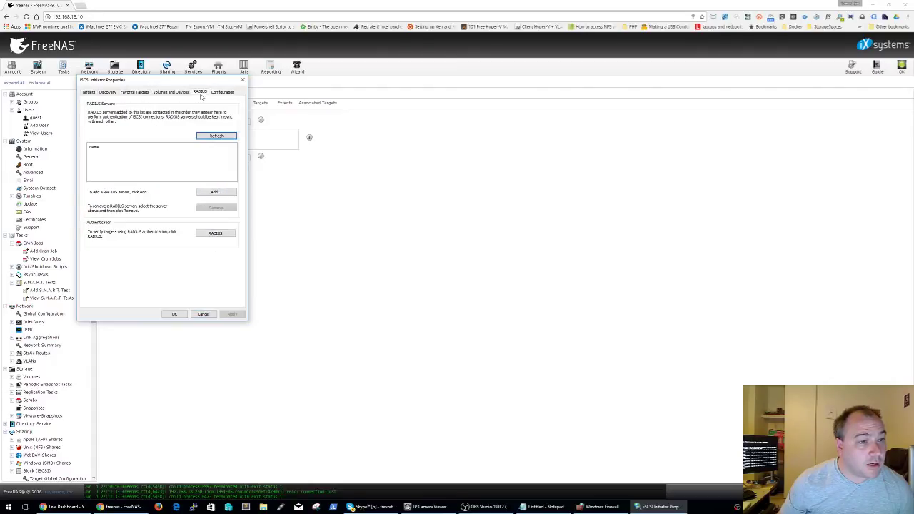
left_click(185, 94)
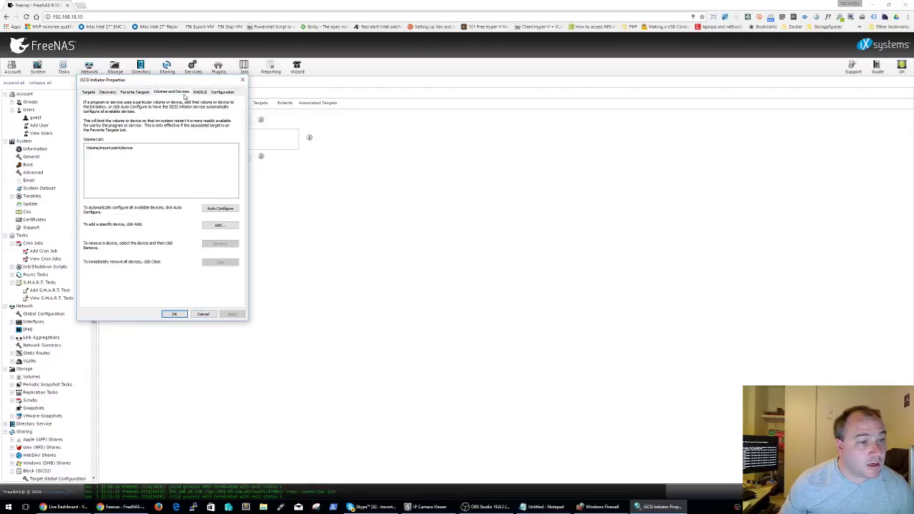
left_click(219, 225)
left_click(194, 123)
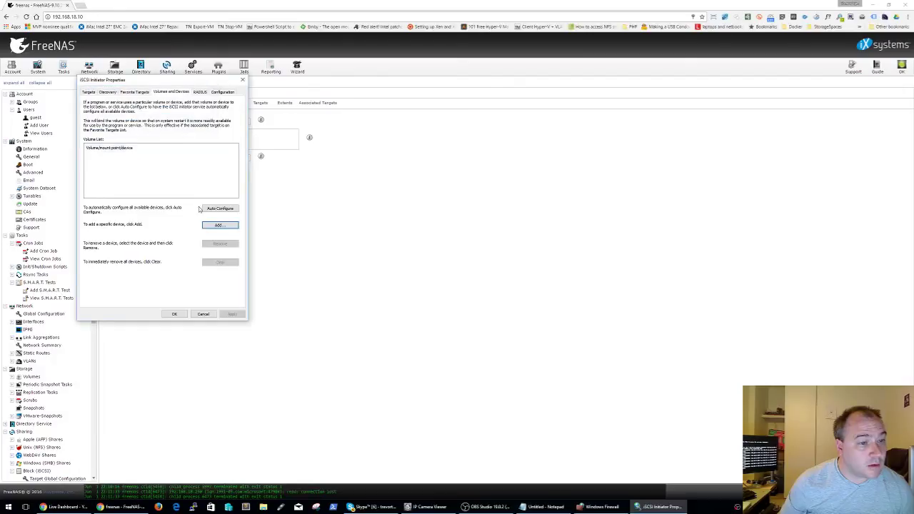
- Select the 192.168.18.10 portal in Discovery and start discovering a new portal
left_click(139, 92)
left_click(114, 92)
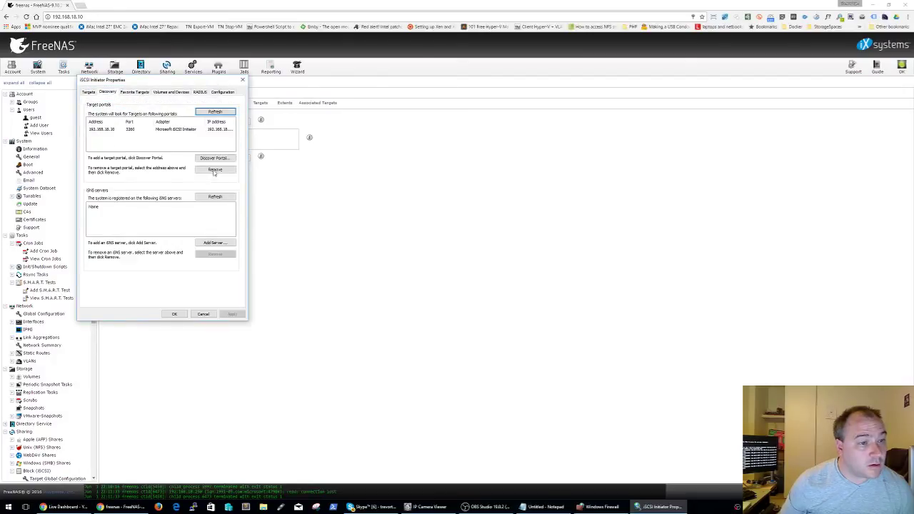
left_click(214, 131)
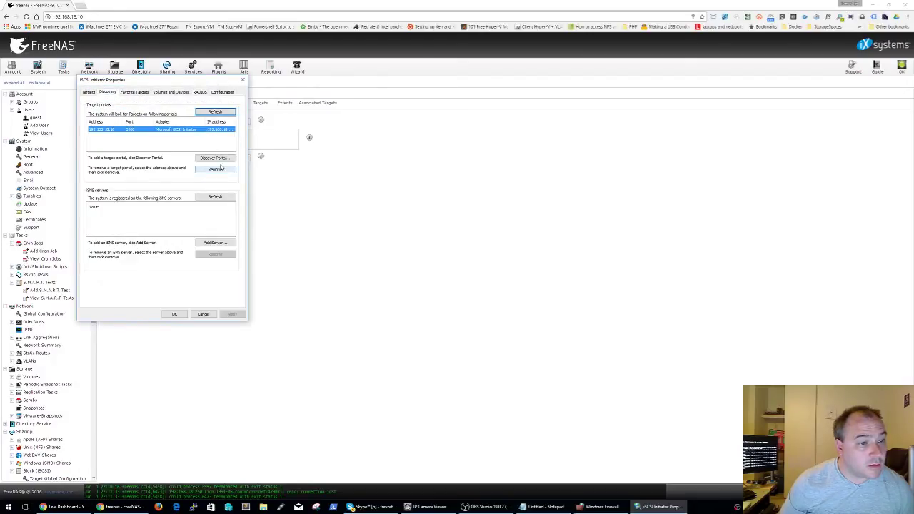
left_click(216, 159)
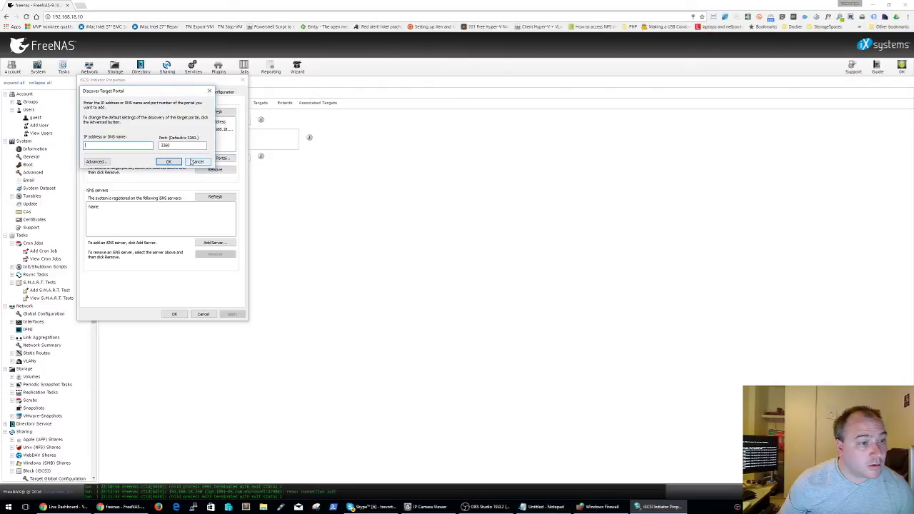
left_click(97, 162)
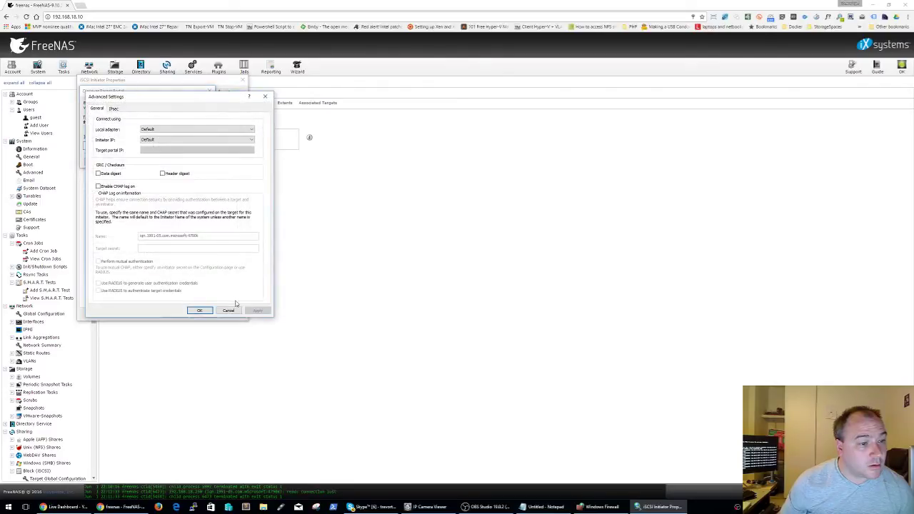
left_click(188, 131)
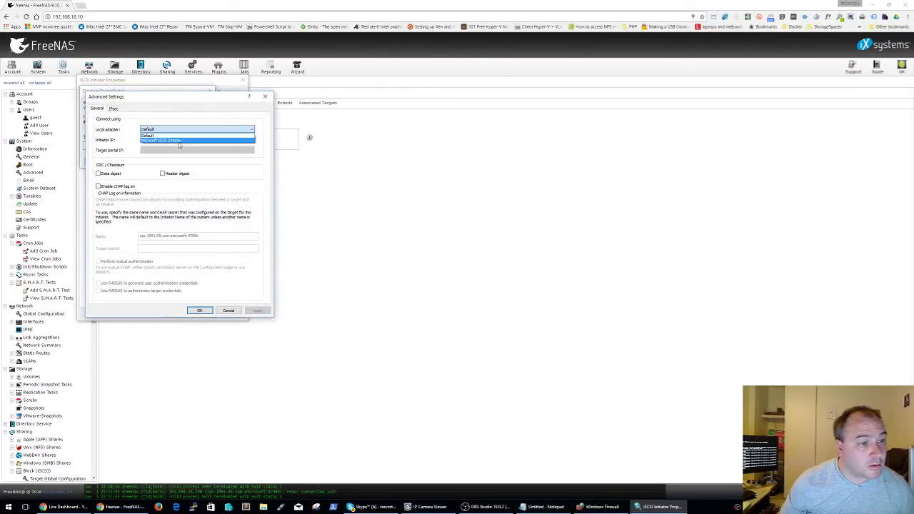
left_click(180, 145)
left_click(114, 108)
left_click(96, 109)
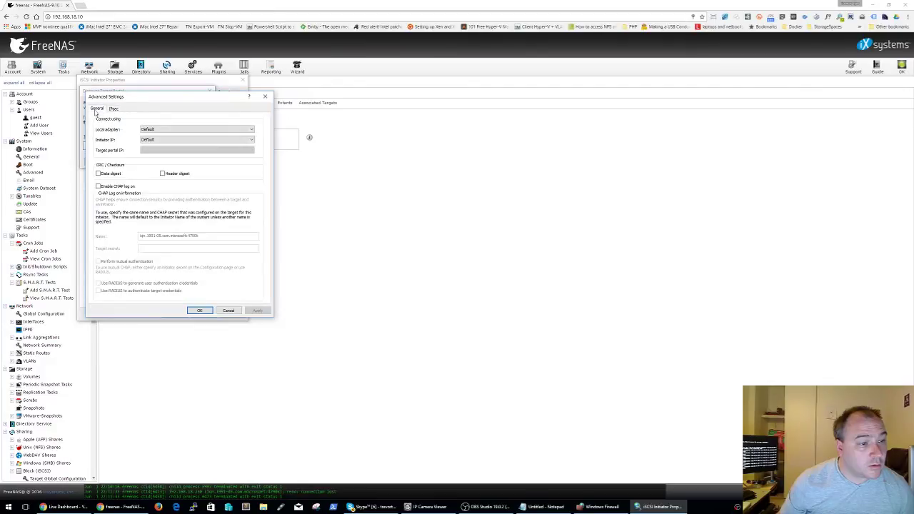
left_click(160, 141)
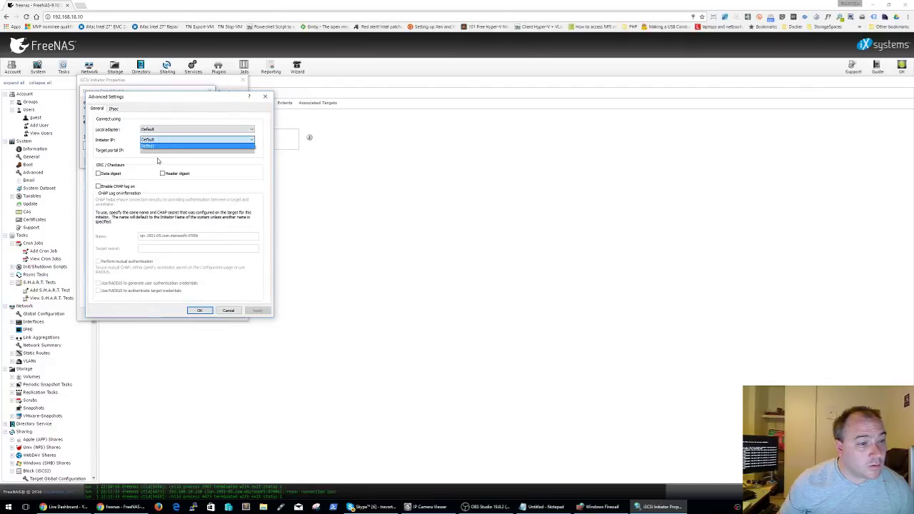
left_click(149, 172)
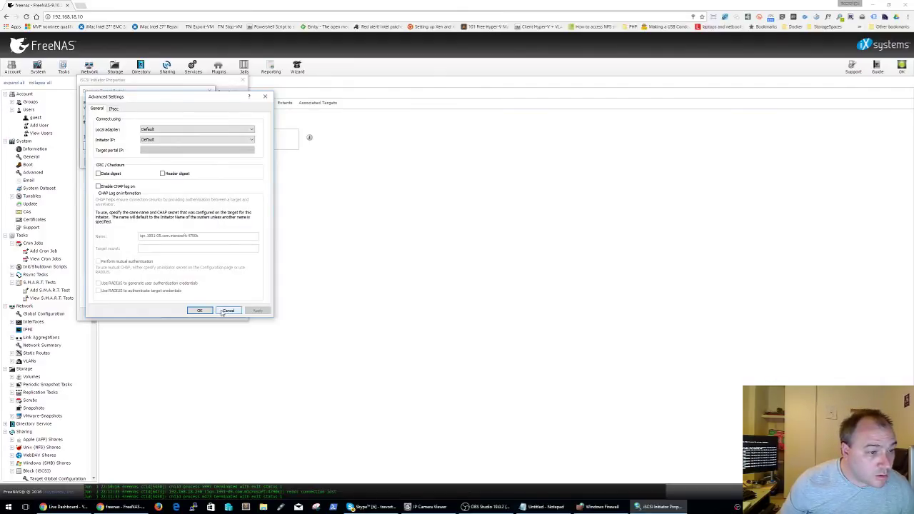
left_click(228, 312)
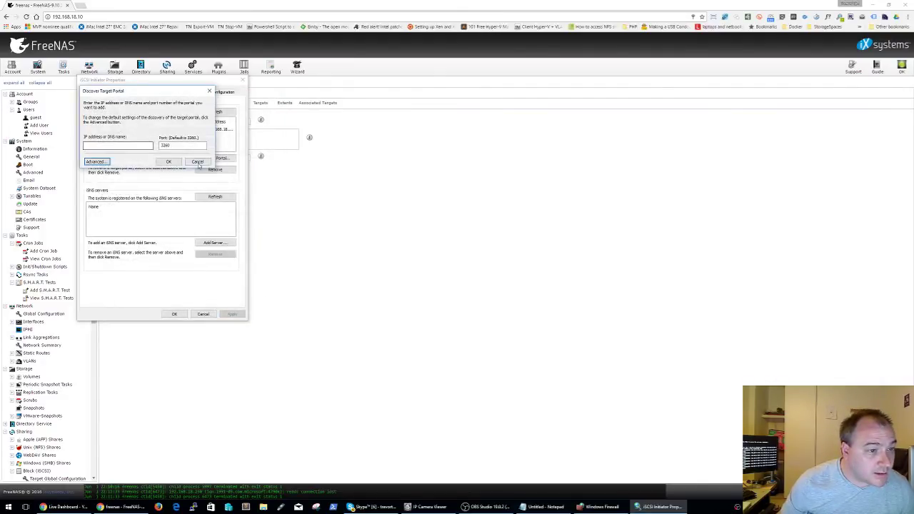
left_click(197, 163)
left_click(132, 93)
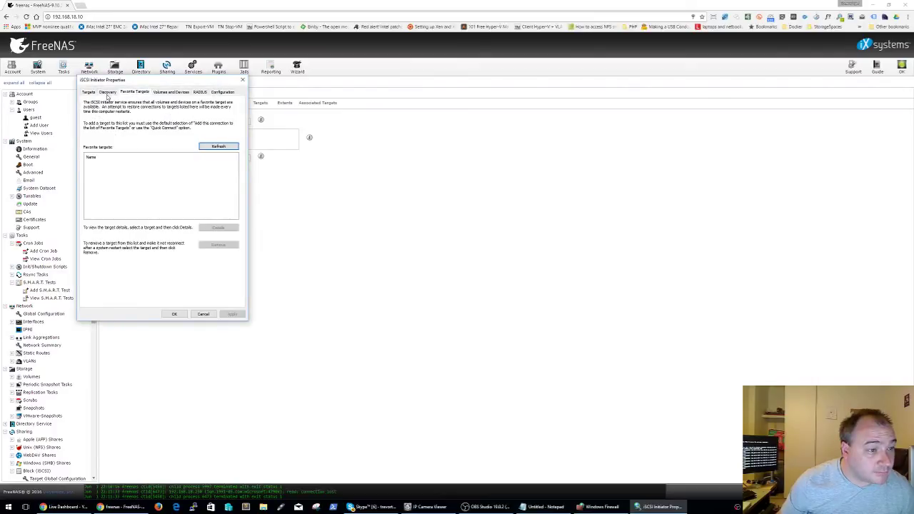
left_click(182, 93)
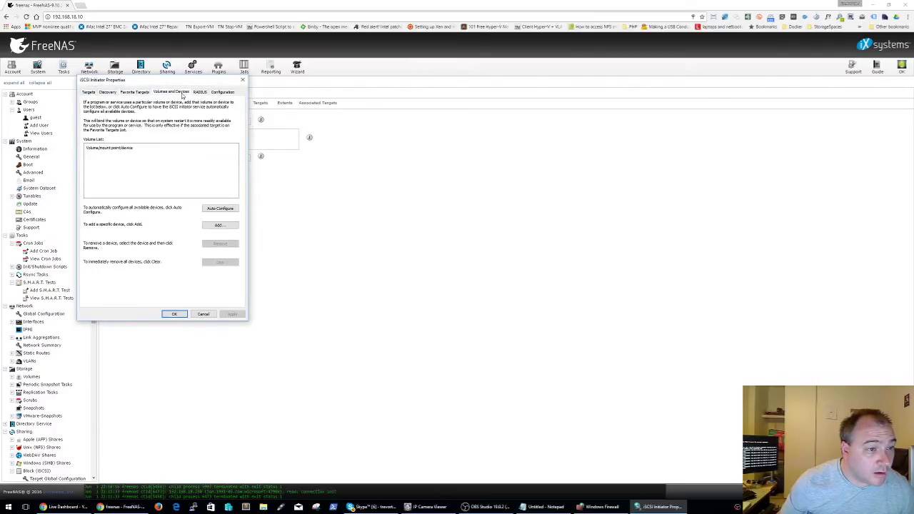
left_click(95, 94)
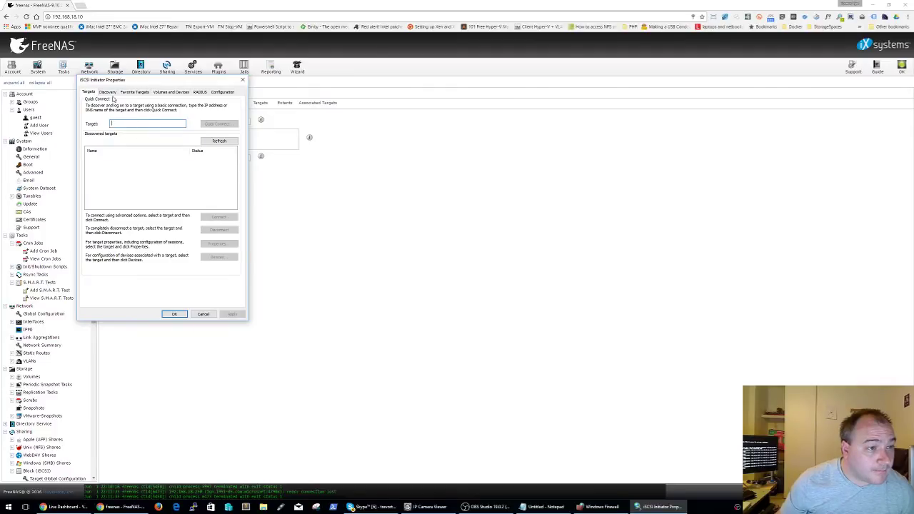
left_click(109, 94)
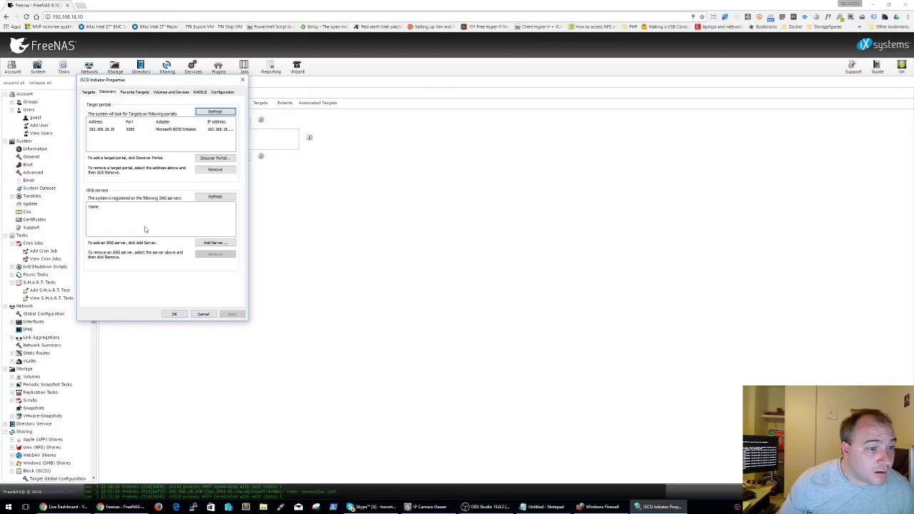
- Enter the FreeNAS address 192.168.18.10 in the Discover Target Portal dialog
left_click(211, 159)
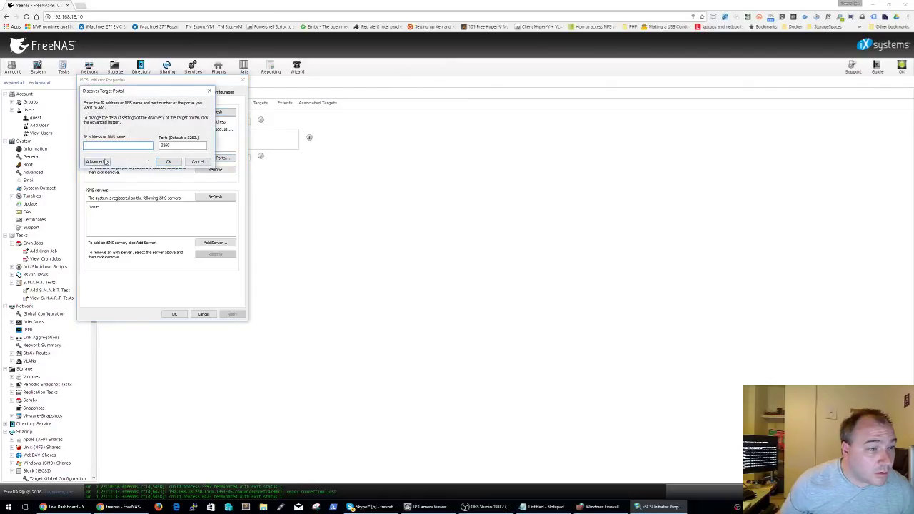
left_click(106, 161)
left_click(228, 310)
left_click(116, 146)
type("192")
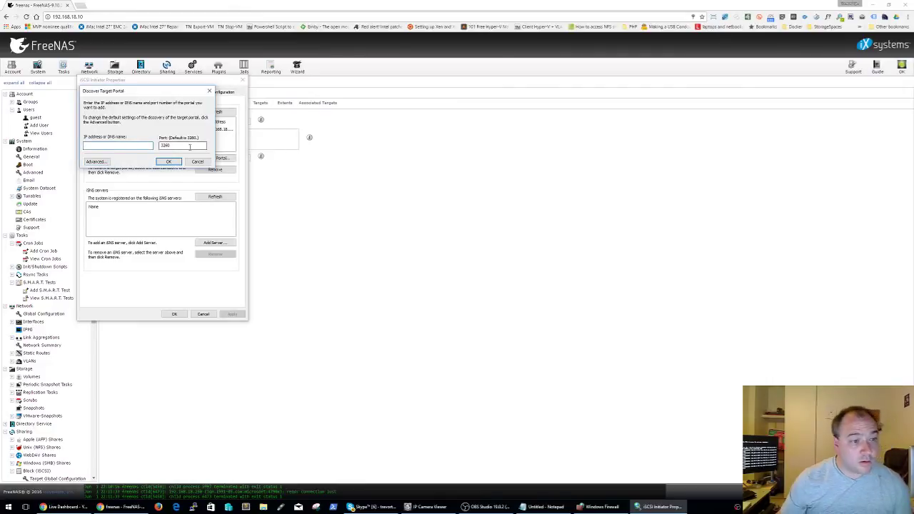
type(".168.18.10")
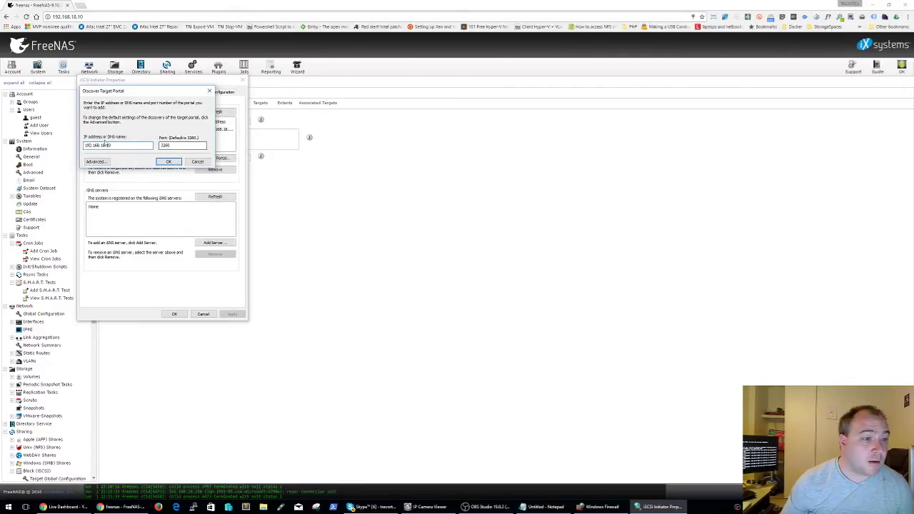
- Set the portal's adapter to Microsoft iSCSI Initiator with initiator IP 192.168.18.250
left_click(96, 162)
left_click(197, 129)
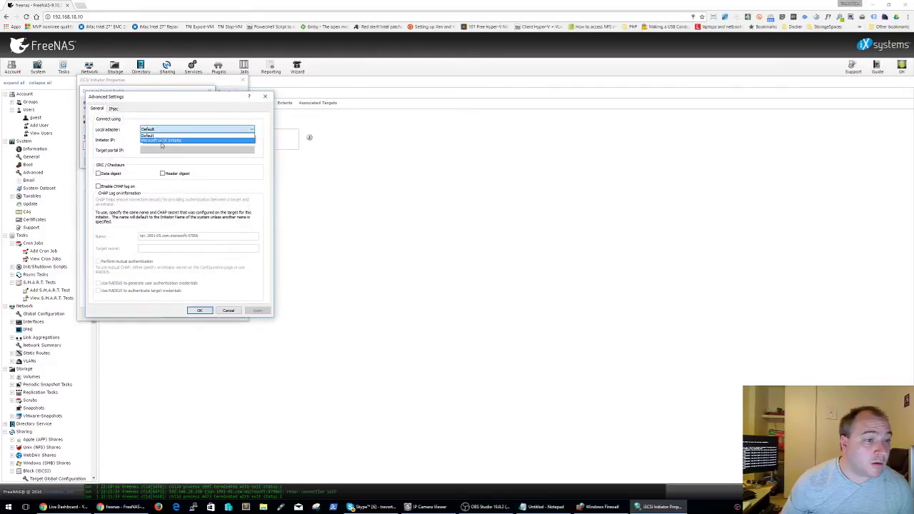
left_click(164, 139)
left_click(166, 140)
left_click(164, 147)
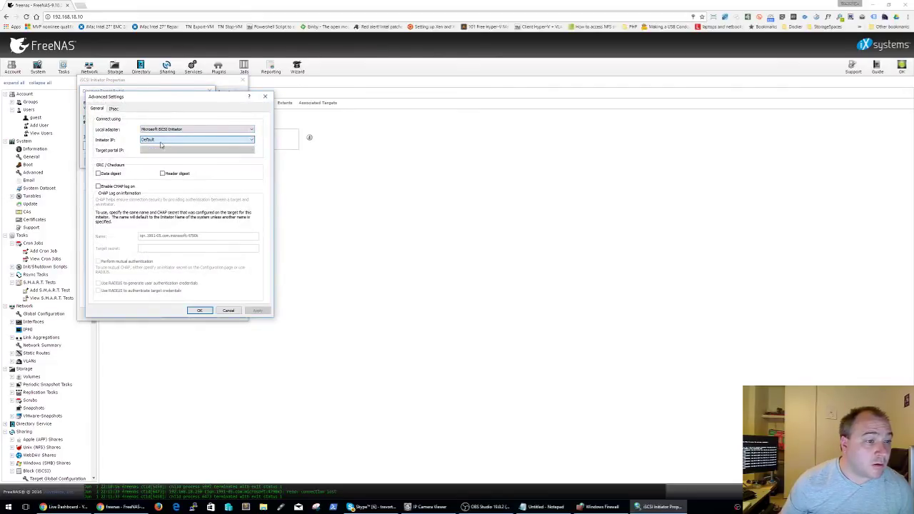
left_click(161, 141)
left_click(154, 149)
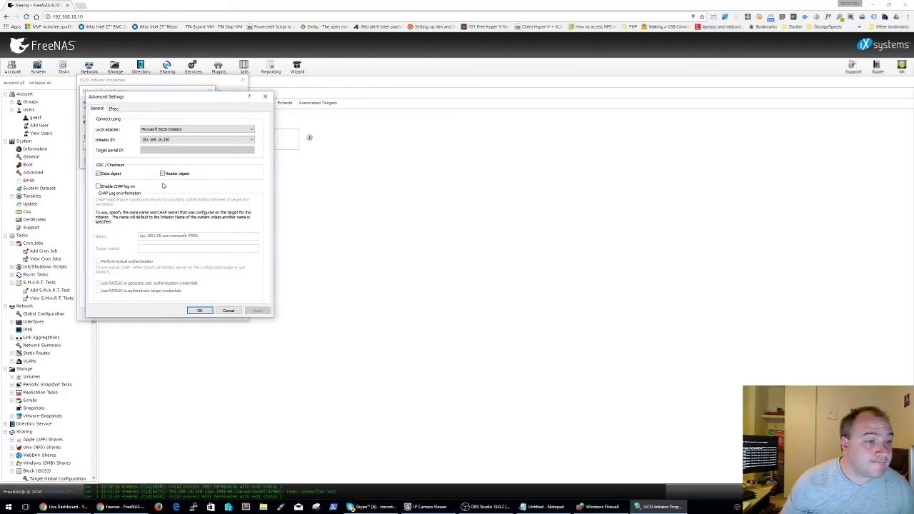
- Confirm the 192.168.18.10 portal settings and dismiss the initiator error
left_click(202, 312)
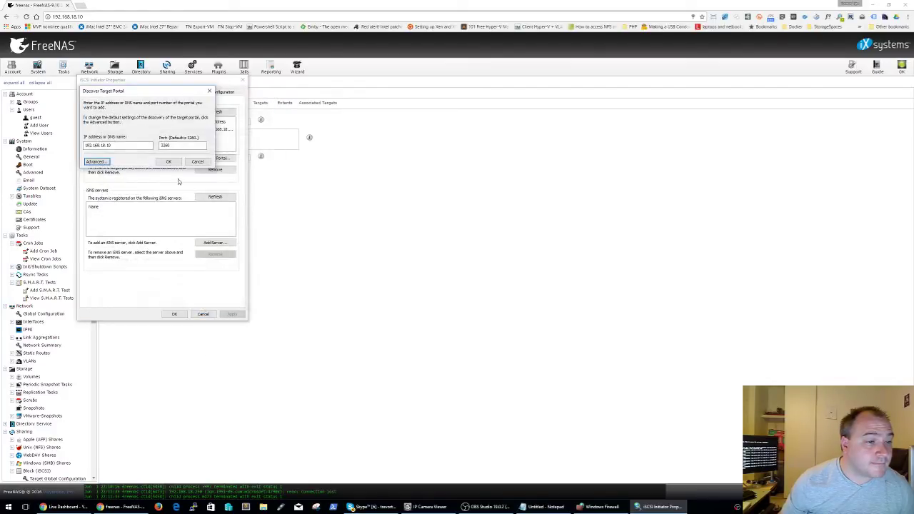
left_click(169, 161)
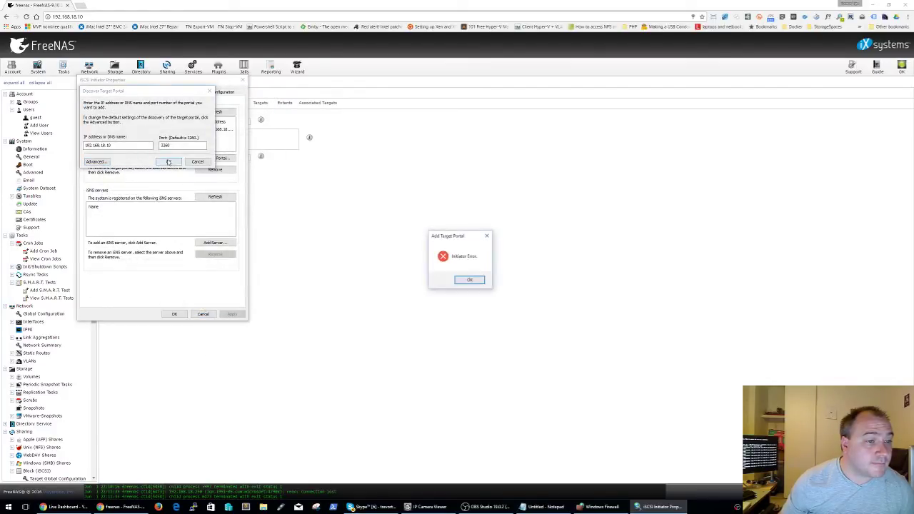
left_click(469, 280)
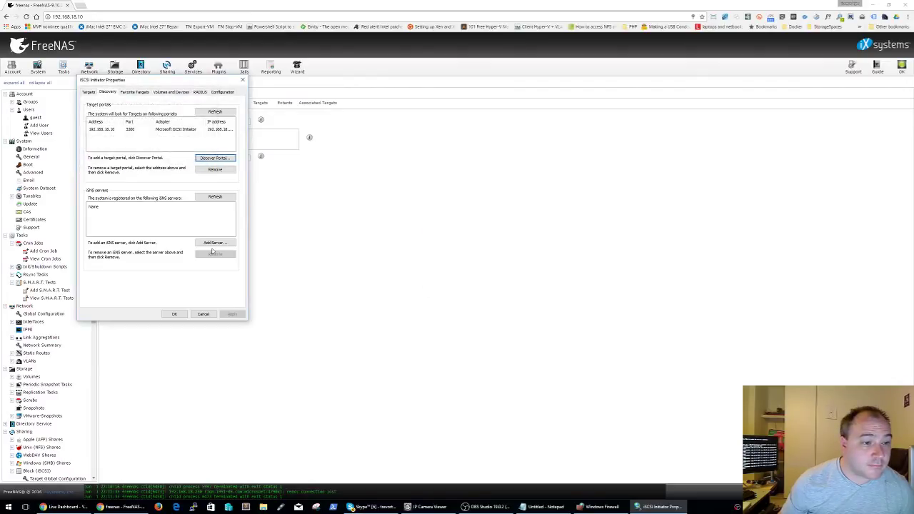
left_click(175, 315)
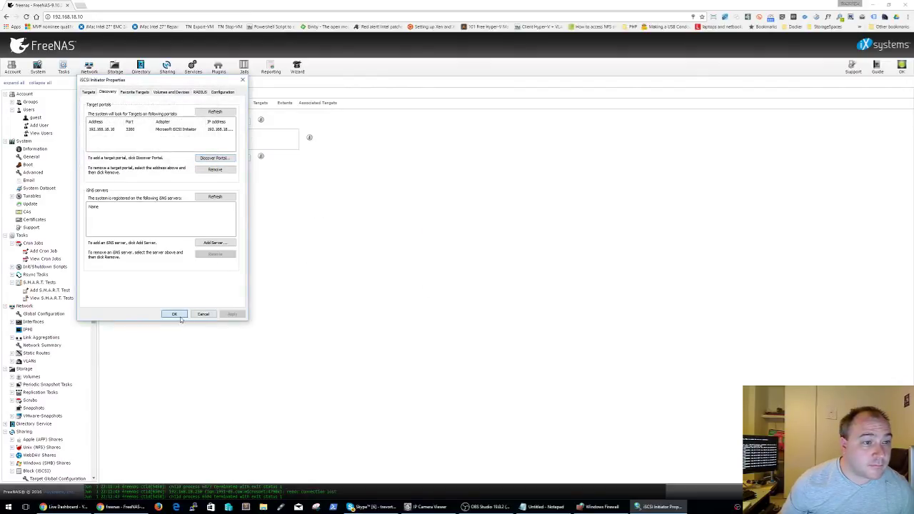
- Refresh the Targets list, which still shows no discovered targets
left_click(89, 92)
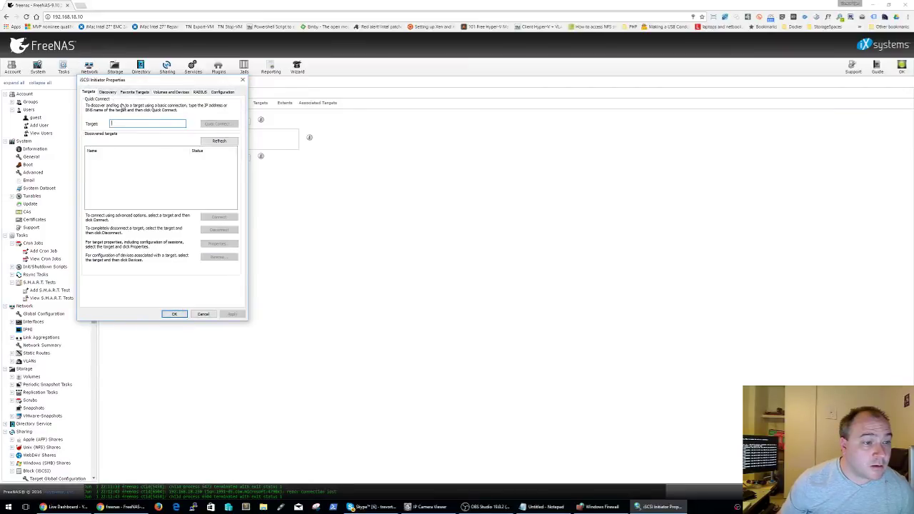
left_click(212, 142)
left_click(381, 183)
- Re-save initiator group 1 unchanged: ALL initiators, ALL networks, comment Home Network
left_click(195, 103)
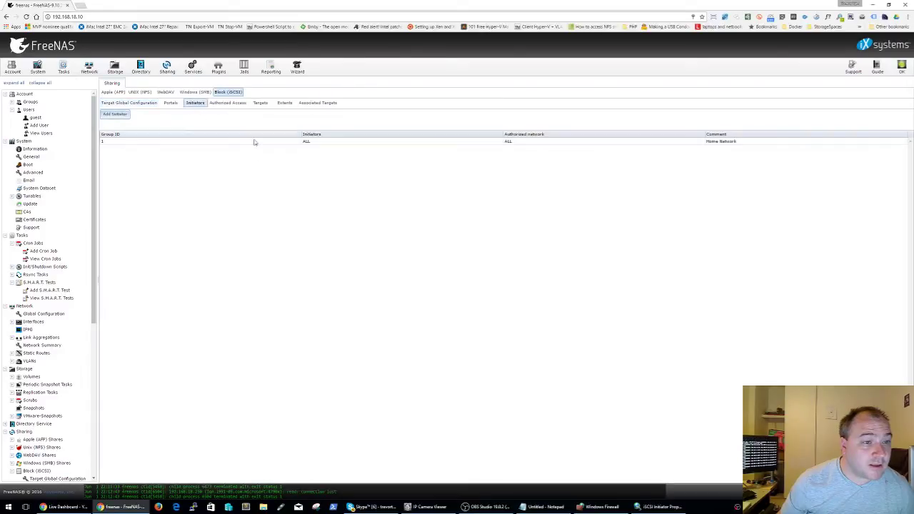
left_click(150, 142)
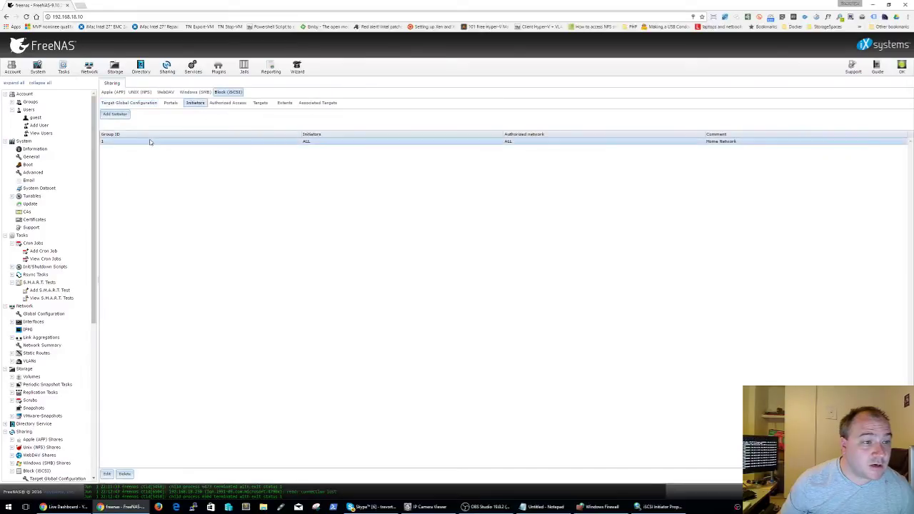
left_click(106, 474)
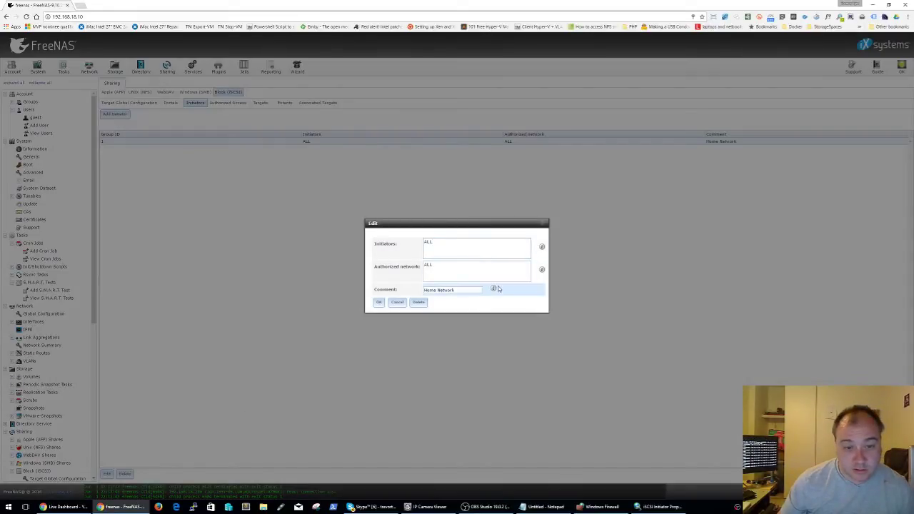
mouse_move(543, 248)
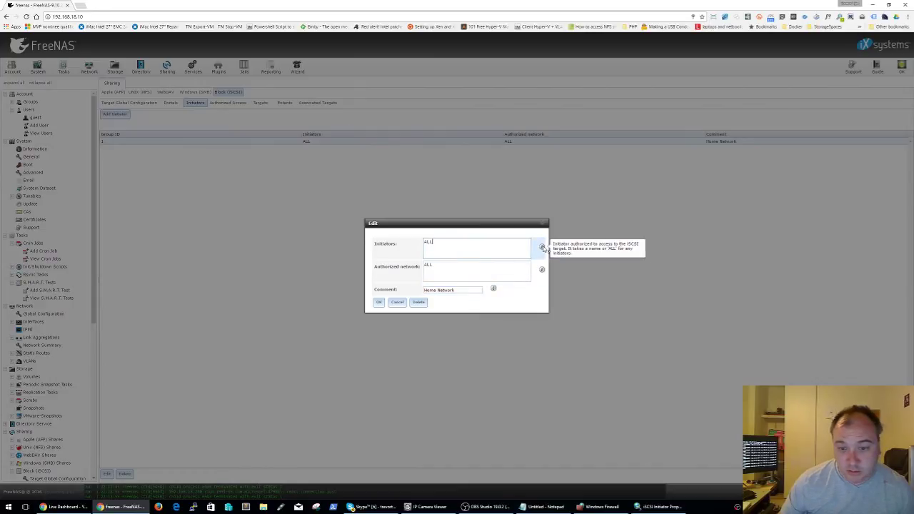
mouse_move(543, 272)
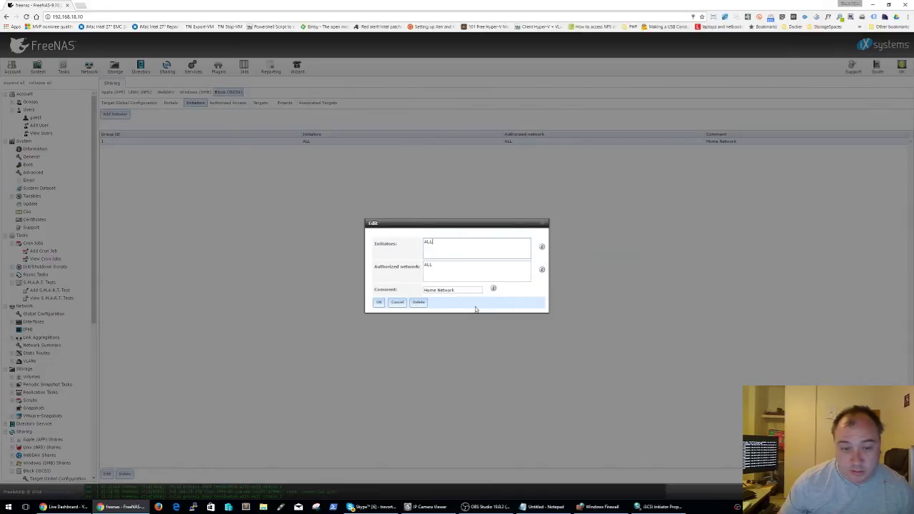
left_click(379, 302)
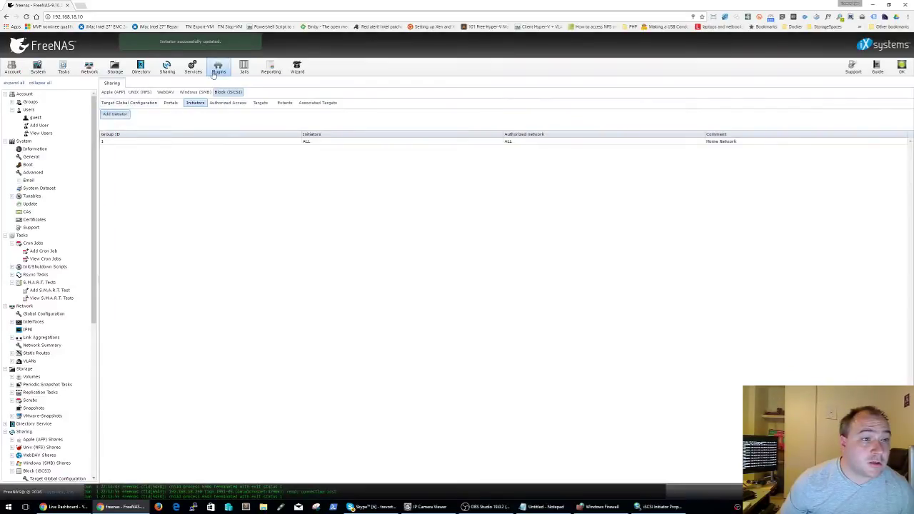
- Toggle the iSCSI service in Services and bring up its configuration
left_click(192, 68)
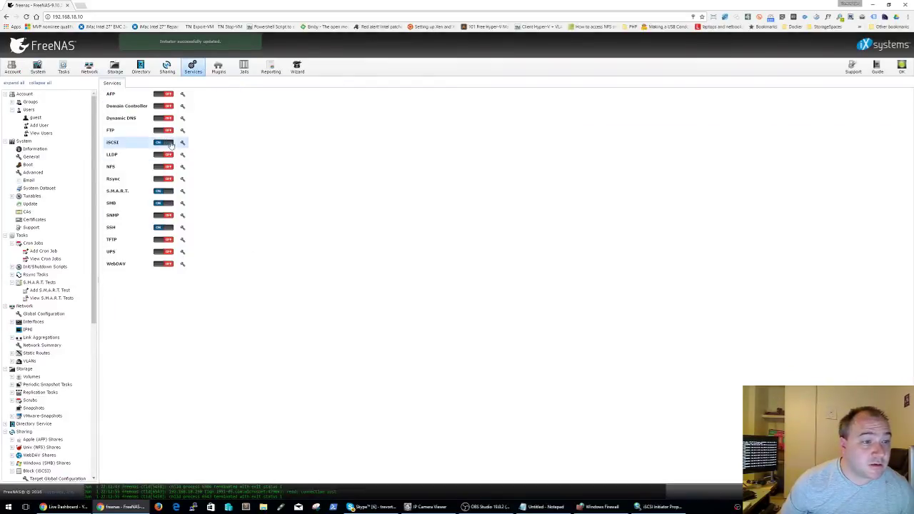
left_click(169, 144)
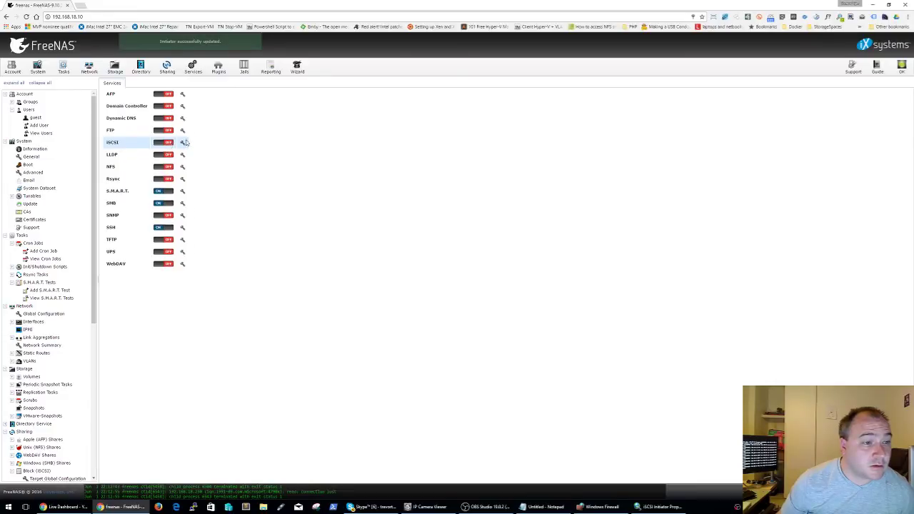
left_click(184, 143)
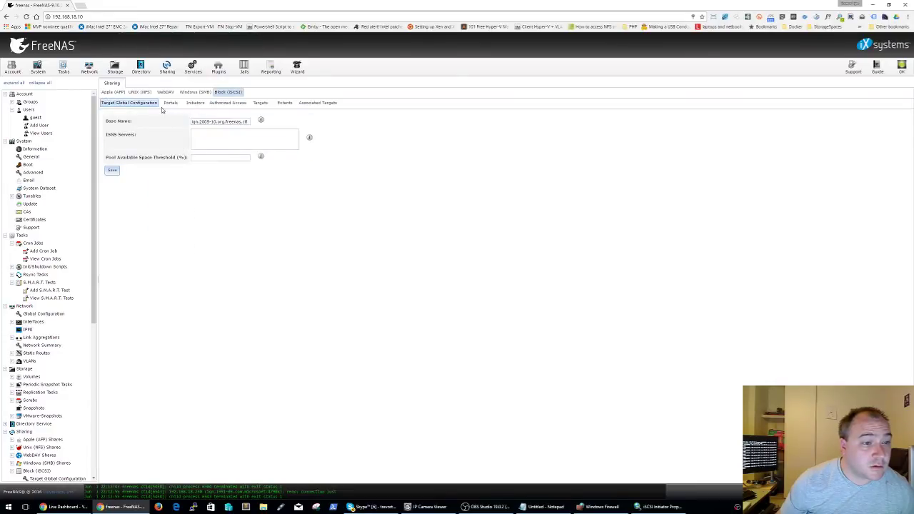
mouse_move(262, 122)
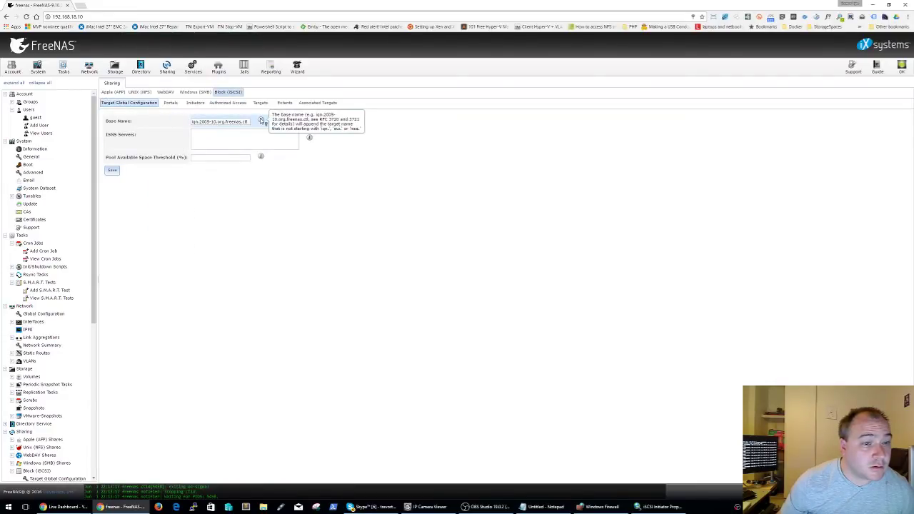
- Review Portals, Initiators, Authorized Access, Targets, Extents and Associated Targets (zvol at LUN 0)
left_click(175, 103)
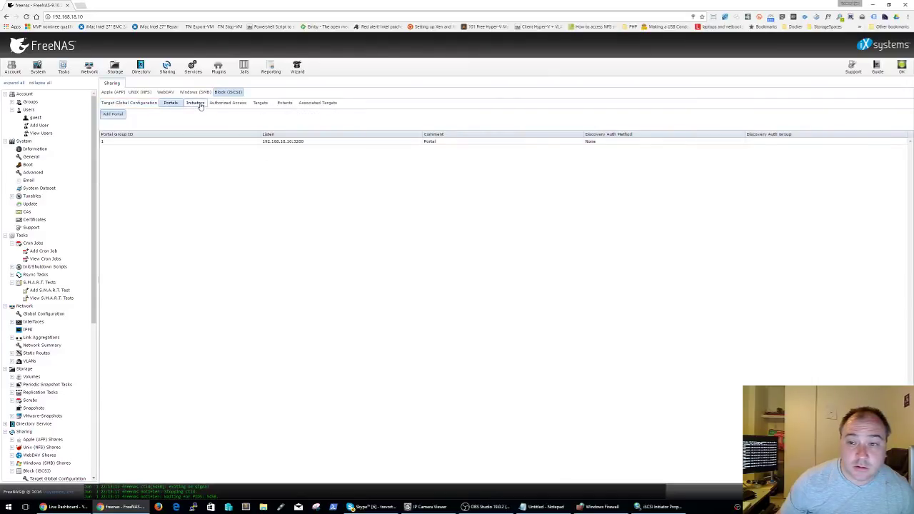
left_click(195, 104)
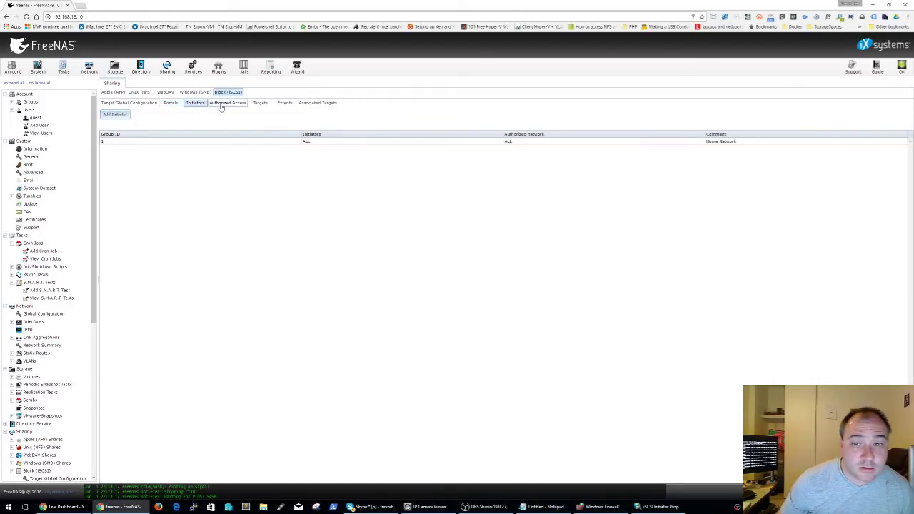
left_click(222, 104)
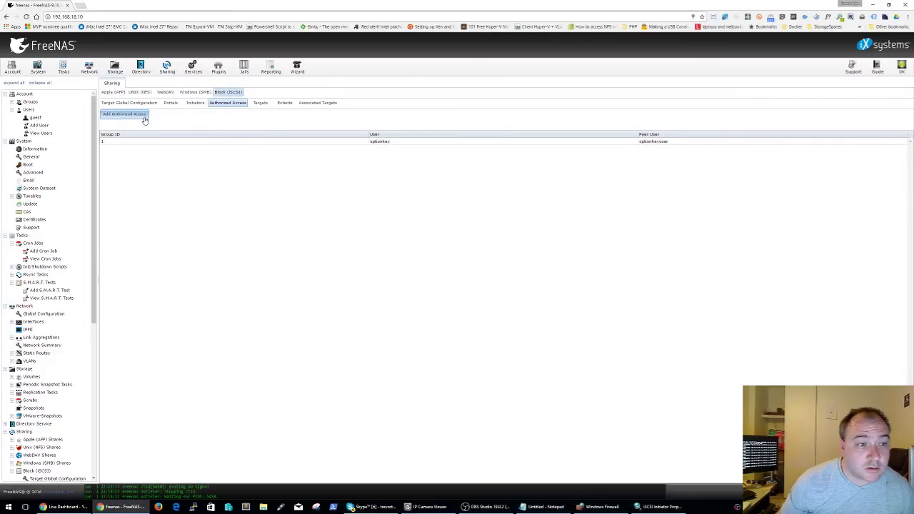
left_click(260, 104)
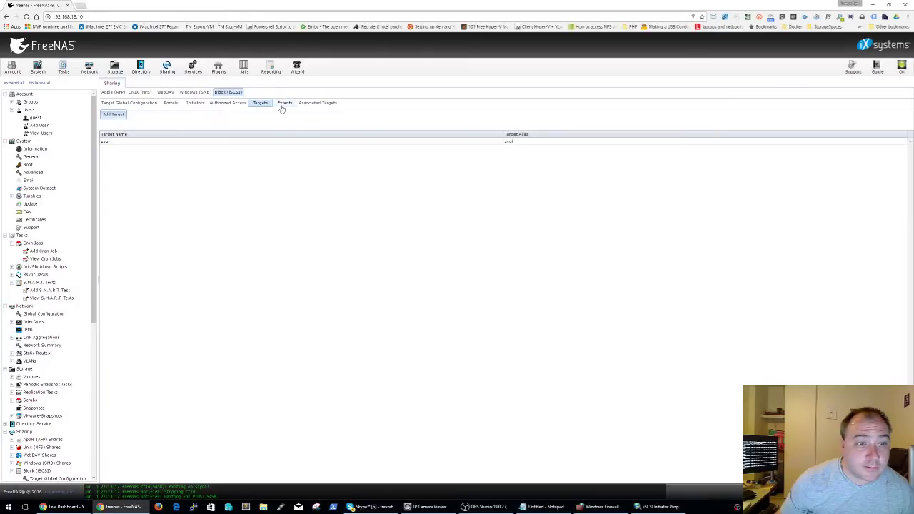
left_click(285, 105)
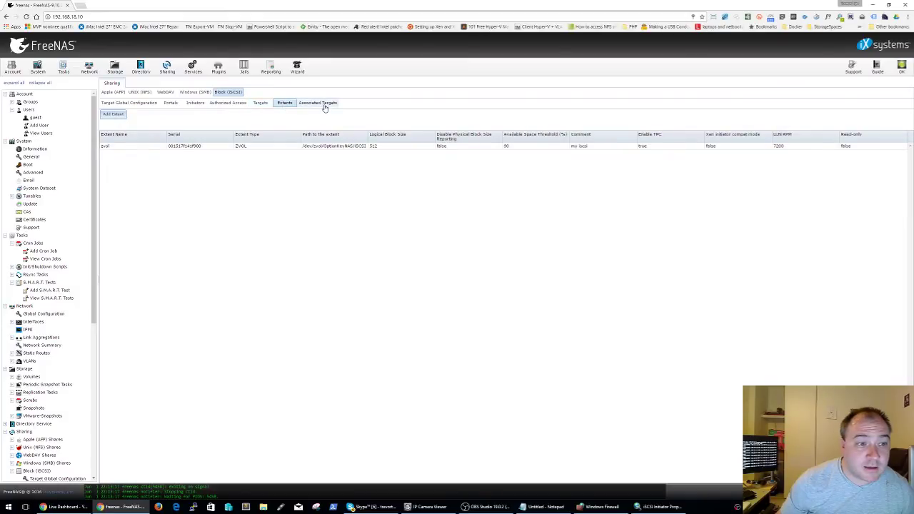
left_click(322, 103)
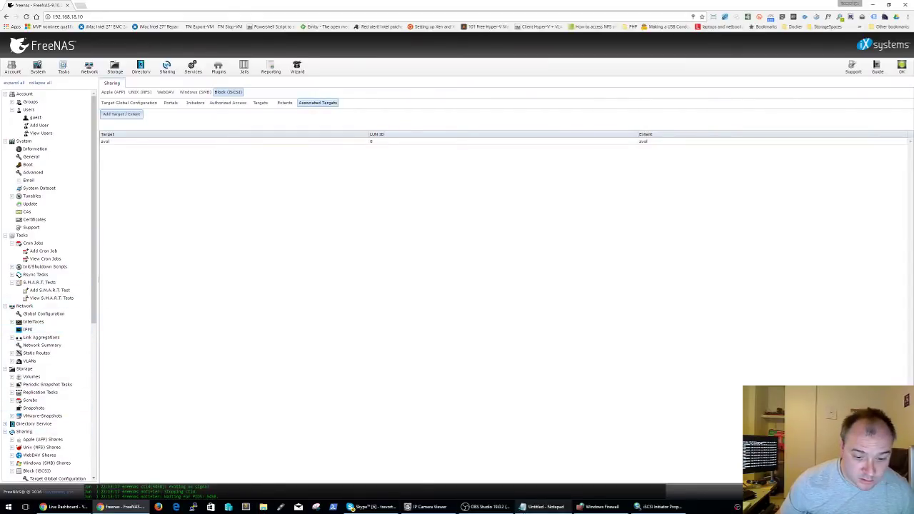
- Bring back the iSCSI Initiator and refresh its Discovery and Targets lists
left_click(668, 509)
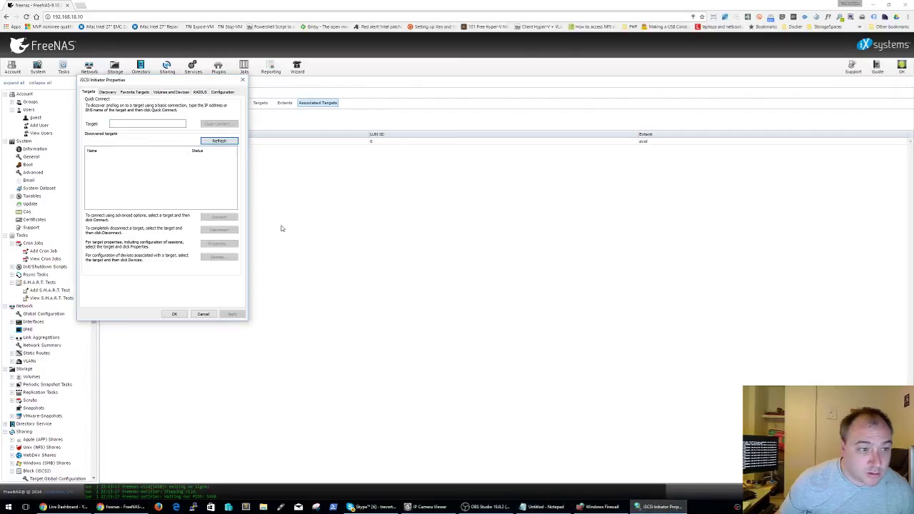
left_click(109, 93)
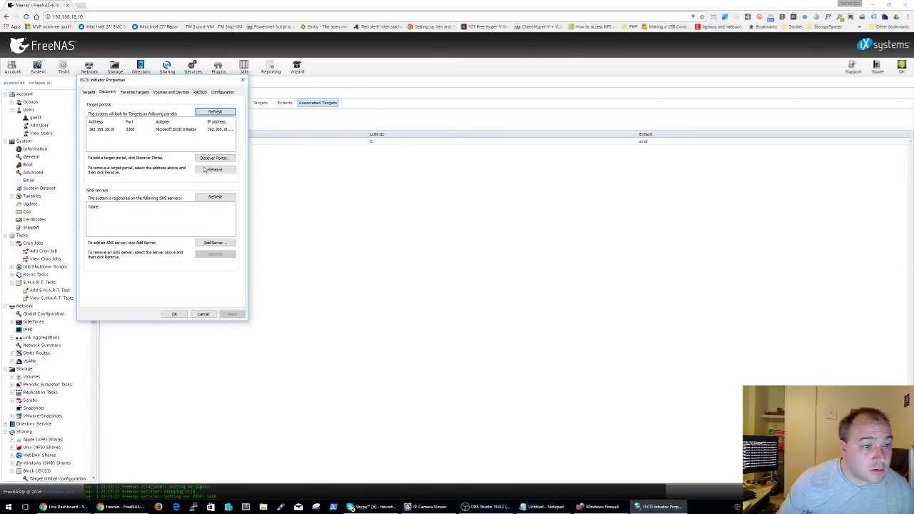
left_click(89, 92)
left_click(220, 140)
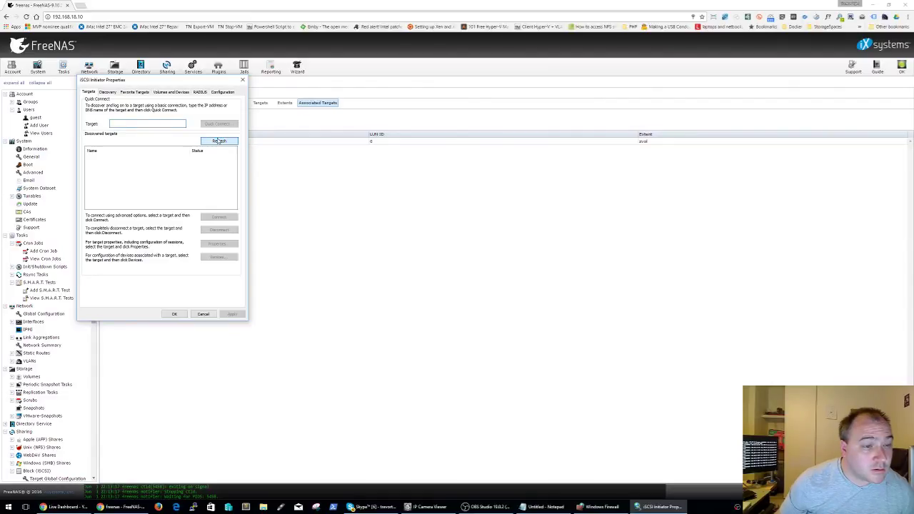
left_click(111, 93)
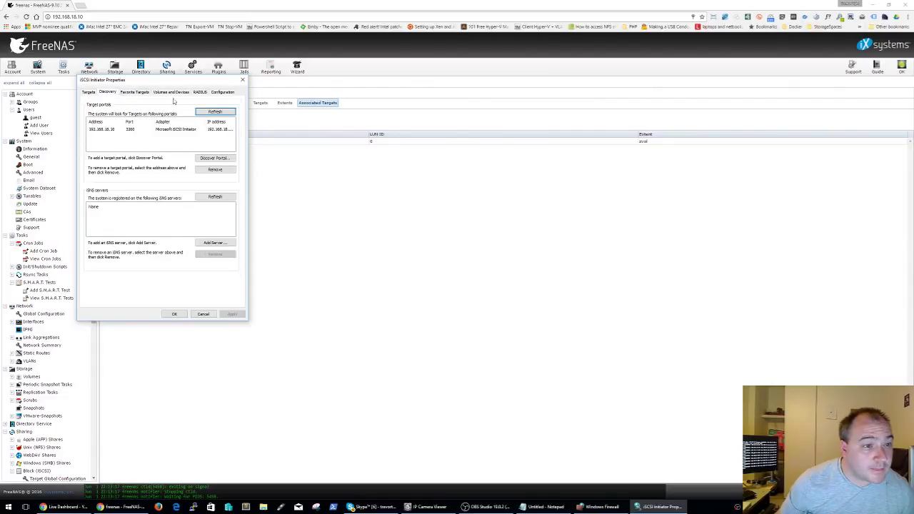
- Copy the initiator name on Configuration, close the CHAP secret window, and request a report
left_click(216, 94)
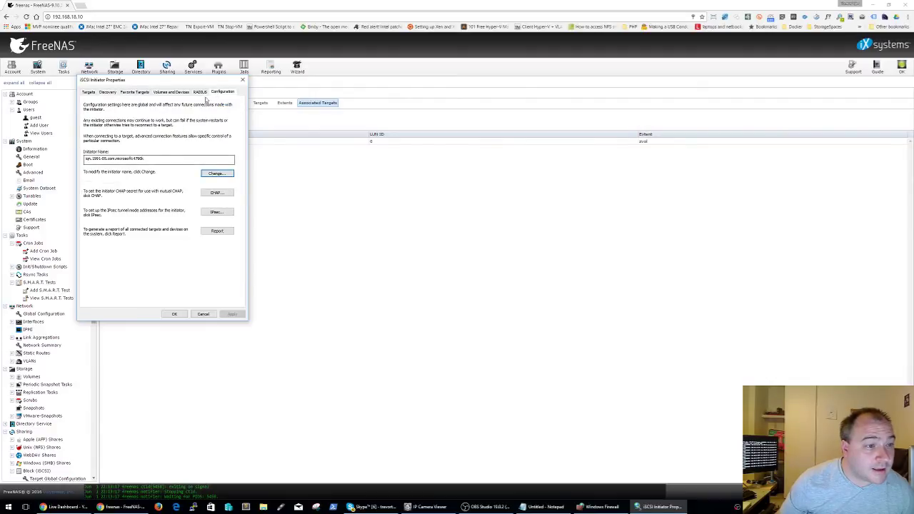
left_click_drag(171, 158, 83, 159)
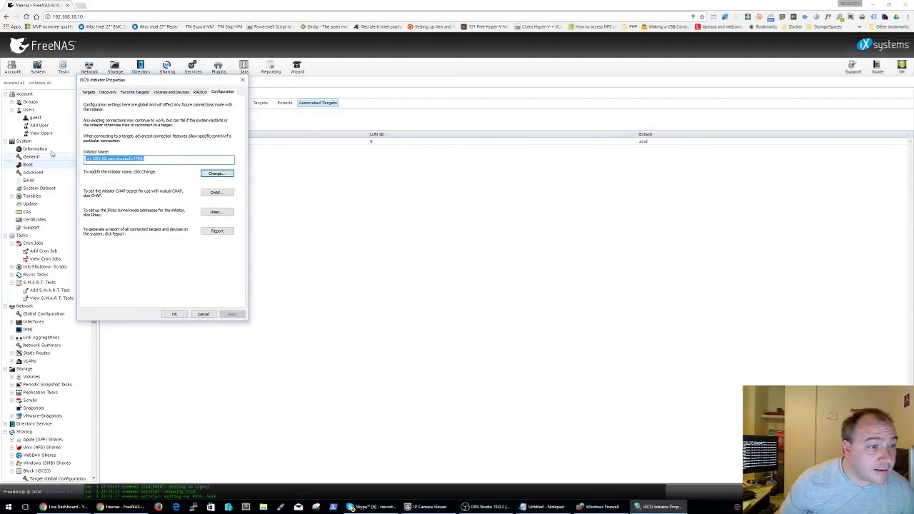
right_click(132, 160)
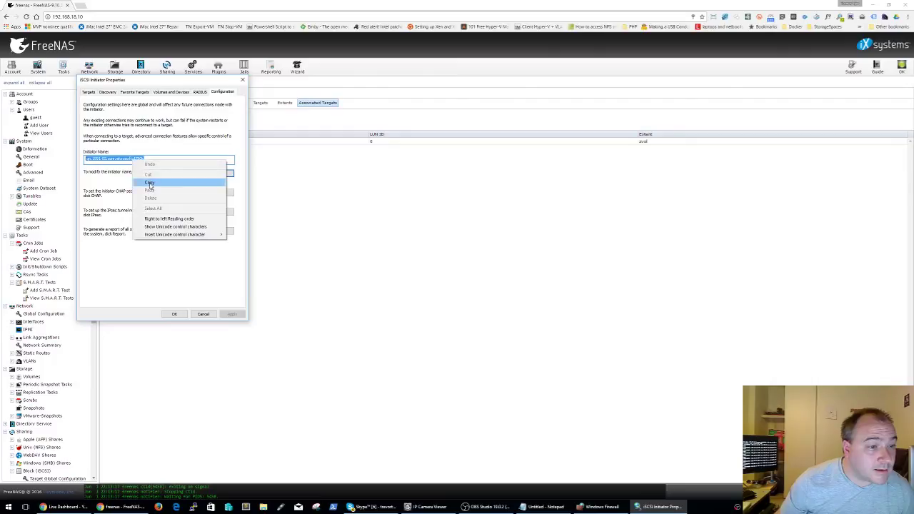
left_click(146, 183)
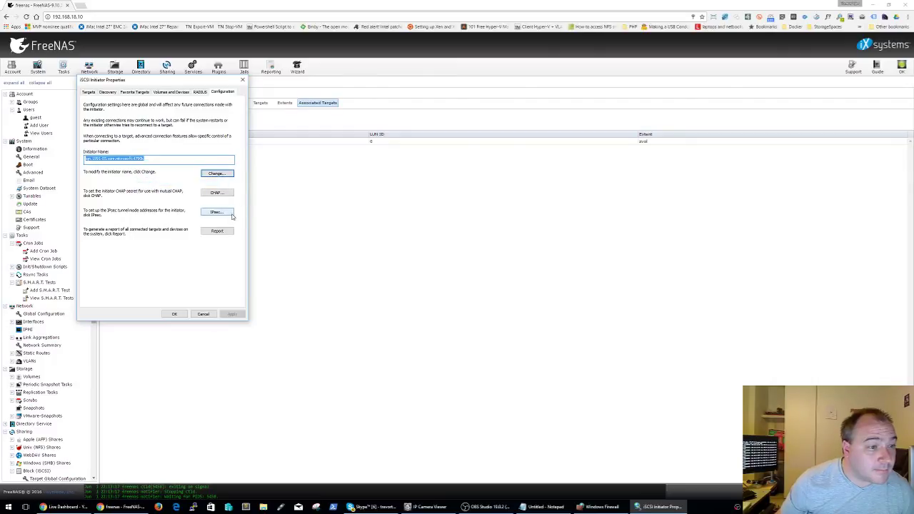
left_click(218, 194)
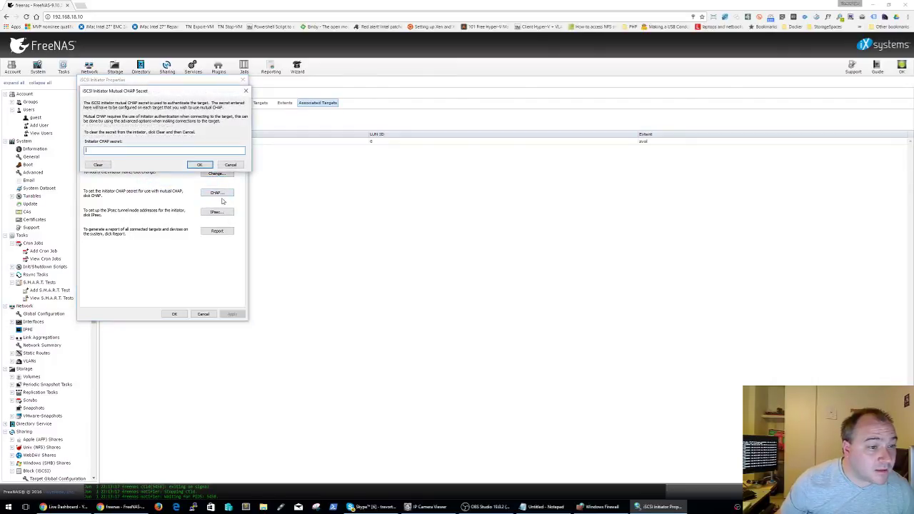
left_click(230, 165)
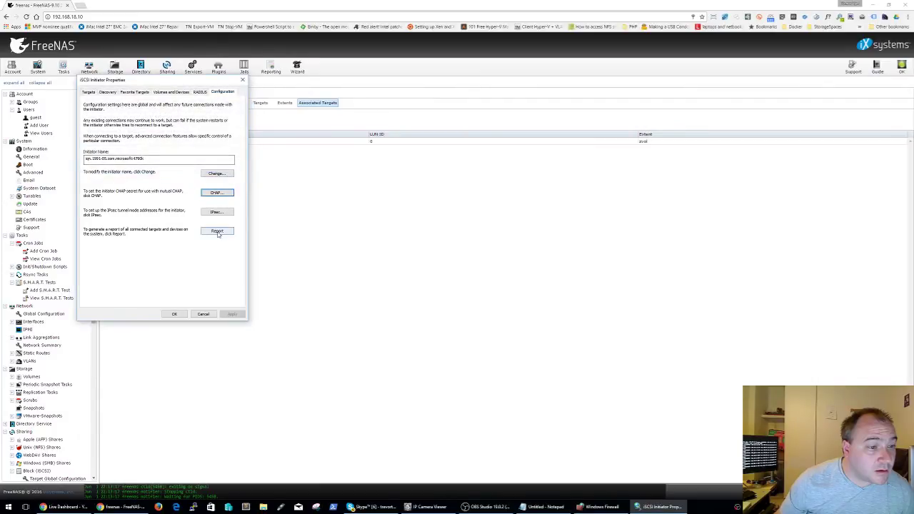
left_click(218, 232)
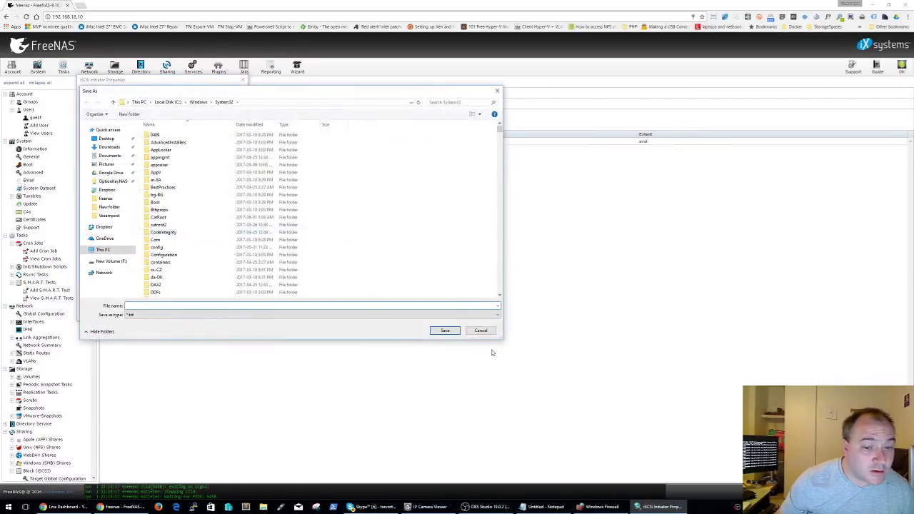
- Cancel saving the report and browse the RADIUS, Volumes and Devices, and Favorite Targets tabs
left_click(475, 326)
left_click(200, 92)
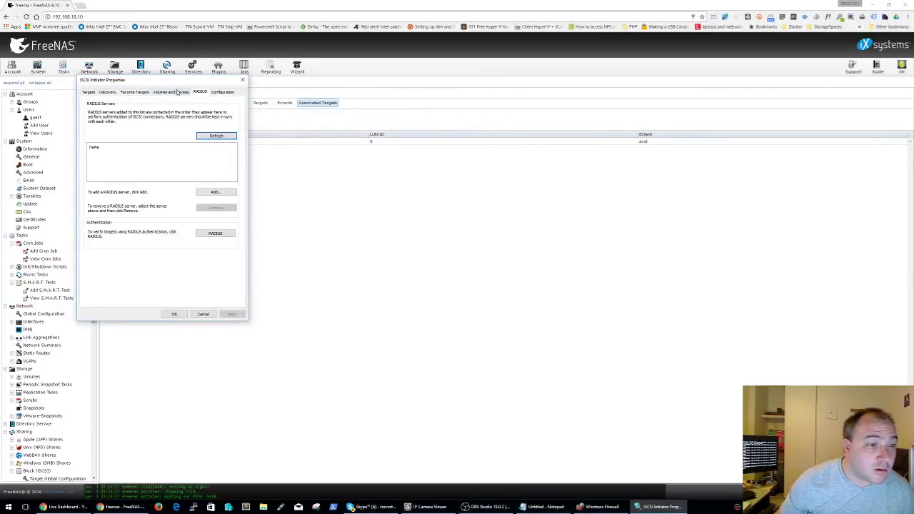
left_click(177, 93)
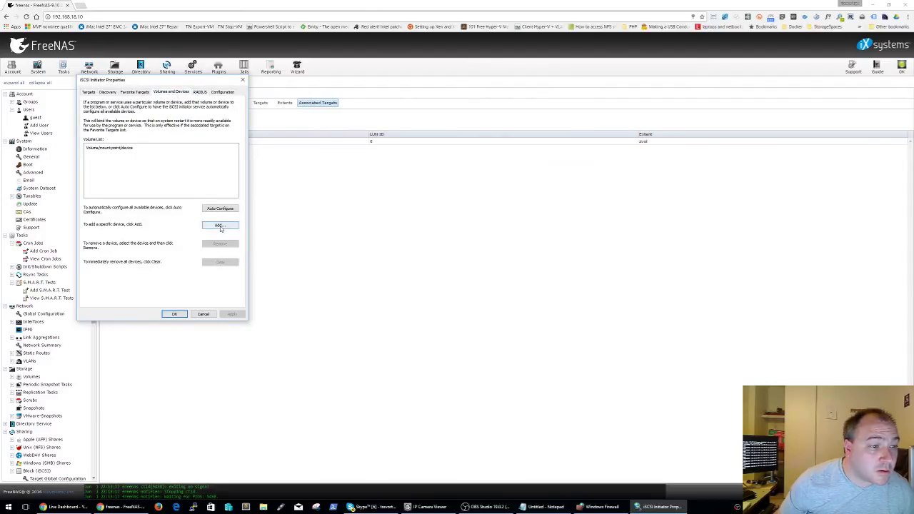
left_click(136, 93)
- Refresh the 192.168.18.10 portal and the Targets list, then close the properties window
left_click(109, 93)
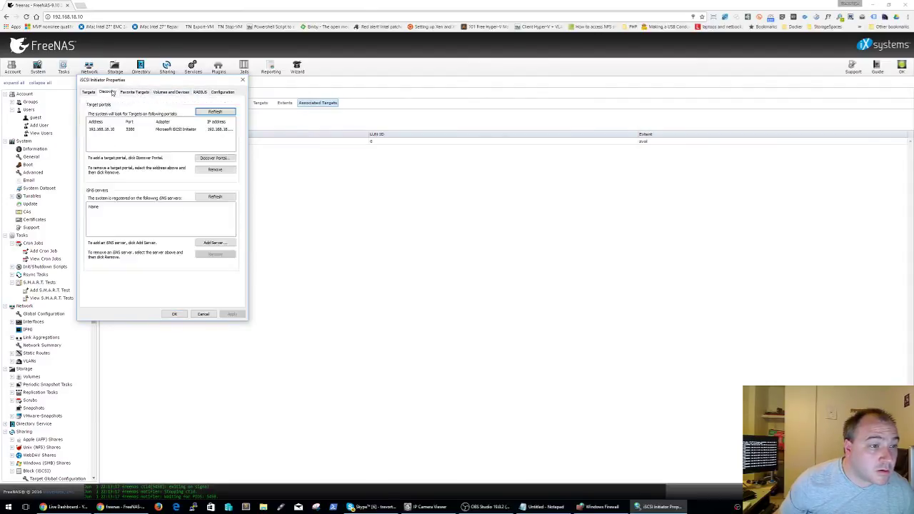
left_click(184, 129)
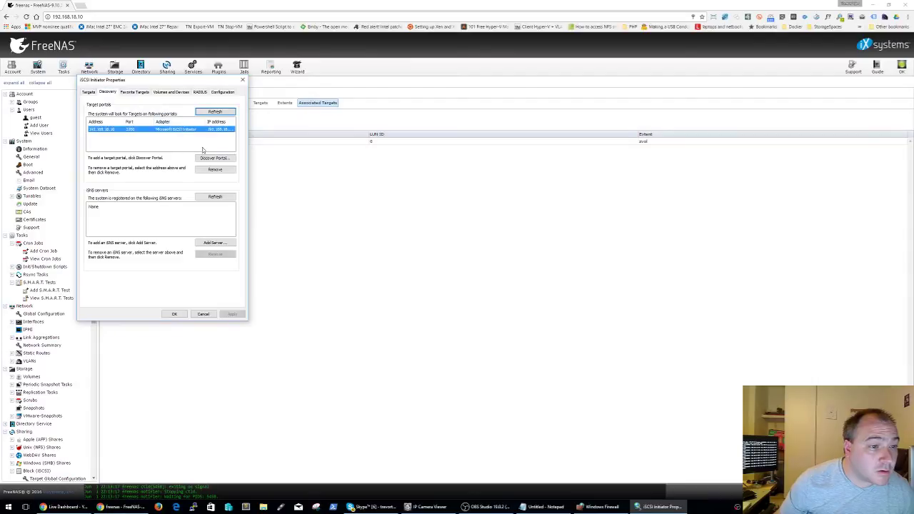
left_click(209, 114)
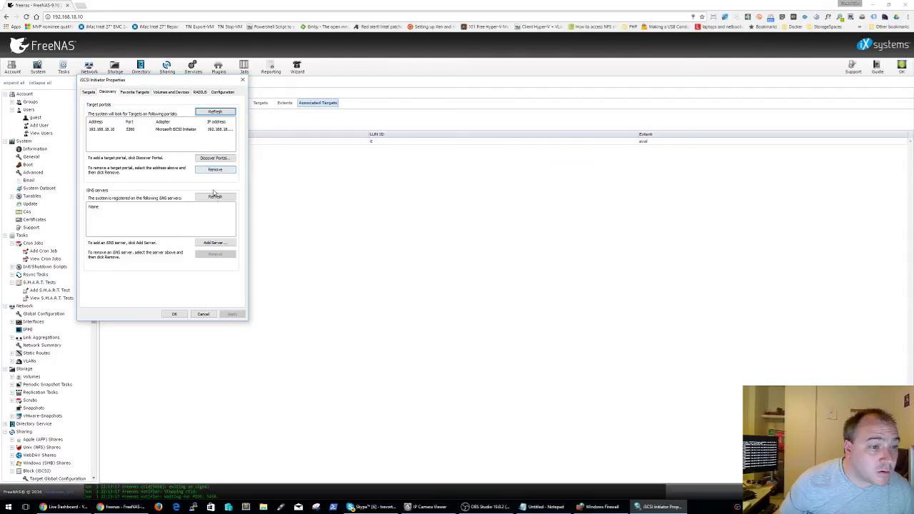
left_click(88, 92)
left_click(218, 142)
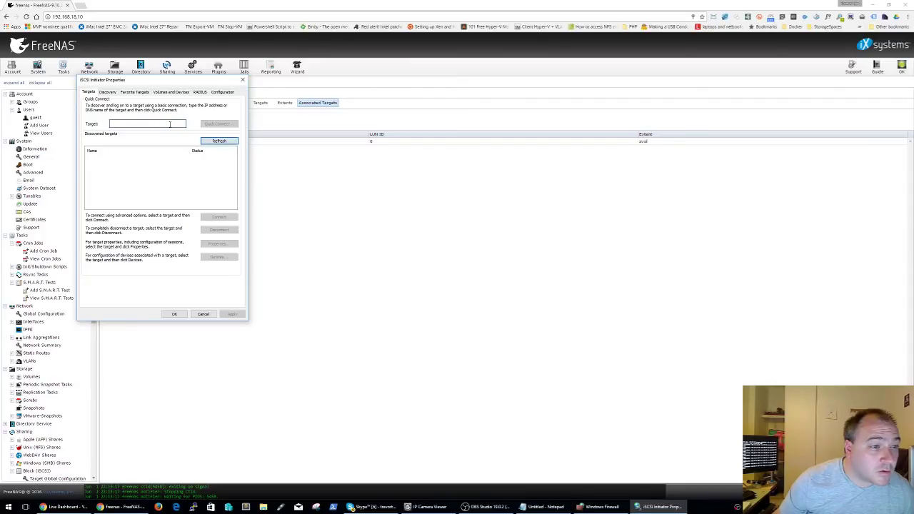
left_click(209, 184)
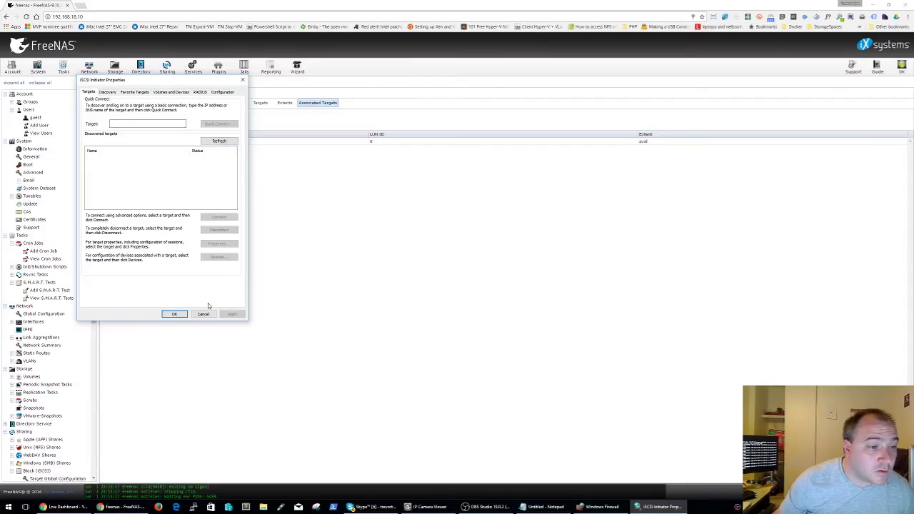
left_click(175, 314)
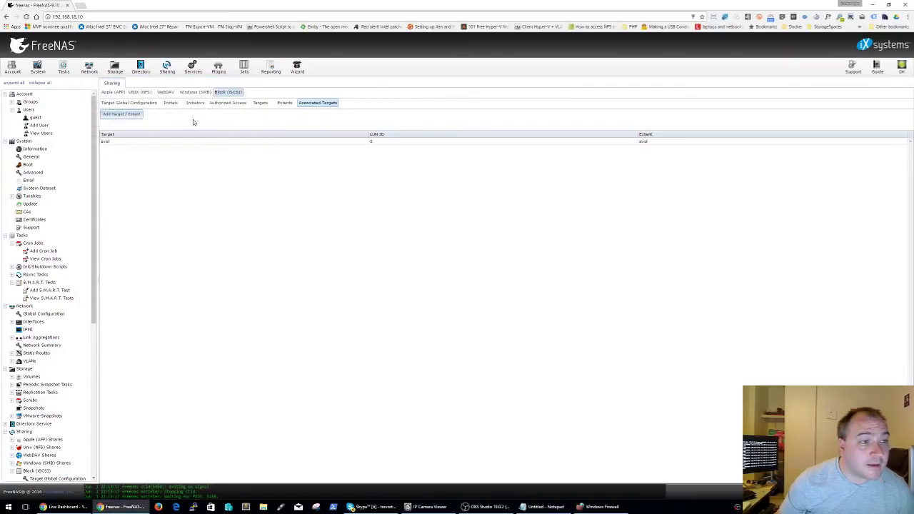
- Select initiator group 1, then start and cancel adding a new initiator group
left_click(194, 103)
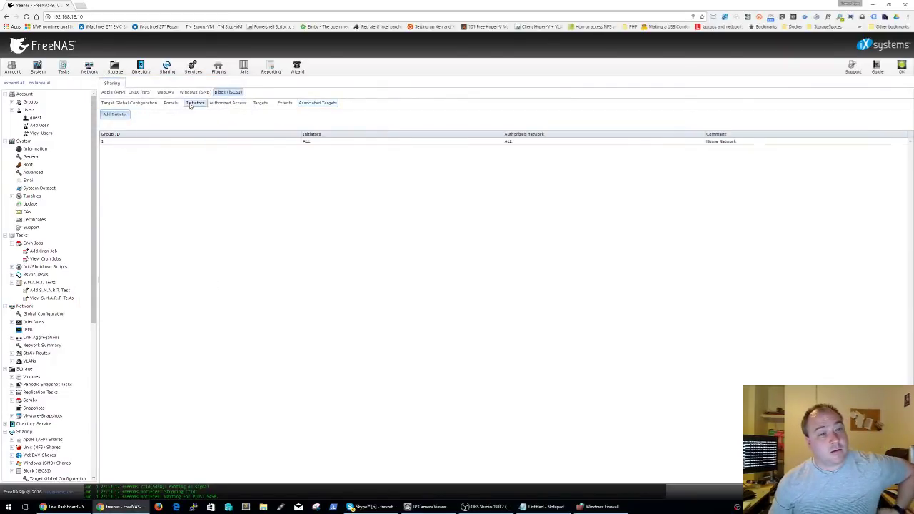
left_click(170, 140)
left_click(115, 115)
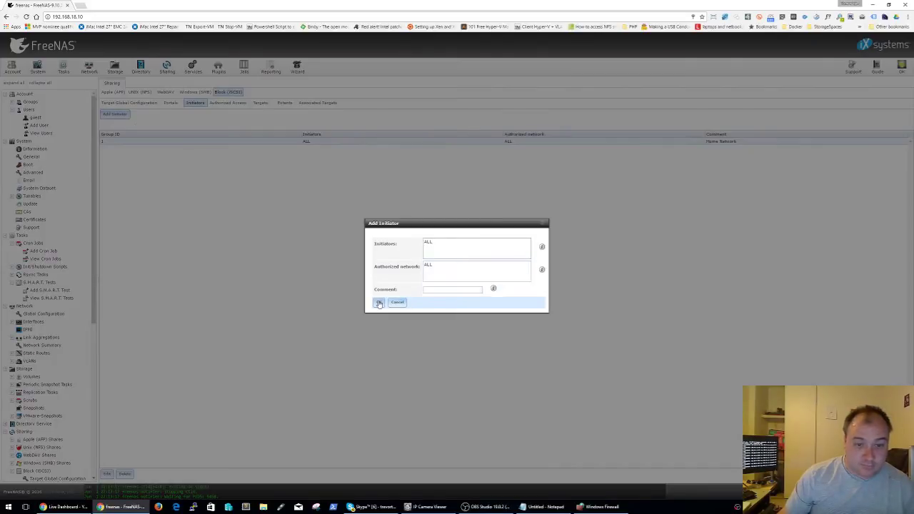
left_click(398, 303)
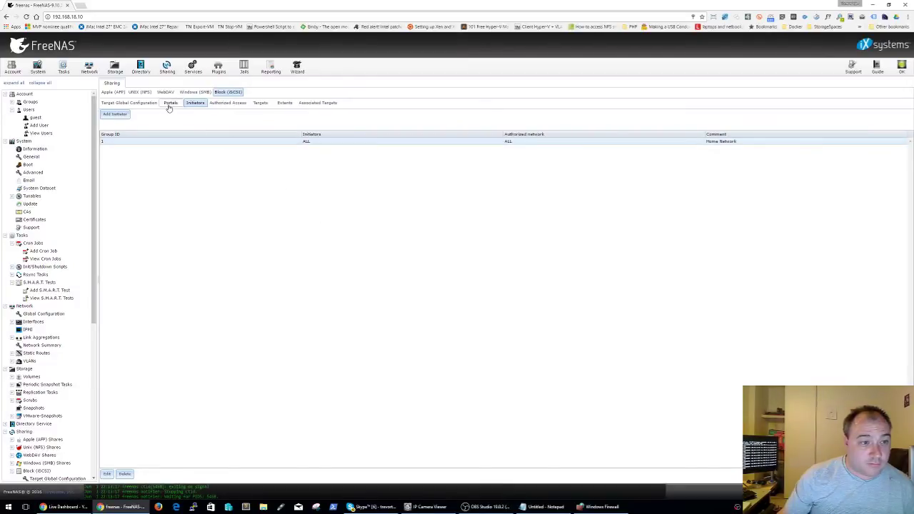
- Give portal 1 Discovery Auth Group 1, keeping auth method None, and save
left_click(170, 103)
left_click(227, 142)
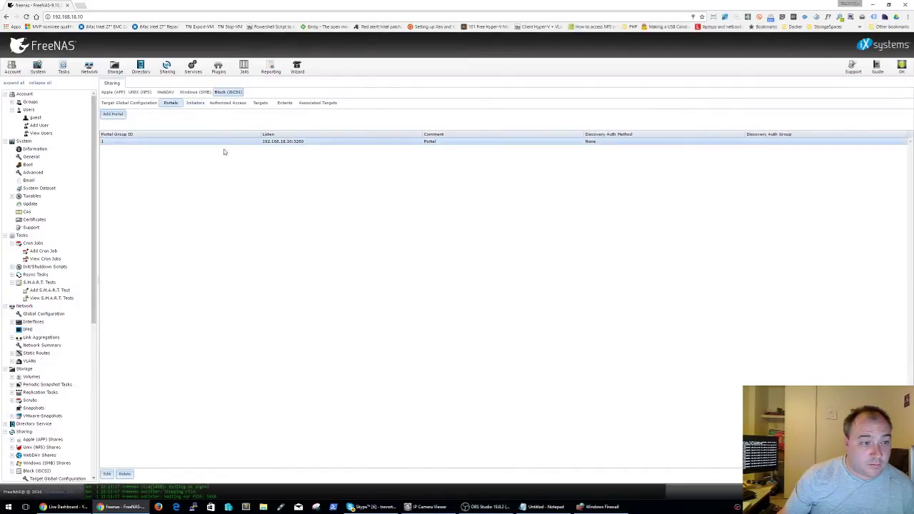
left_click(106, 473)
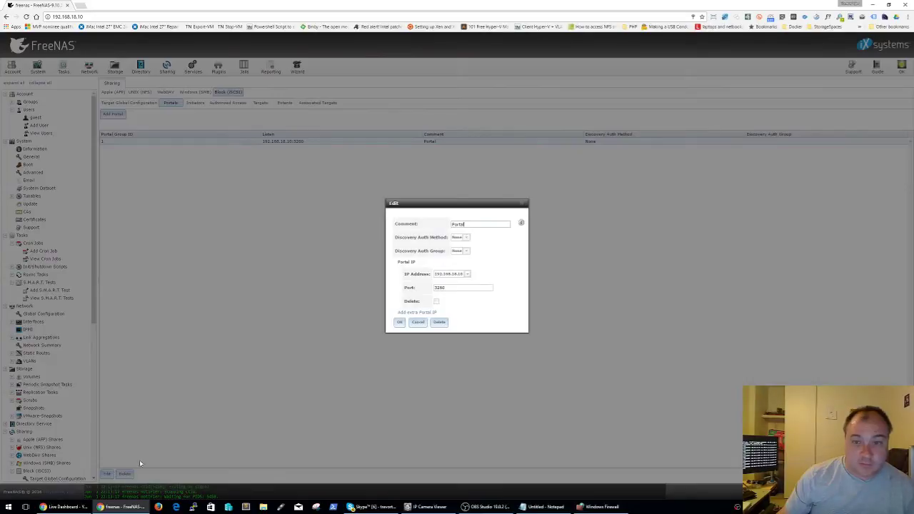
left_click(466, 240)
left_click(464, 240)
left_click(466, 251)
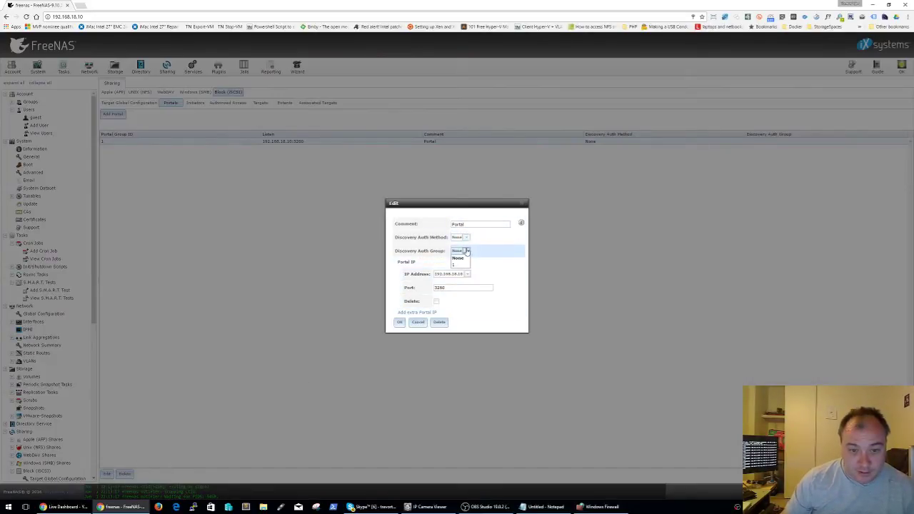
left_click(464, 265)
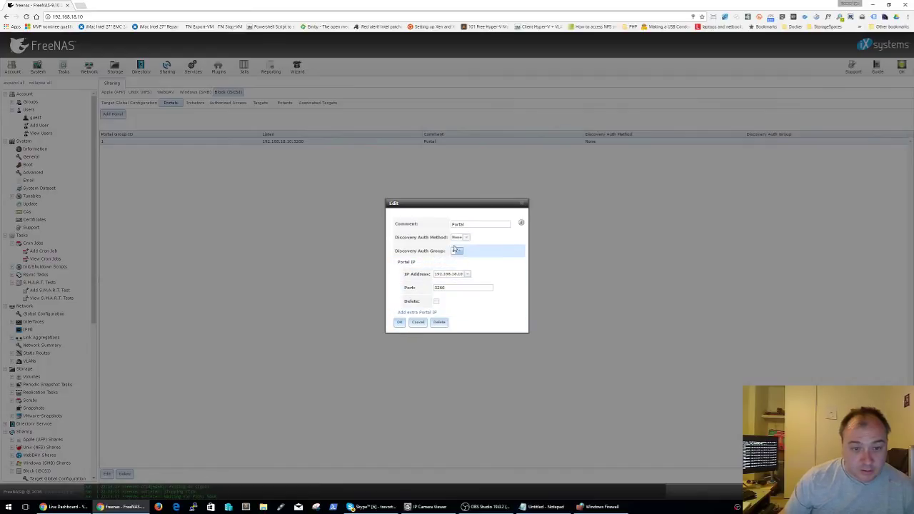
left_click(400, 322)
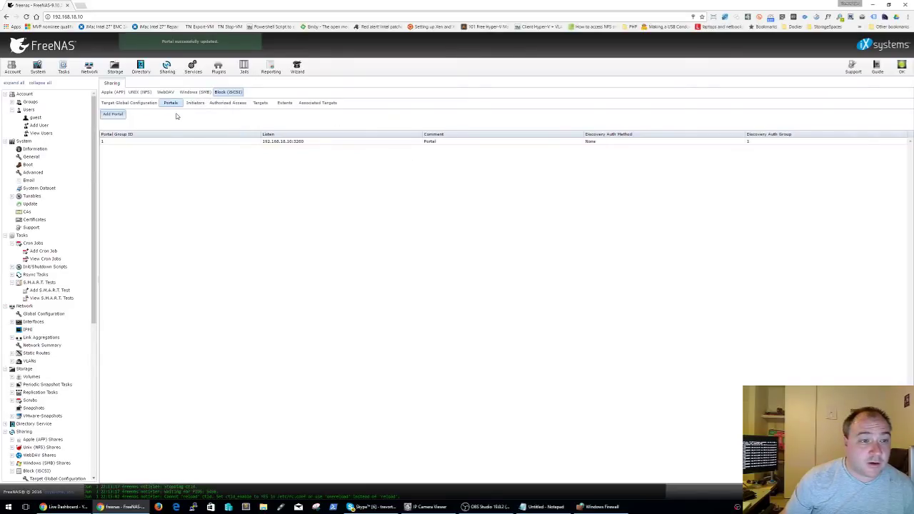
left_click(195, 103)
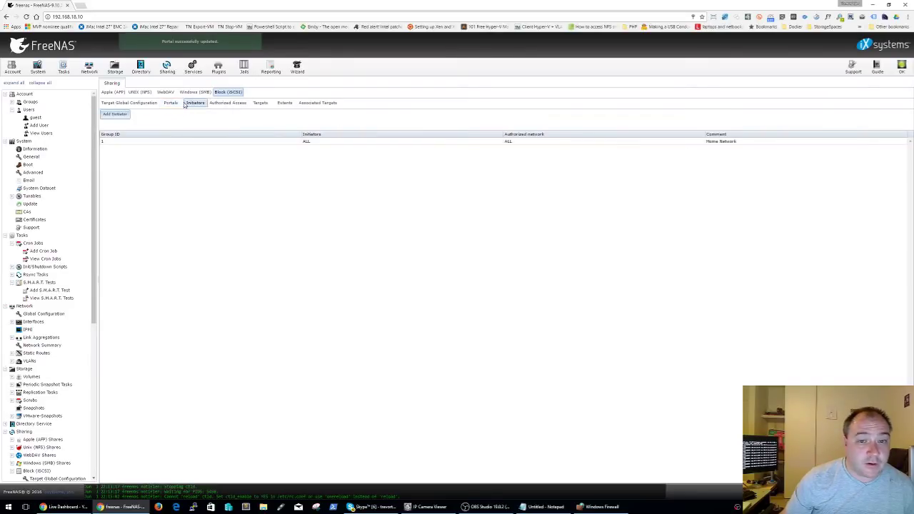
- Re-save authorized access entry 1 without changes
left_click(233, 105)
left_click(115, 141)
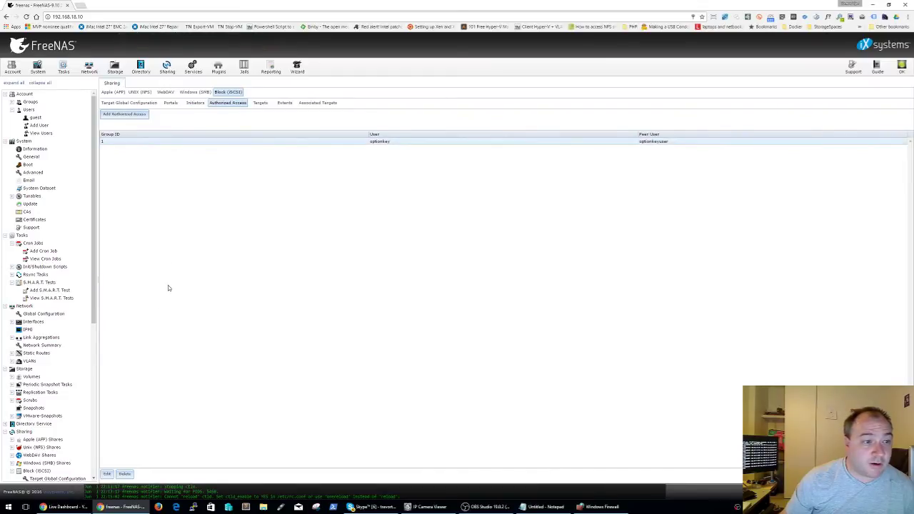
left_click(107, 474)
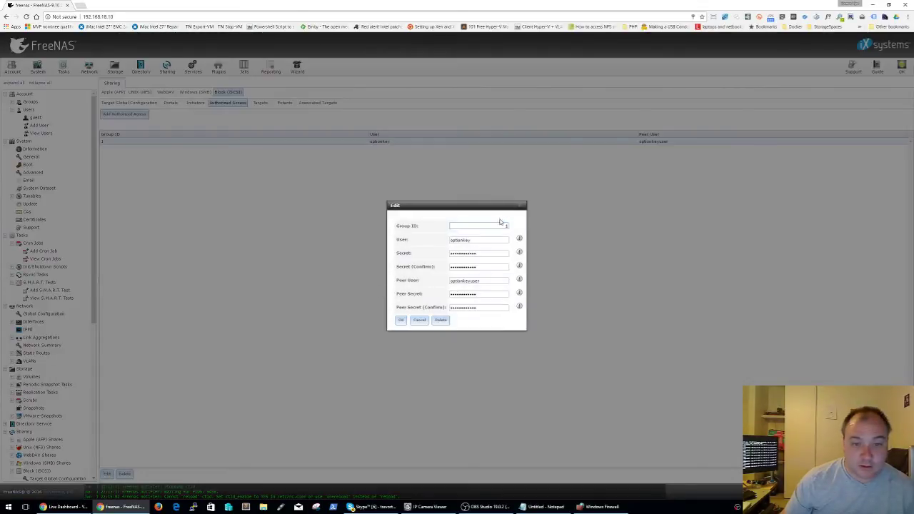
left_click(401, 320)
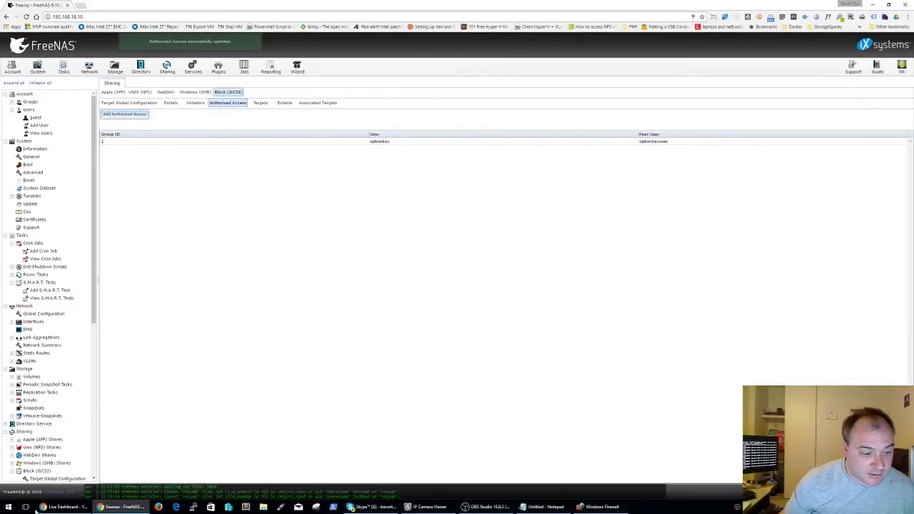
left_click(7, 507)
- Launch iSCSI Initiator via the 'is' Start search and refresh its discovered targets
type("is")
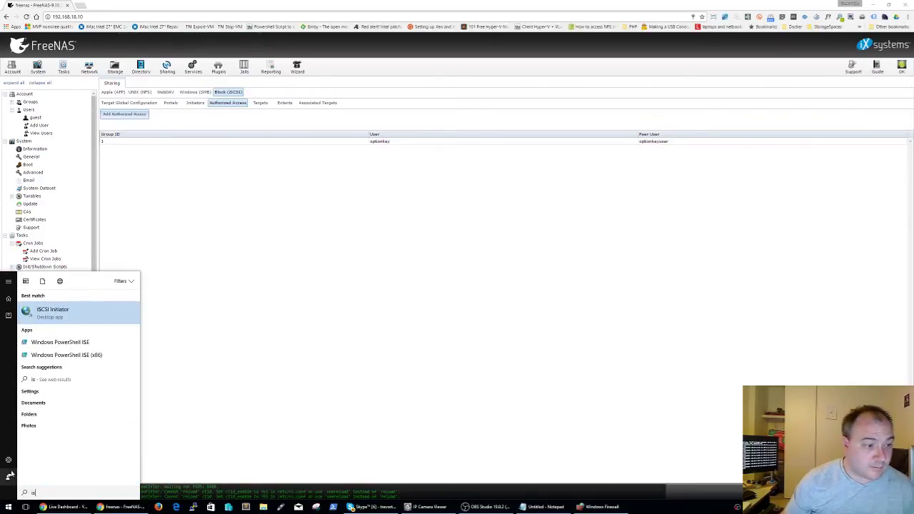
left_click(102, 321)
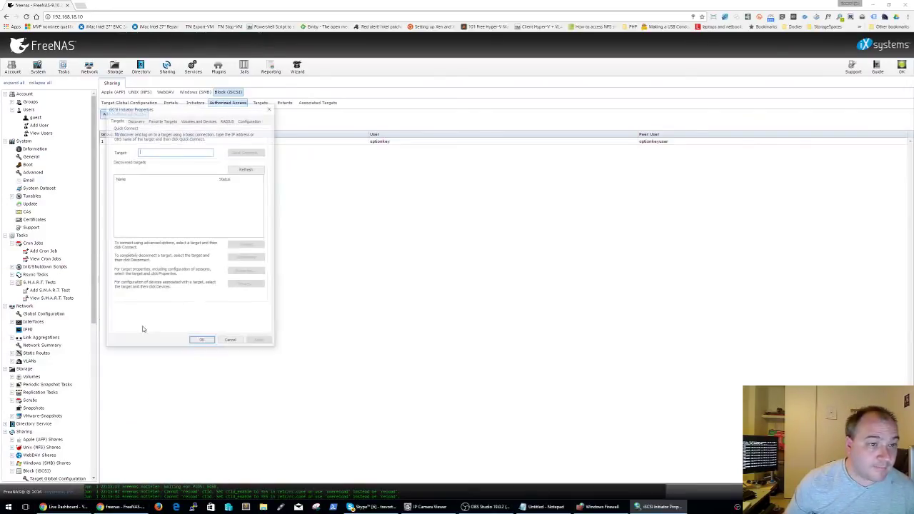
left_click(136, 120)
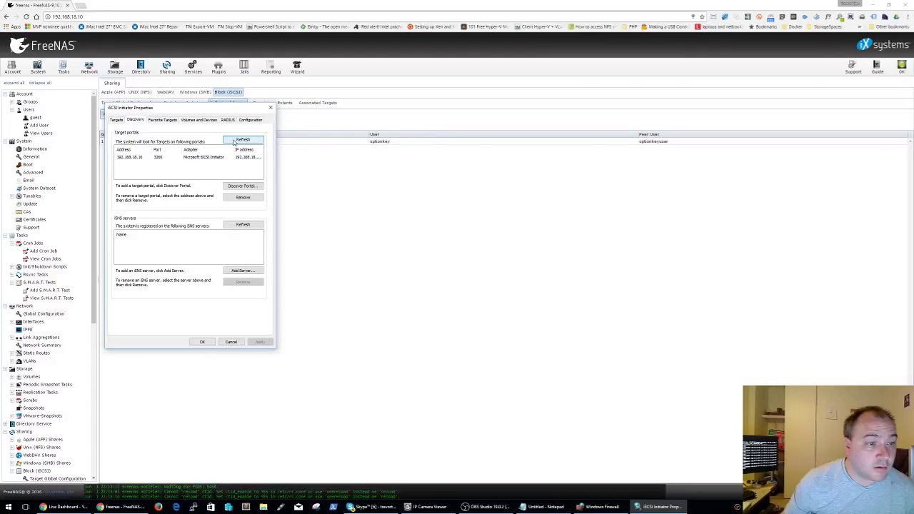
left_click(118, 120)
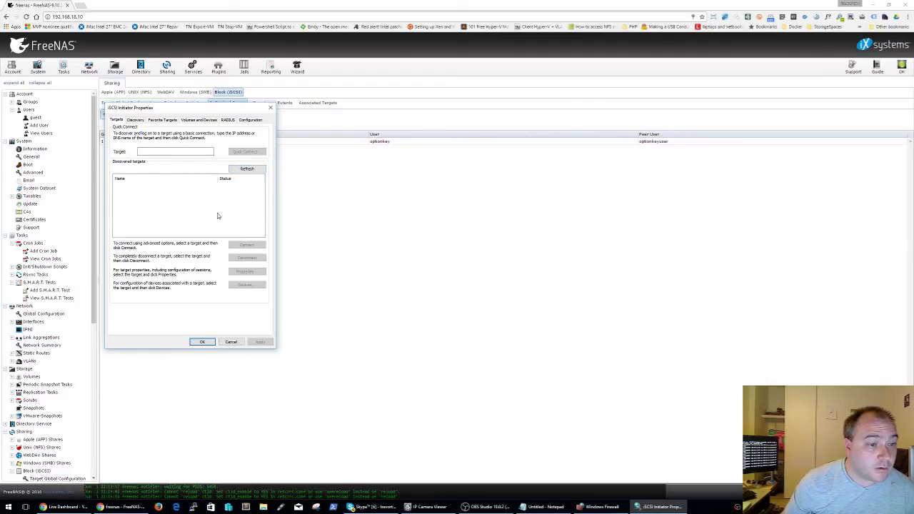
left_click(245, 168)
- Quick Connect to 192.168.18.10, dismiss the failed result, and move the window aside
left_click(153, 149)
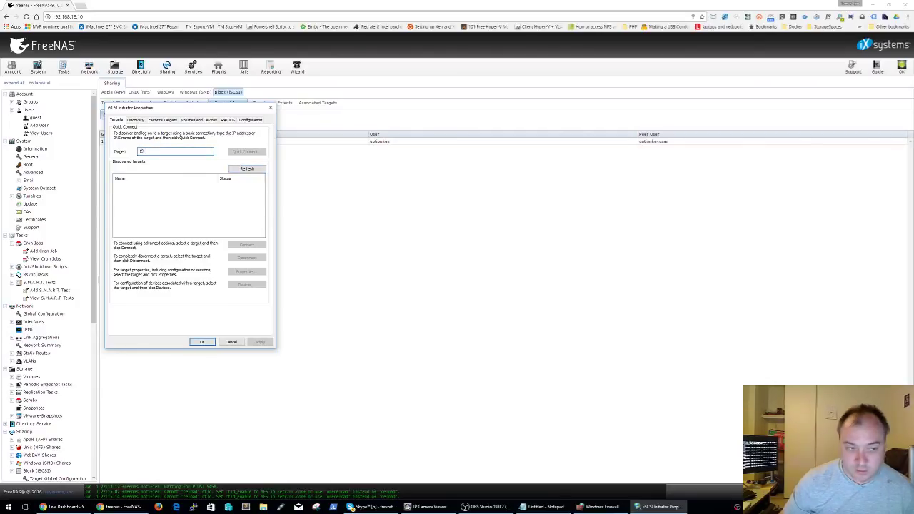
type("192.168.18")
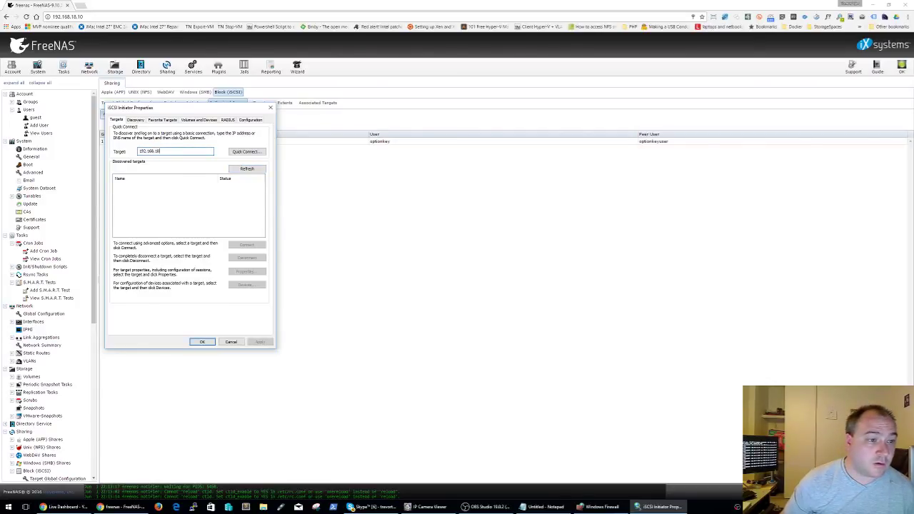
type(".10")
left_click(249, 151)
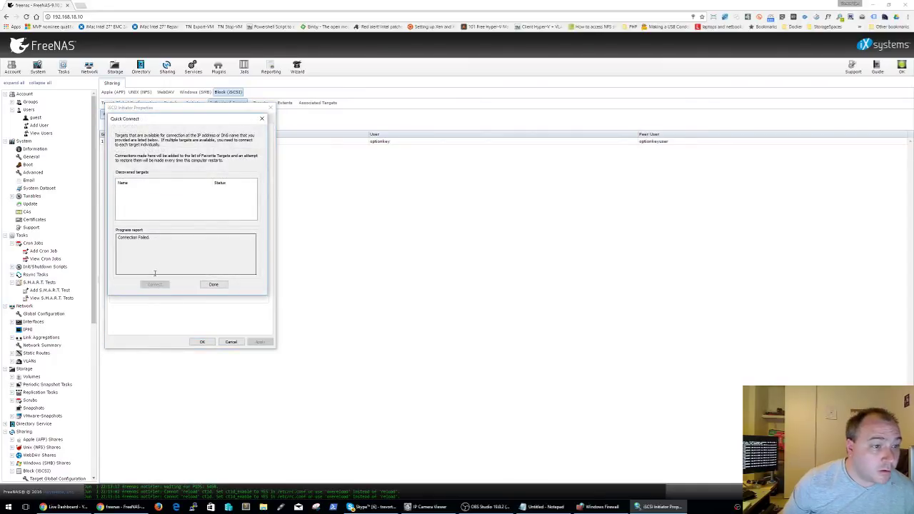
left_click(214, 286)
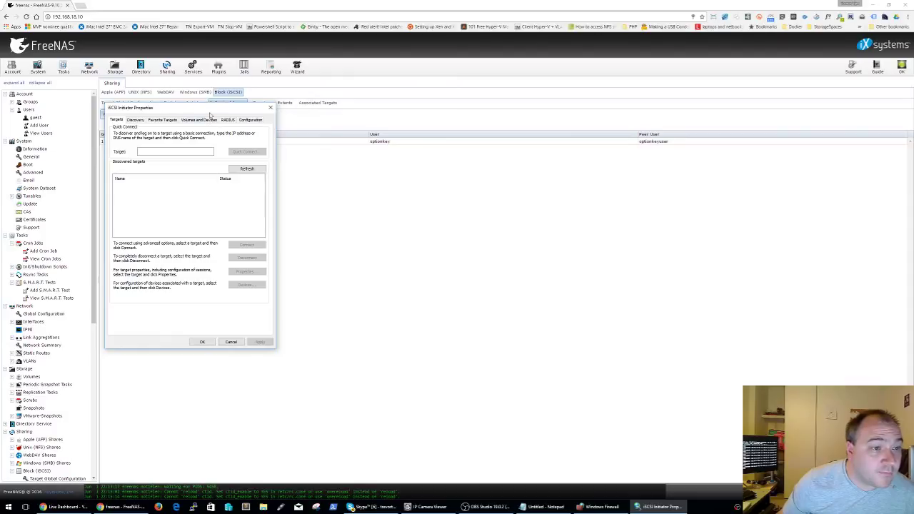
left_click_drag(212, 108, 0, 120)
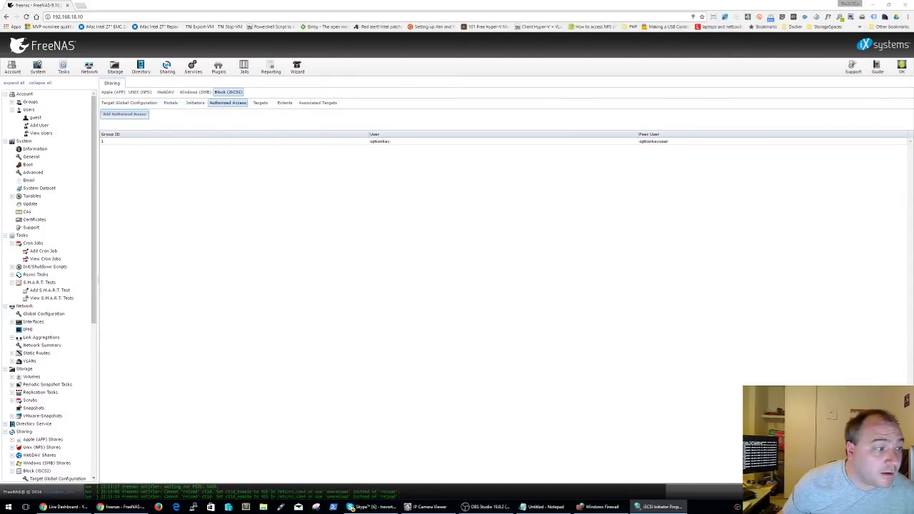
- Browse the Targets, Initiators and Target Global Configuration tabs, then edit portal 1
left_click(260, 104)
left_click(196, 103)
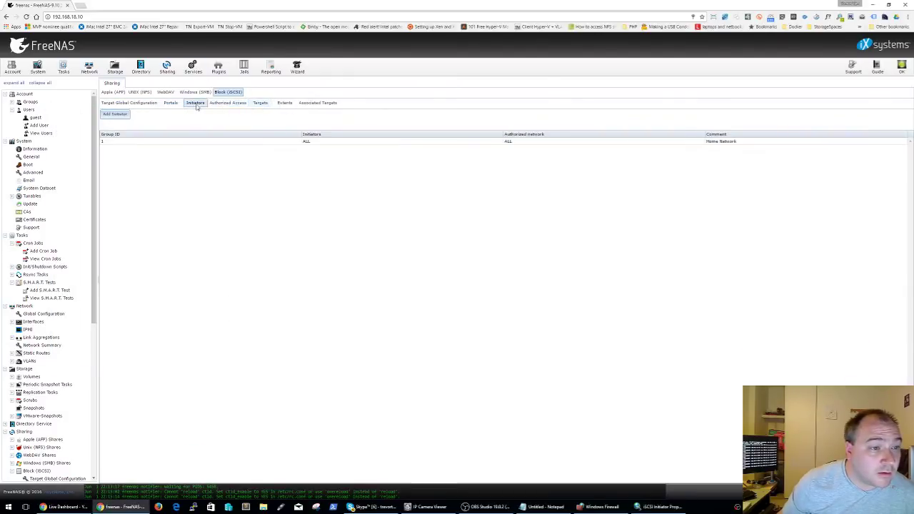
left_click(138, 103)
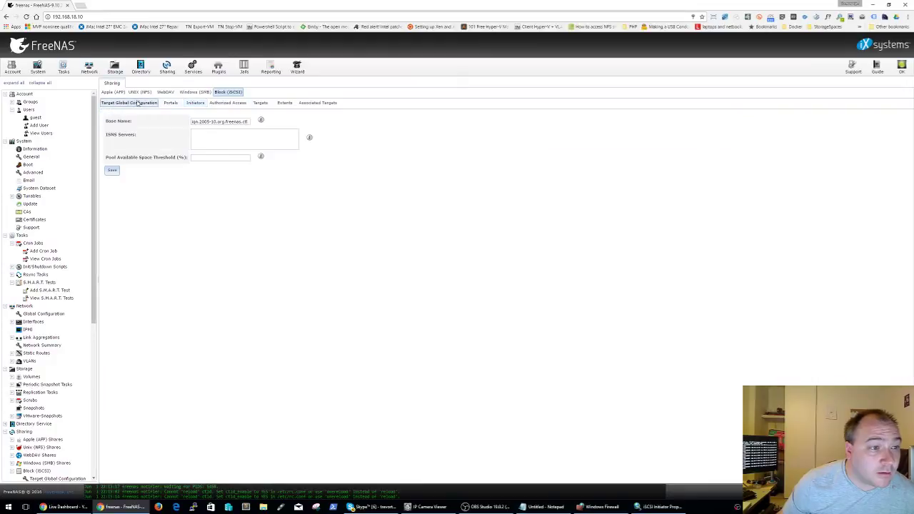
left_click(177, 105)
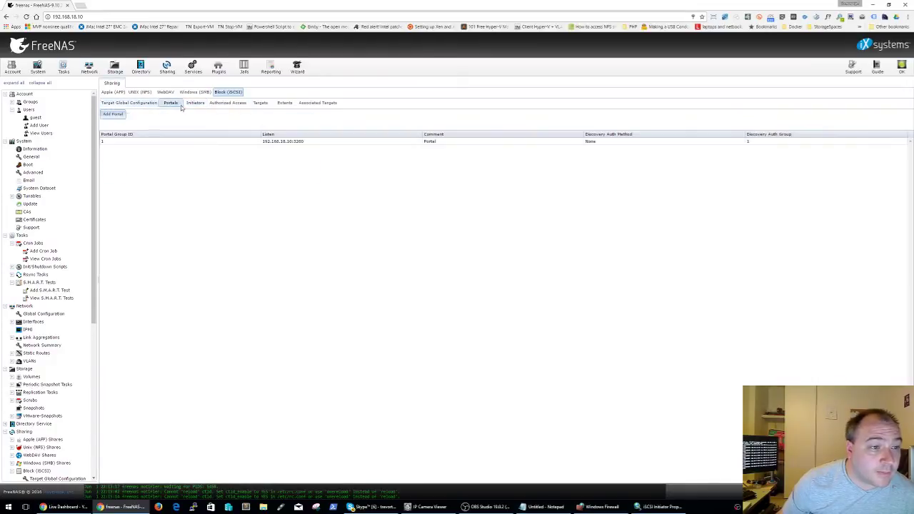
left_click(194, 142)
left_click(107, 474)
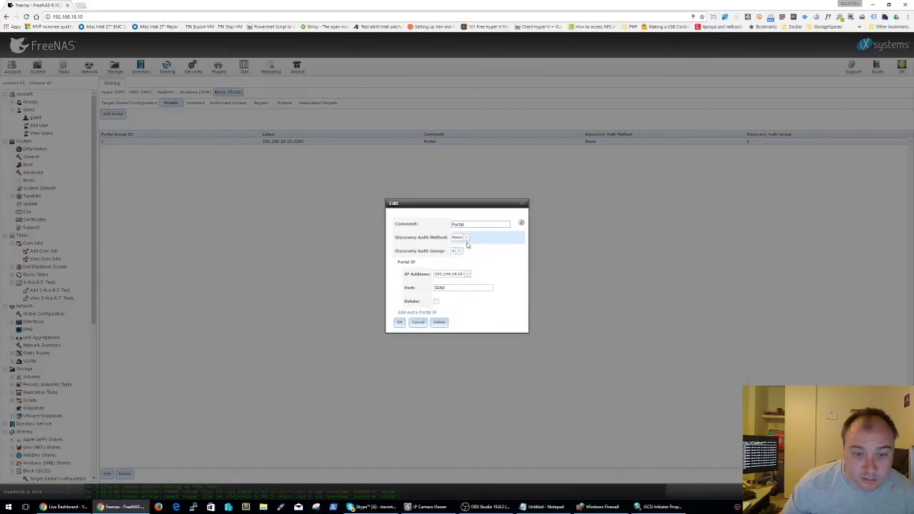
- Set portal 1's discovery auth group to None and IP to 192.168.18.10, then save
left_click(466, 238)
left_click(468, 241)
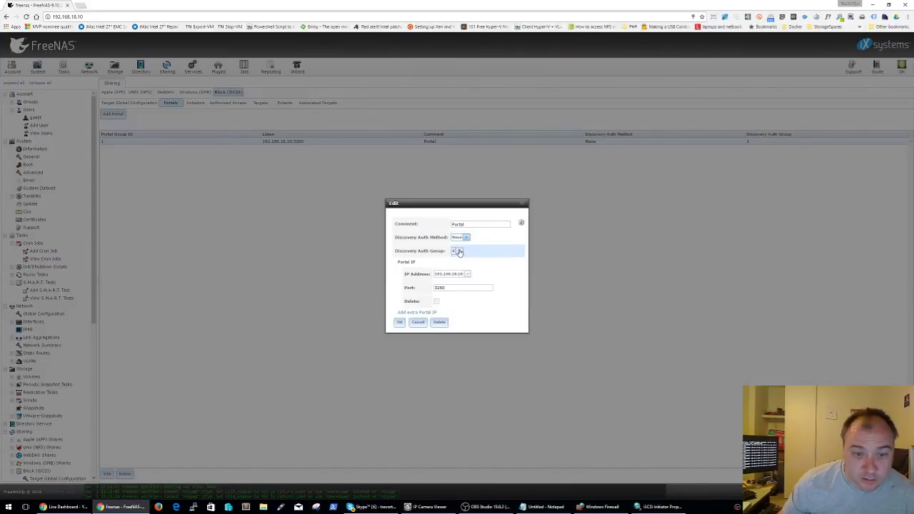
left_click(458, 251)
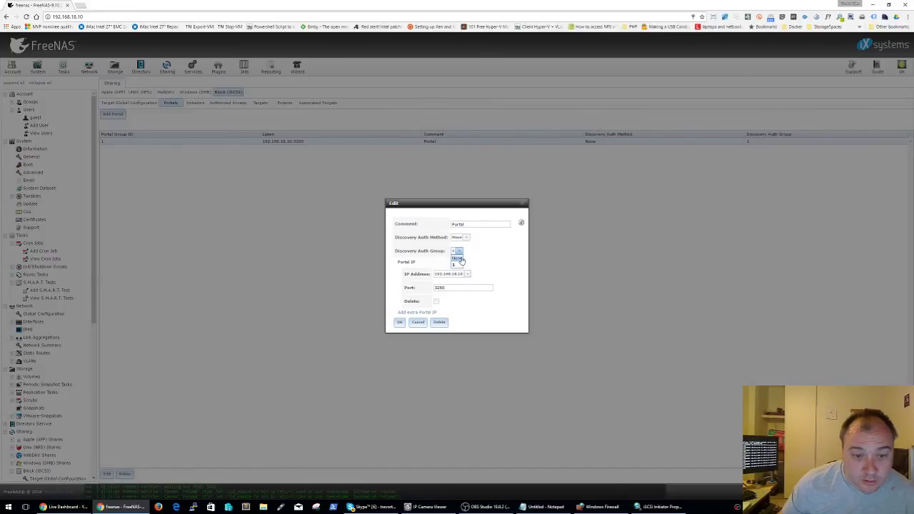
left_click(460, 258)
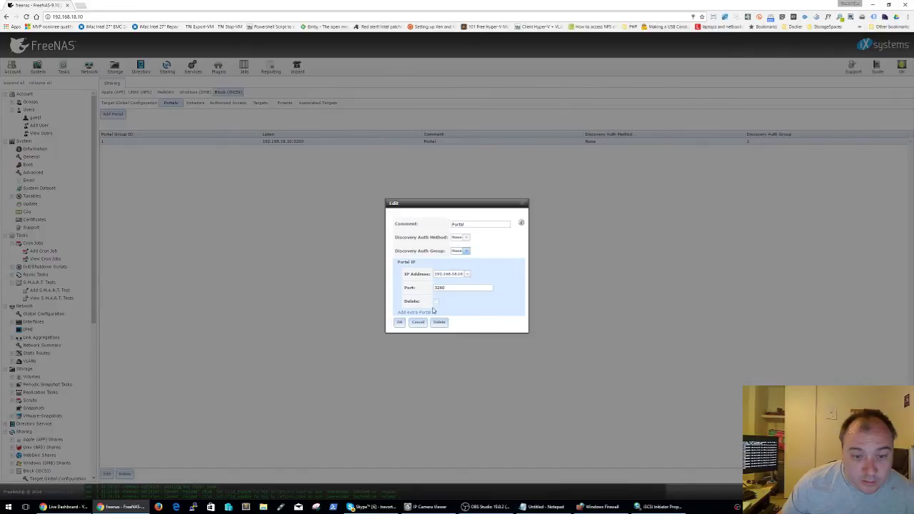
left_click(468, 274)
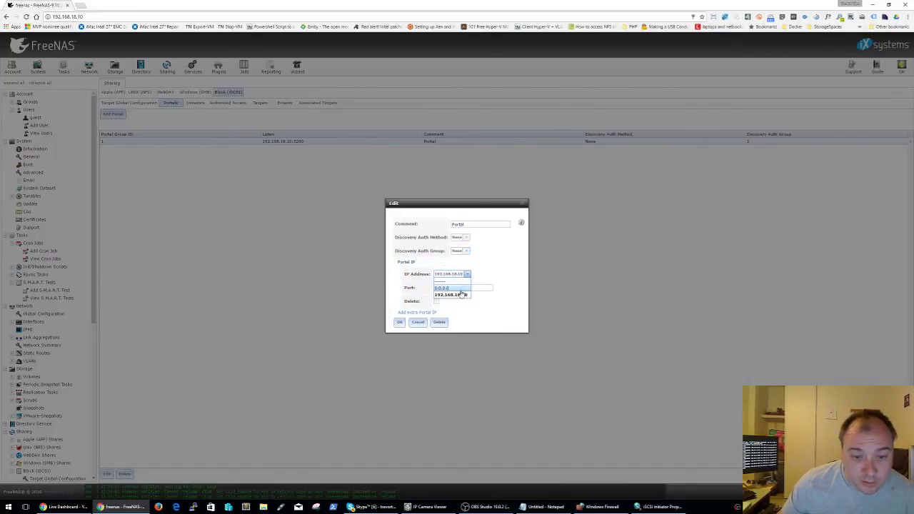
left_click(460, 284)
left_click(400, 322)
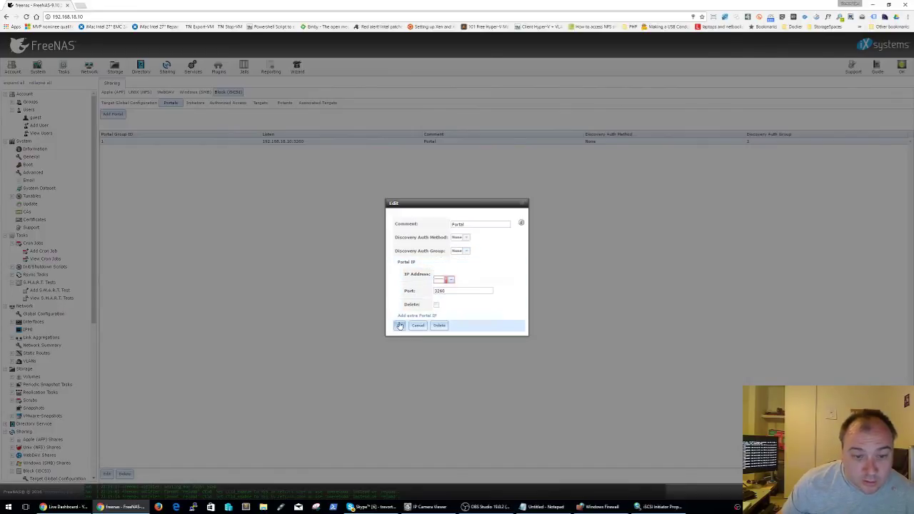
left_click(448, 285)
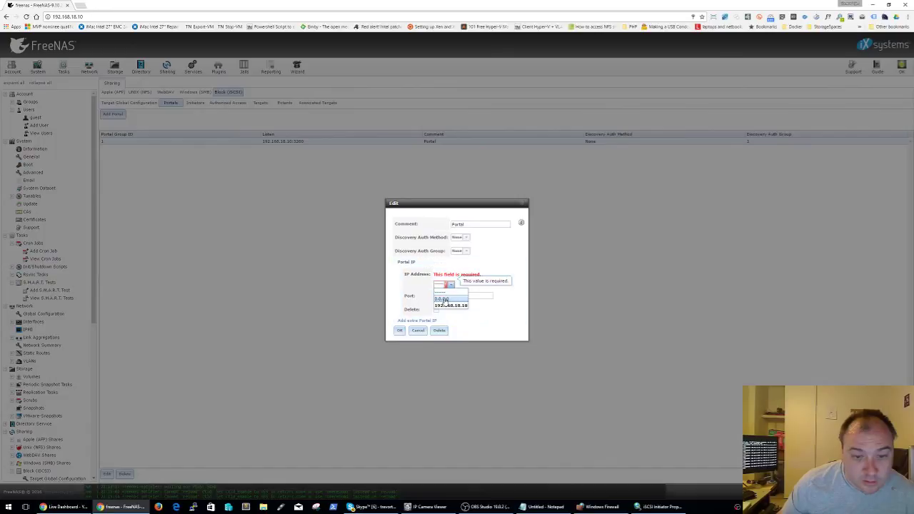
left_click(444, 306)
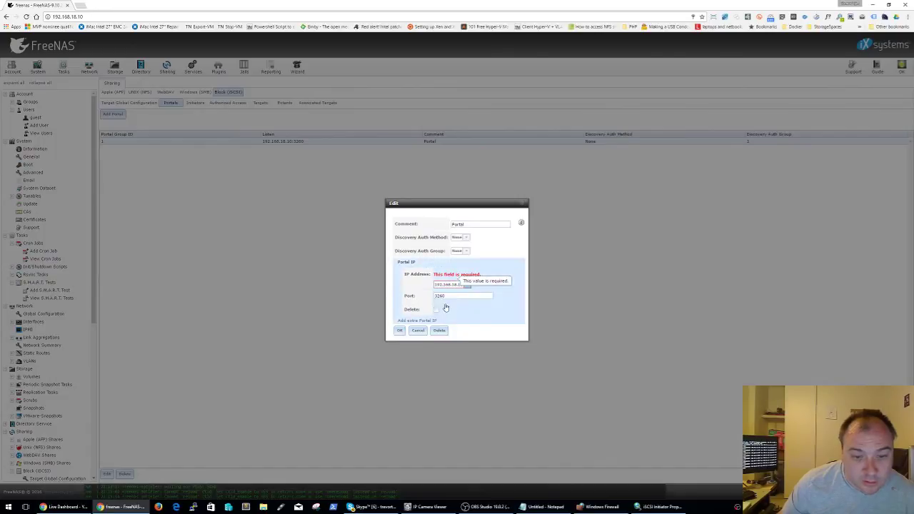
left_click(401, 330)
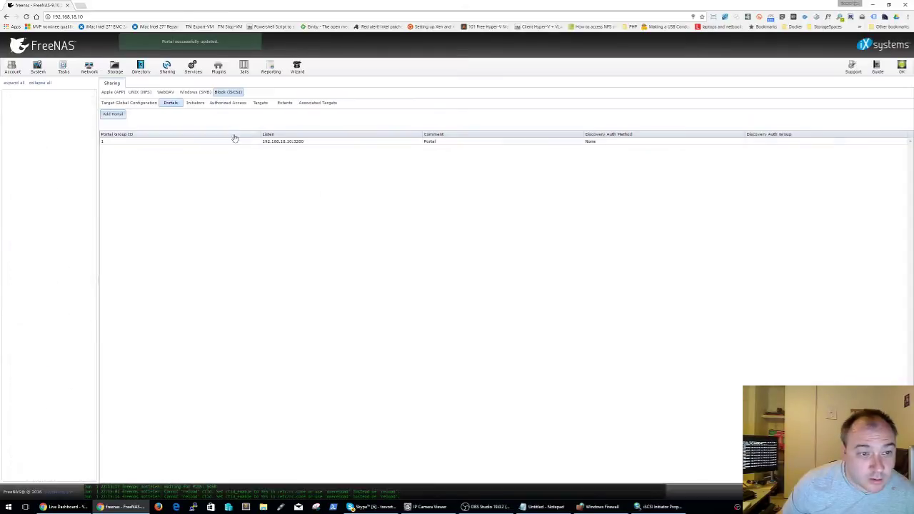
- Review initiator group 1 and authorized access group 1, cancelling both edit dialogs
left_click(195, 103)
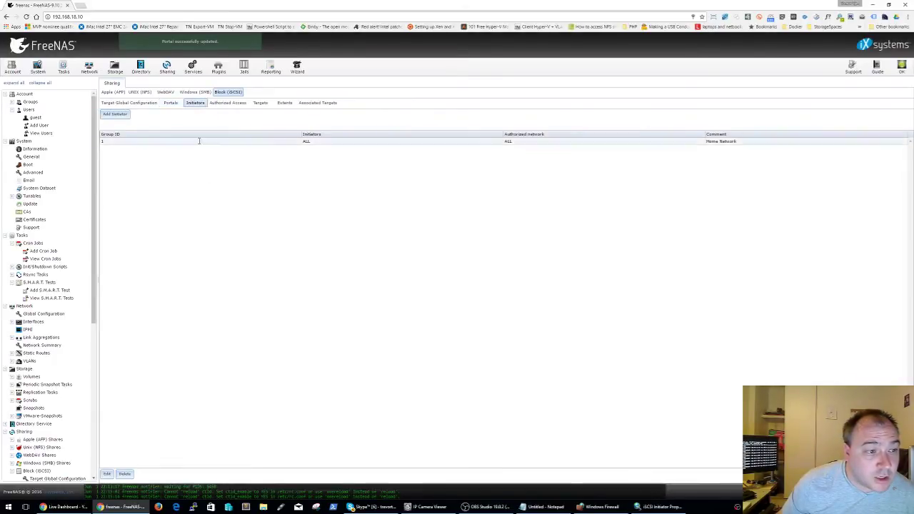
left_click(200, 141)
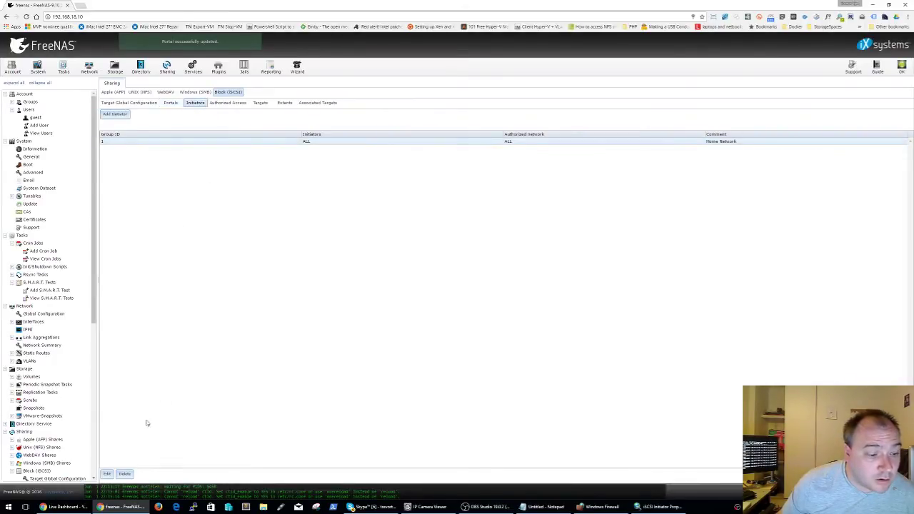
left_click(105, 475)
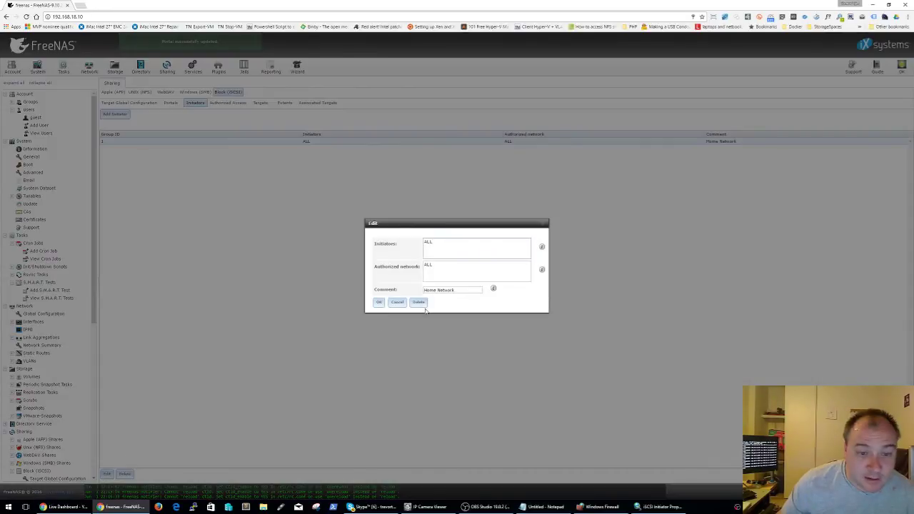
left_click(397, 302)
left_click(227, 103)
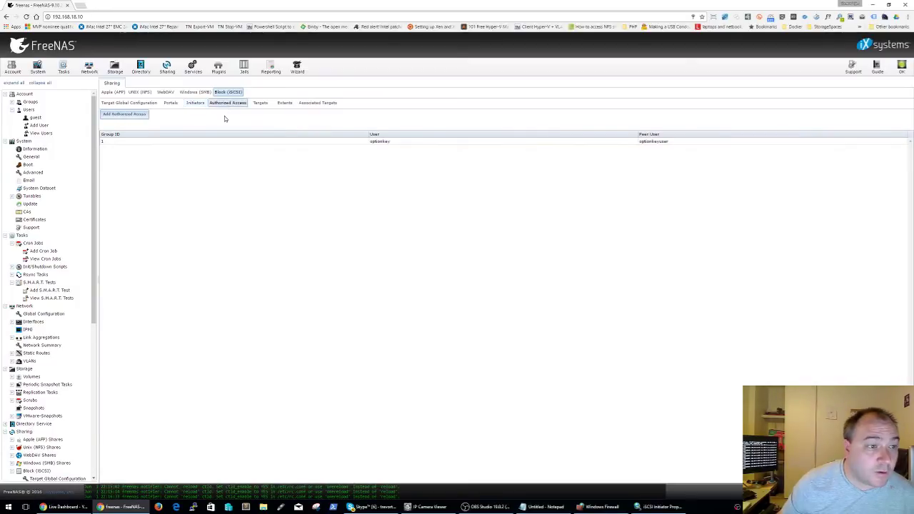
left_click(245, 142)
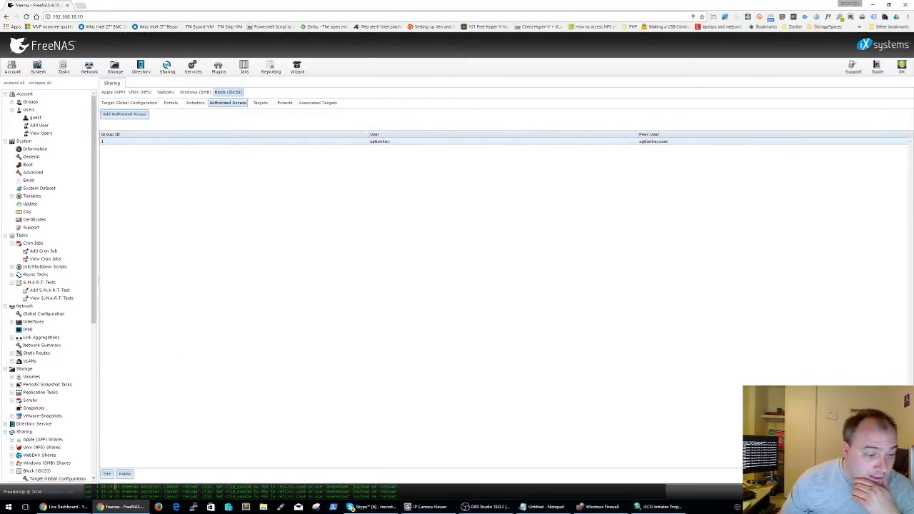
left_click(107, 475)
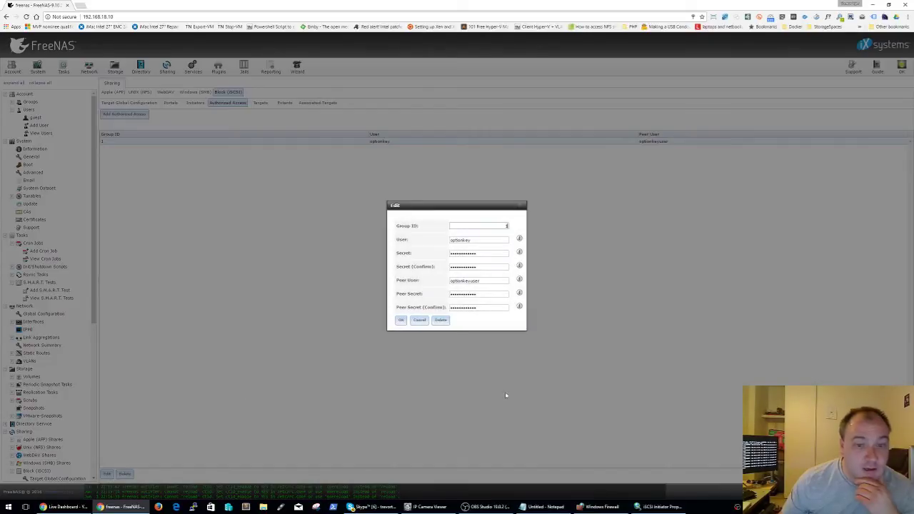
left_click(420, 321)
- Select the zvol target, then view extent zvol (ZVOL, 512 block size) in Extents
left_click(261, 105)
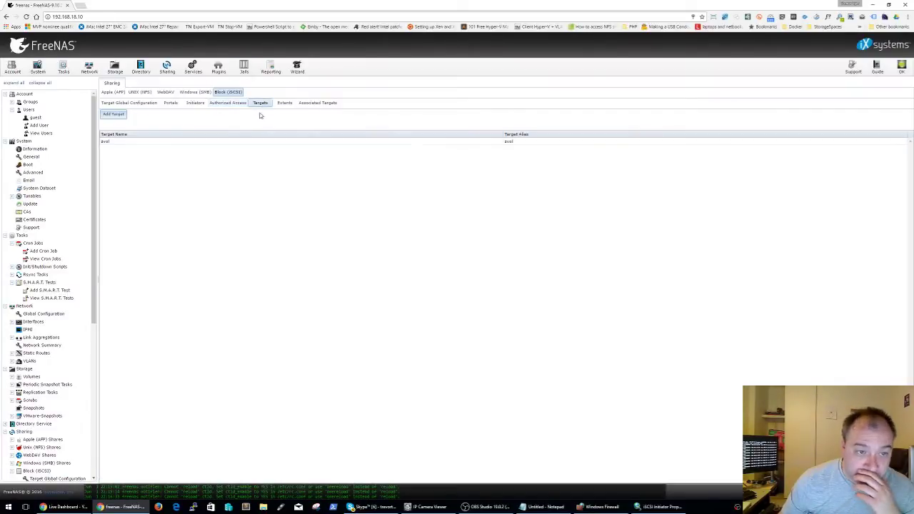
left_click(208, 142)
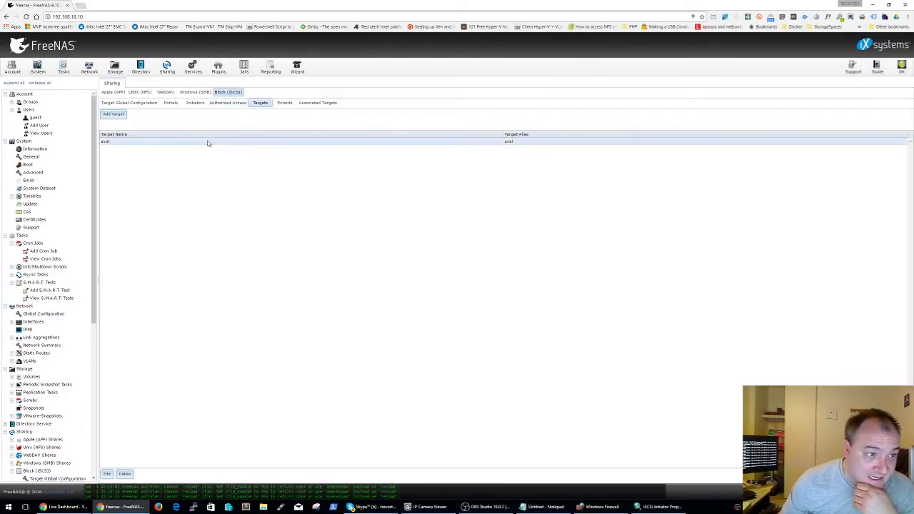
left_click(284, 103)
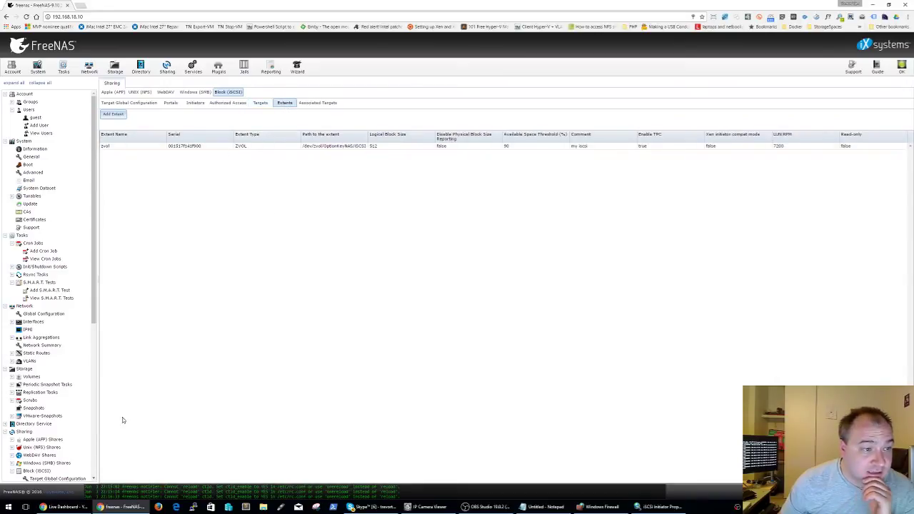
- Re-save the zvol extent with its backing device left unchanged
left_click(140, 146)
left_click(107, 474)
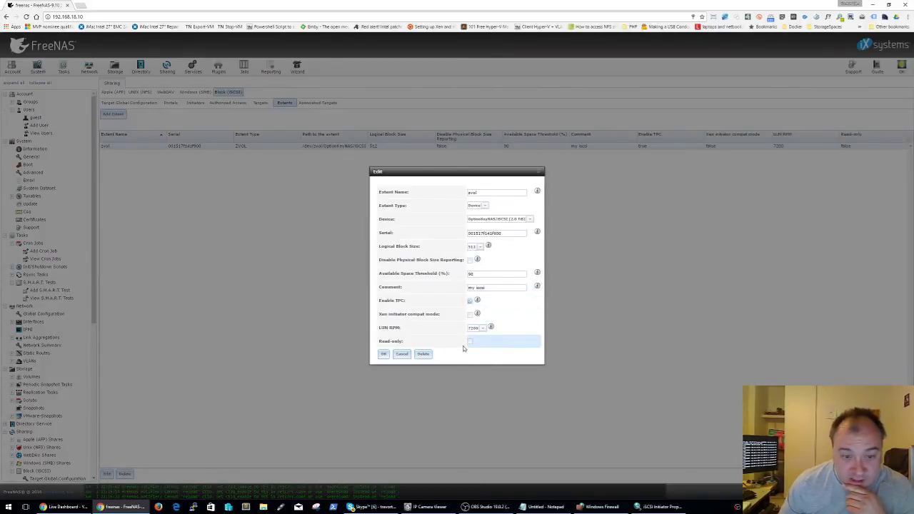
left_click(528, 219)
left_click(527, 222)
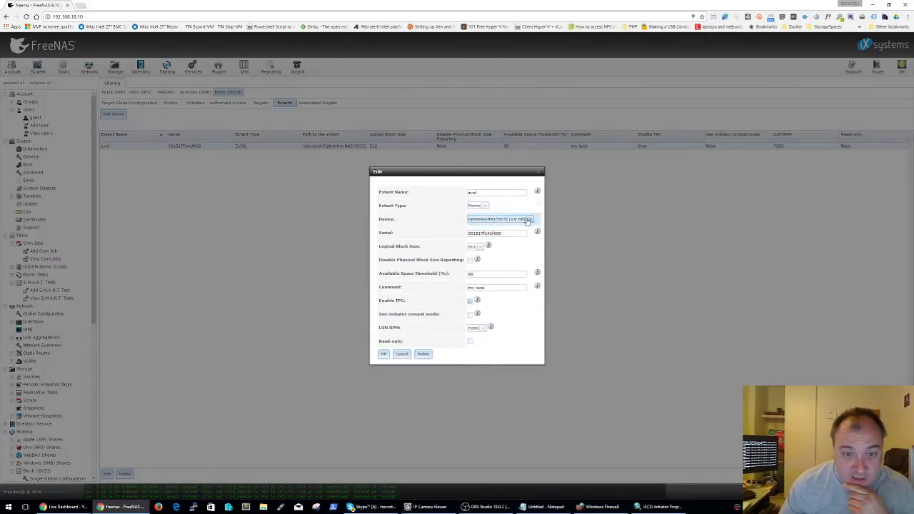
left_click(490, 193)
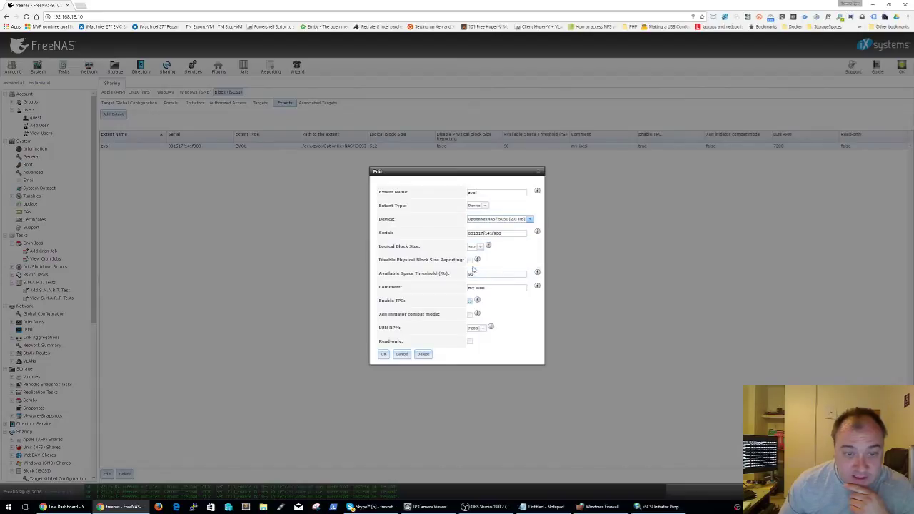
left_click(383, 355)
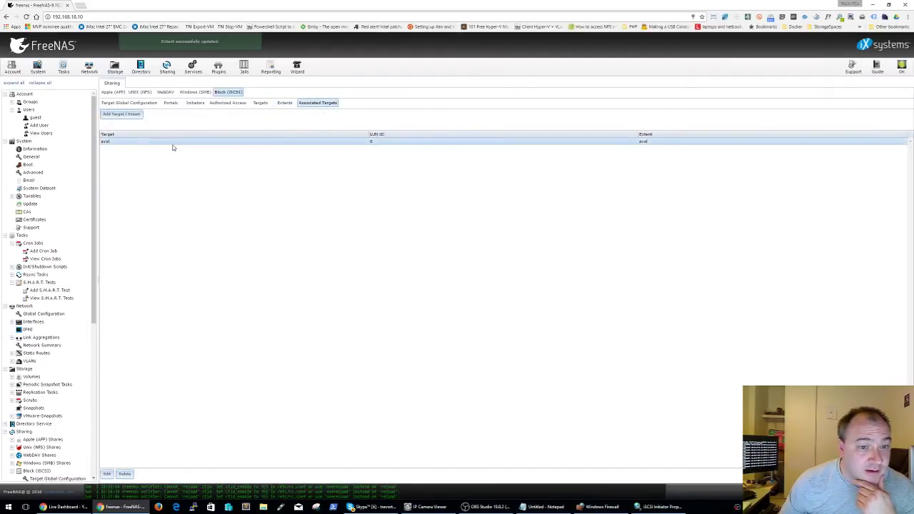
- Re-save the target-extent association with target zvol, extent zvol and LUN ID 0
left_click(107, 474)
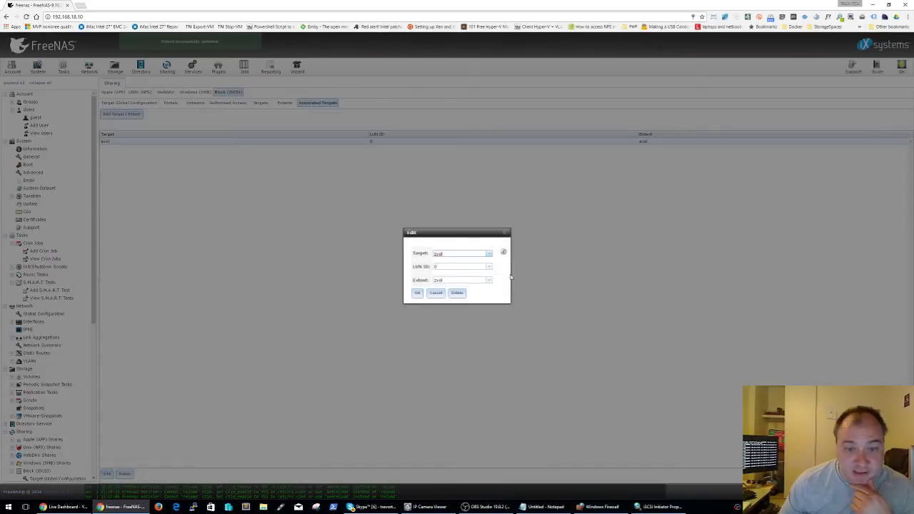
left_click(489, 280)
left_click(488, 280)
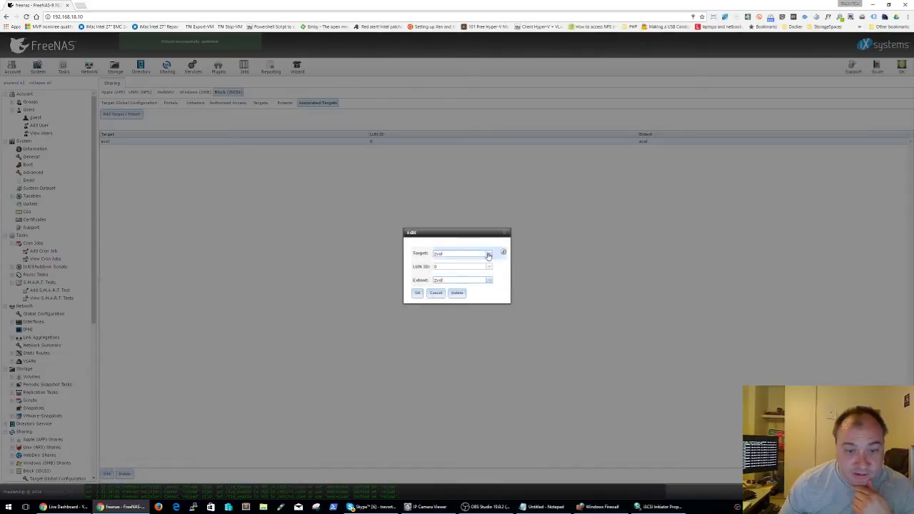
left_click(489, 255)
left_click(489, 254)
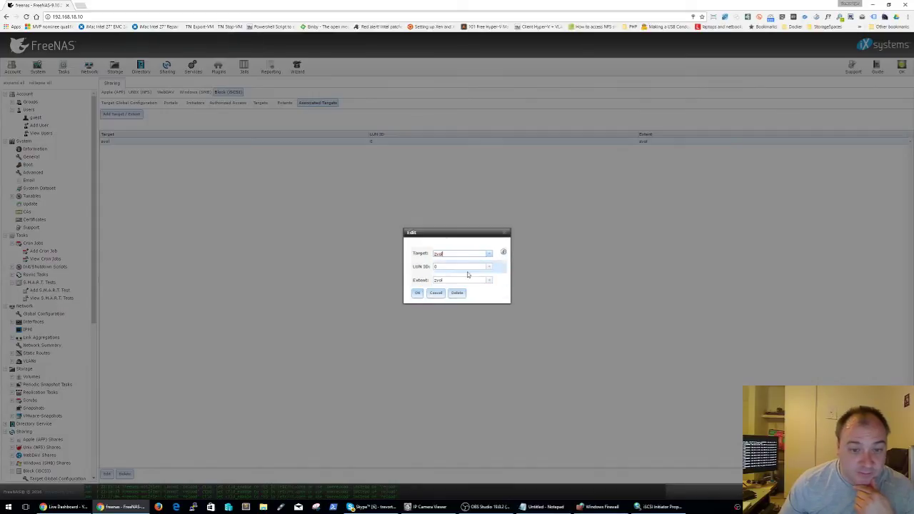
left_click(489, 267)
left_click(489, 266)
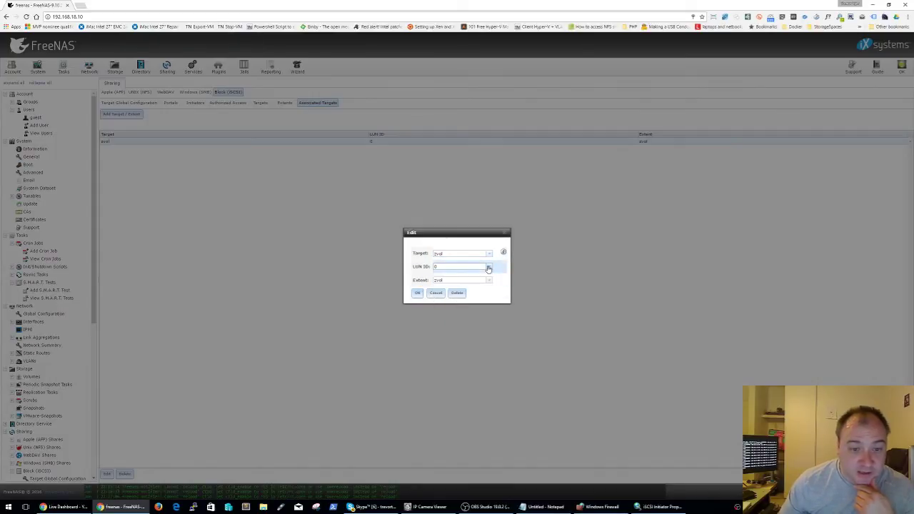
left_click(418, 294)
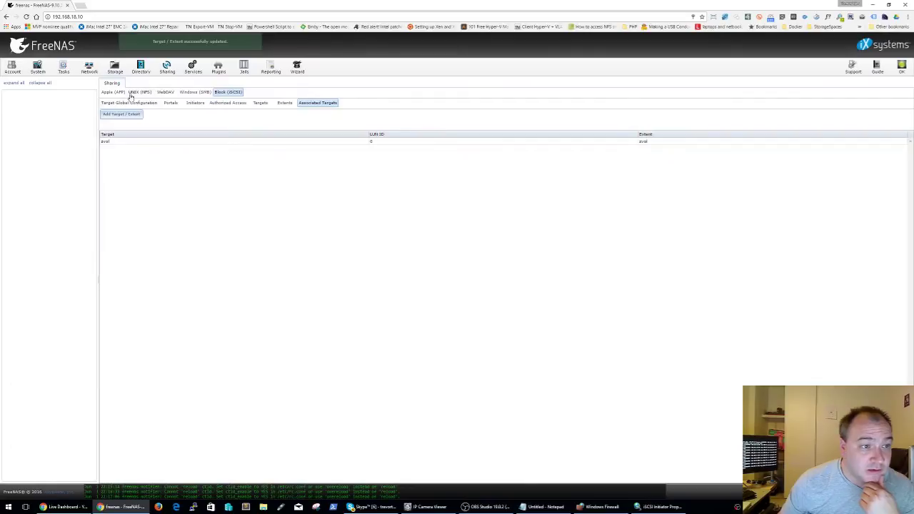
left_click(128, 103)
- Switch the iSCSI service ON in the FreeNAS Services list
left_click(192, 67)
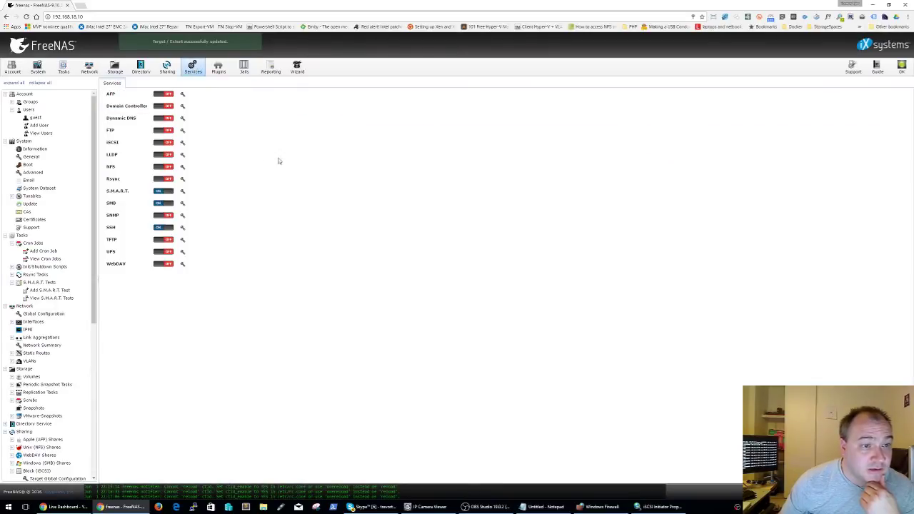
left_click(169, 144)
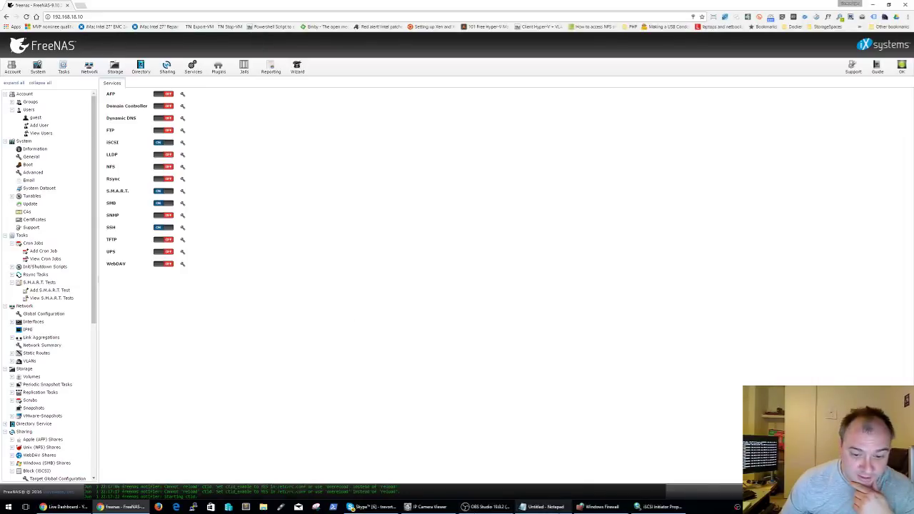
left_click(644, 508)
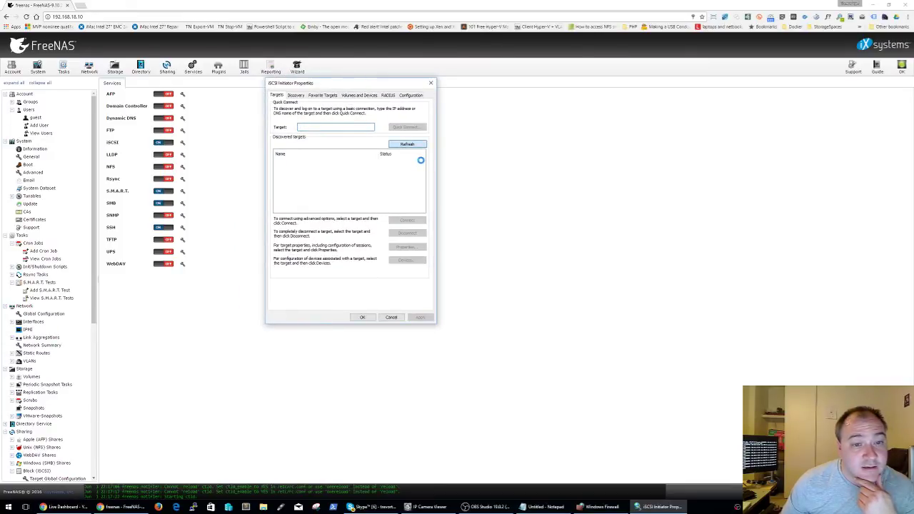
- Connect to the FreeNAS target via Microsoft iSCSI Initiator, initiator IP 192.168.18.250, portal 192.168.18.10 / 3260
left_click(340, 163)
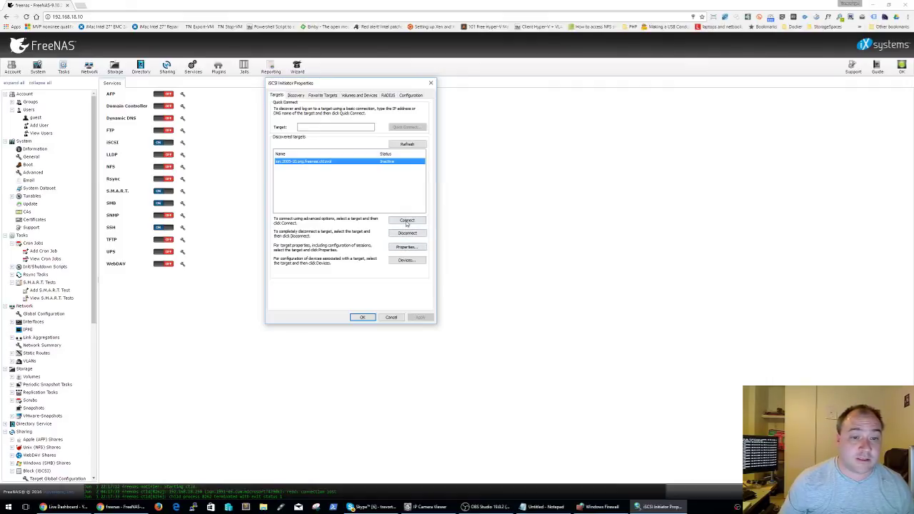
left_click(408, 221)
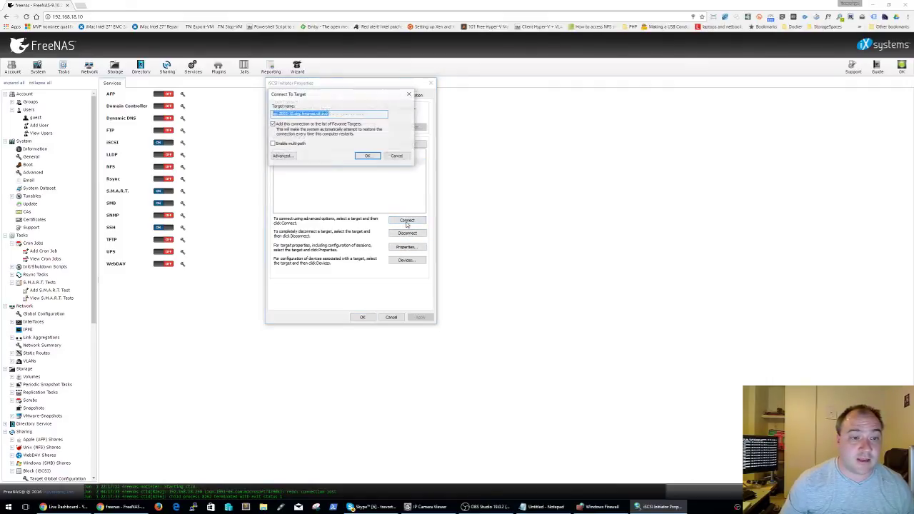
left_click(289, 157)
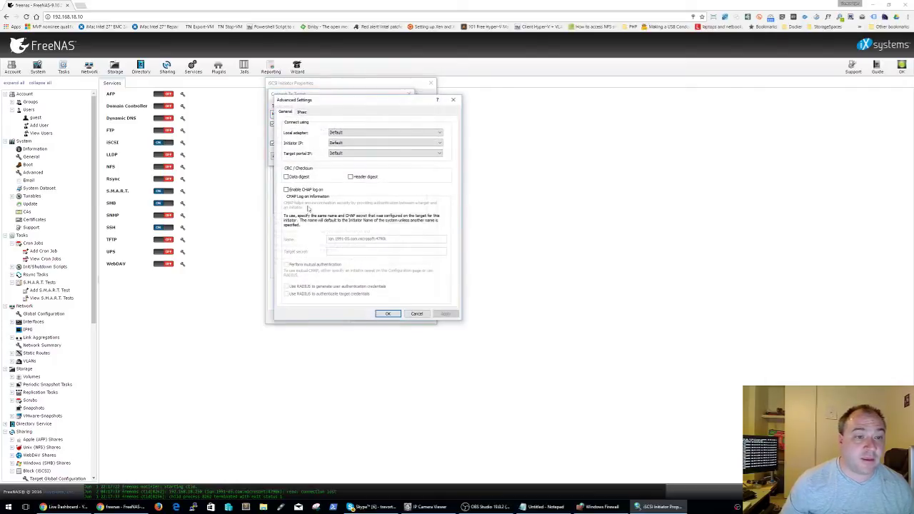
left_click(368, 133)
left_click(368, 143)
left_click(367, 143)
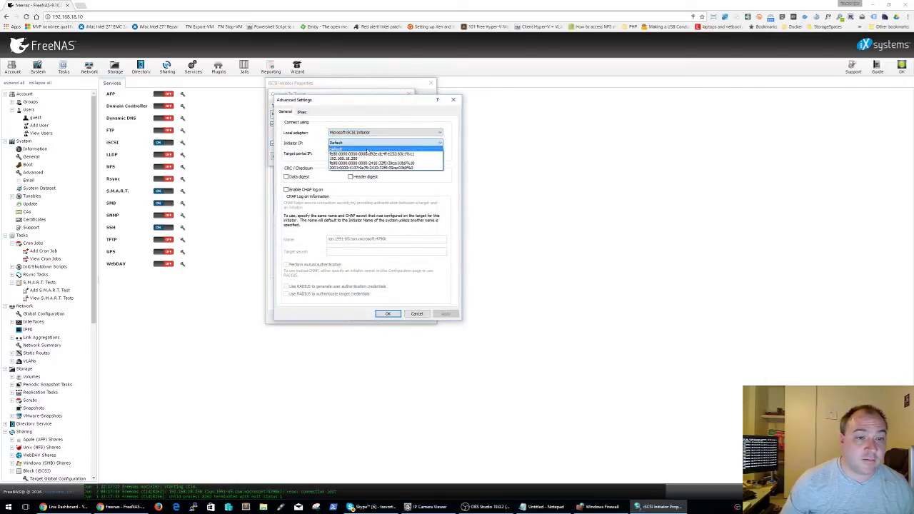
left_click(367, 162)
left_click(367, 153)
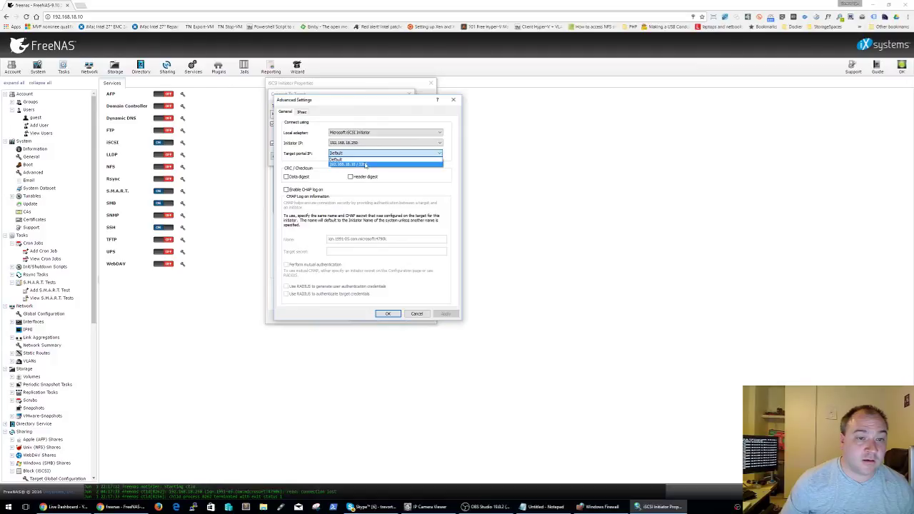
left_click(357, 165)
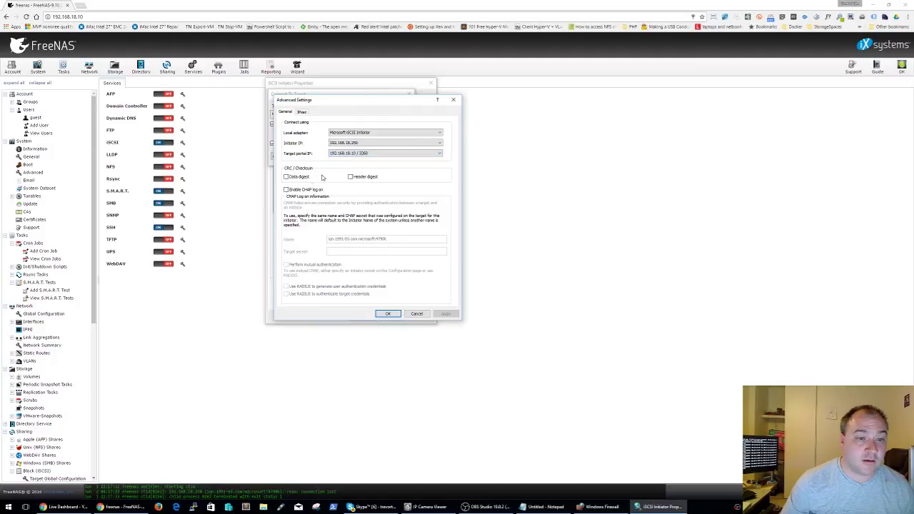
left_click(387, 315)
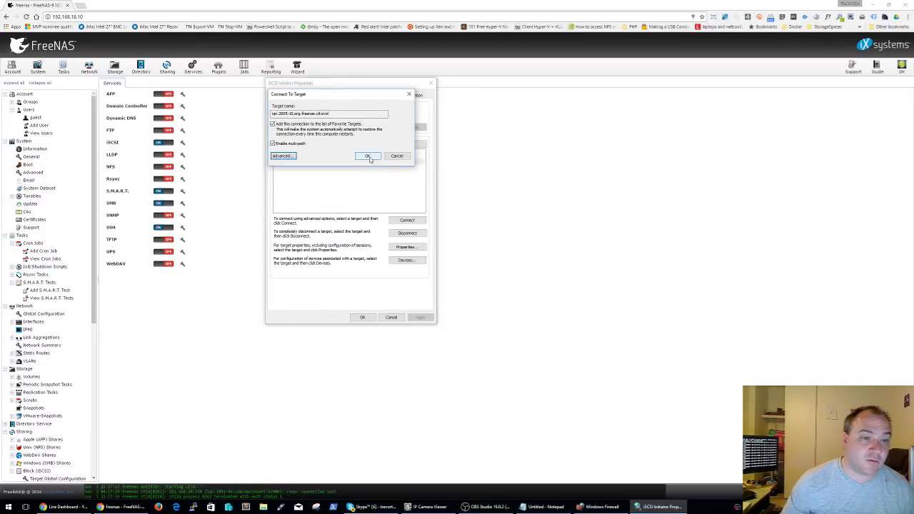
left_click(368, 157)
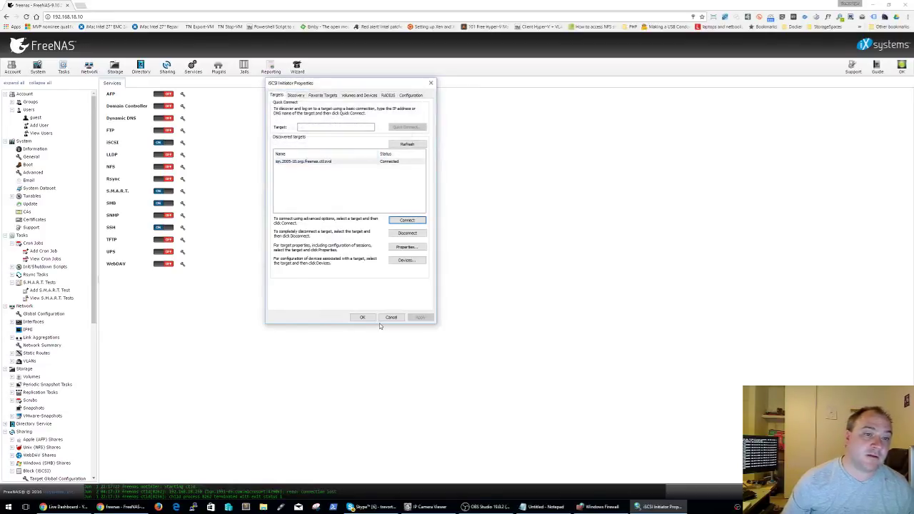
- Remove the duplicate default target portal from the Discovery list
left_click(296, 95)
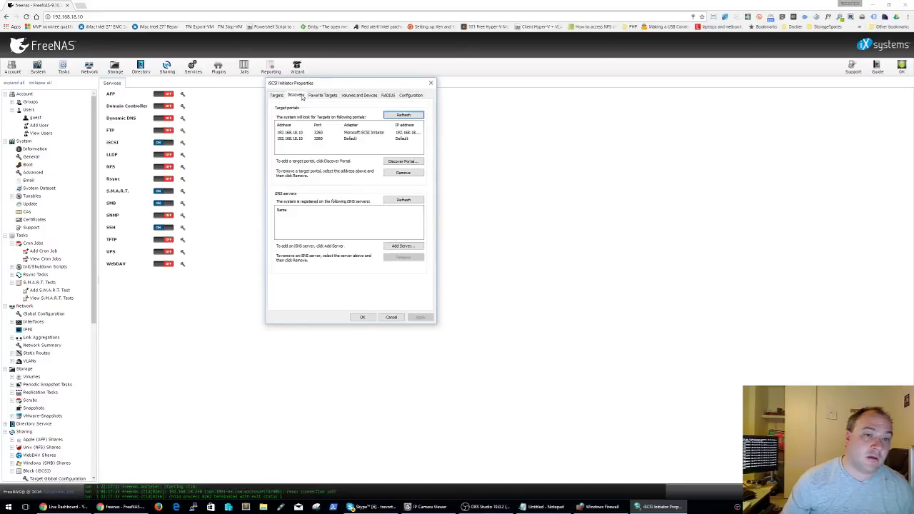
left_click(351, 138)
left_click(389, 173)
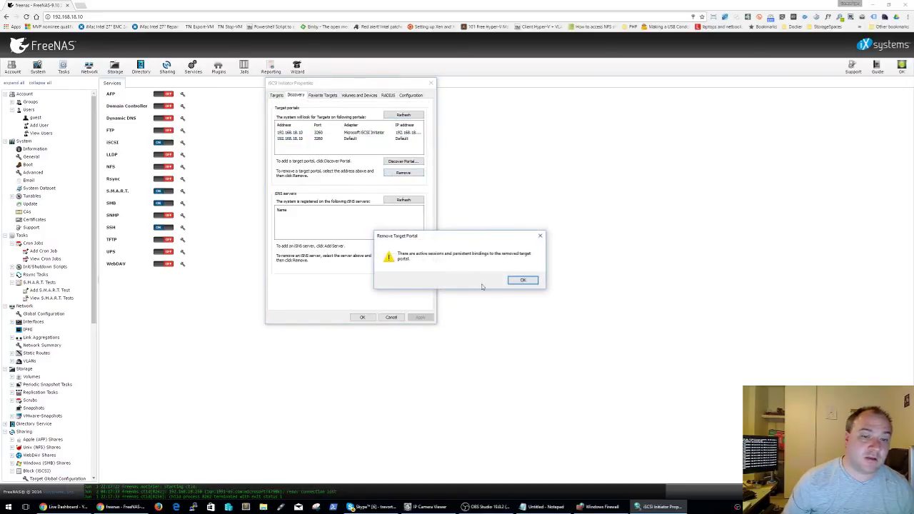
left_click(522, 279)
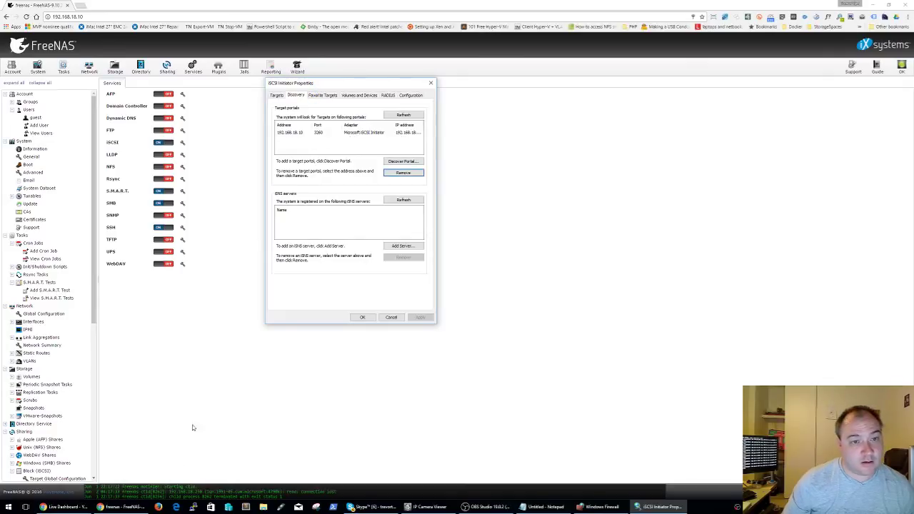
- Launch Computer Management and initialize the new iSCSI disk as MBR in Disk Management
left_click(11, 507)
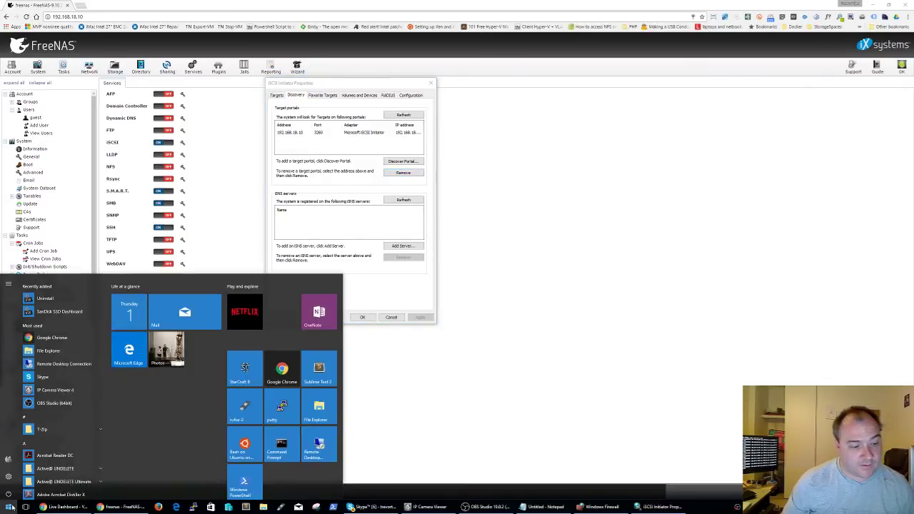
type("computer")
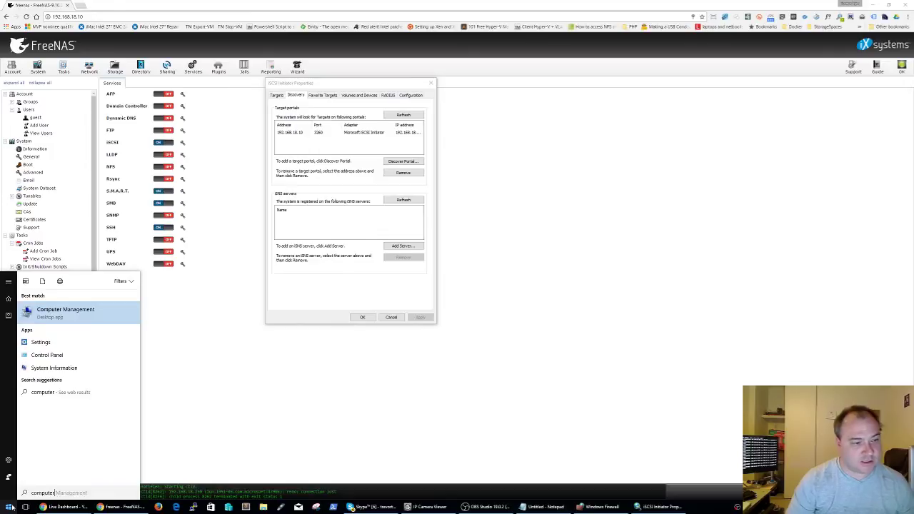
key("Return")
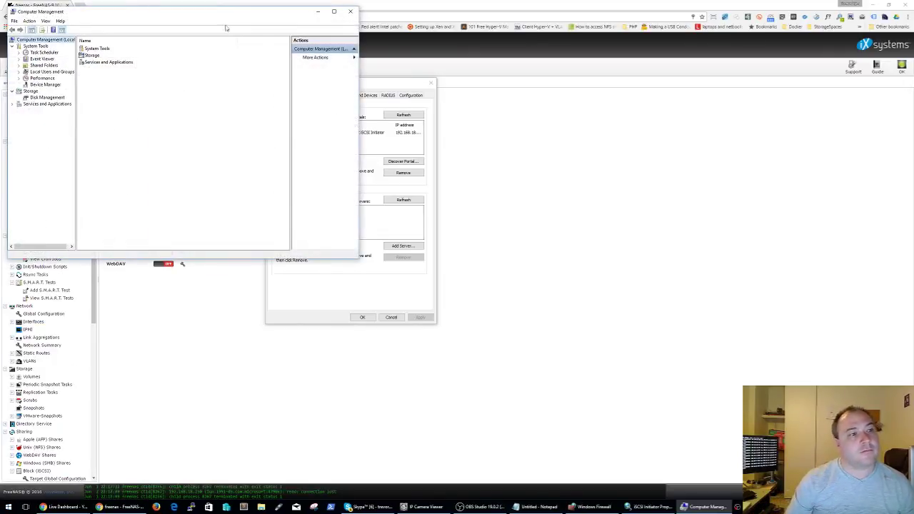
left_click_drag(129, 18, 391, 109)
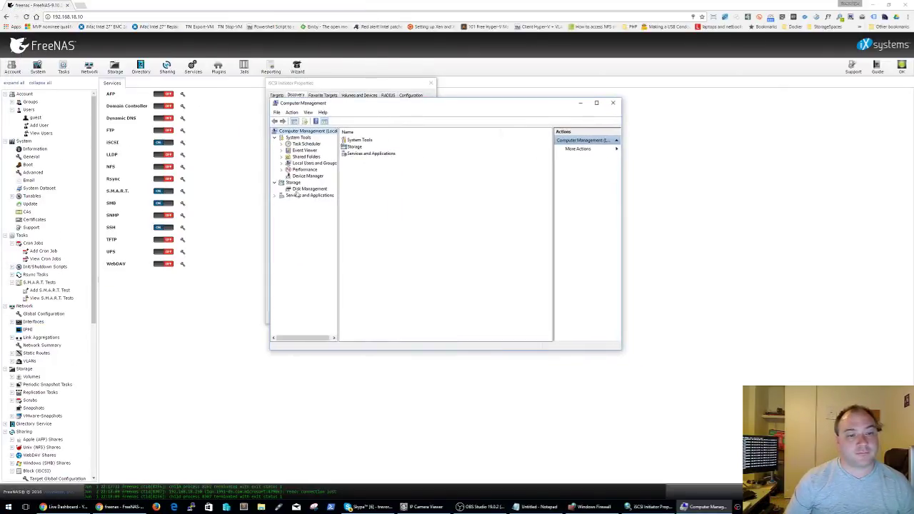
left_click(306, 188)
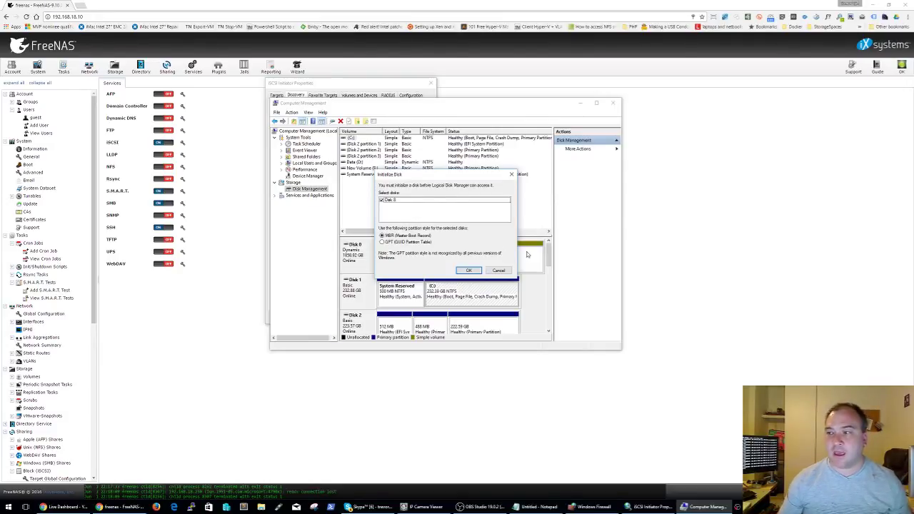
left_click(467, 271)
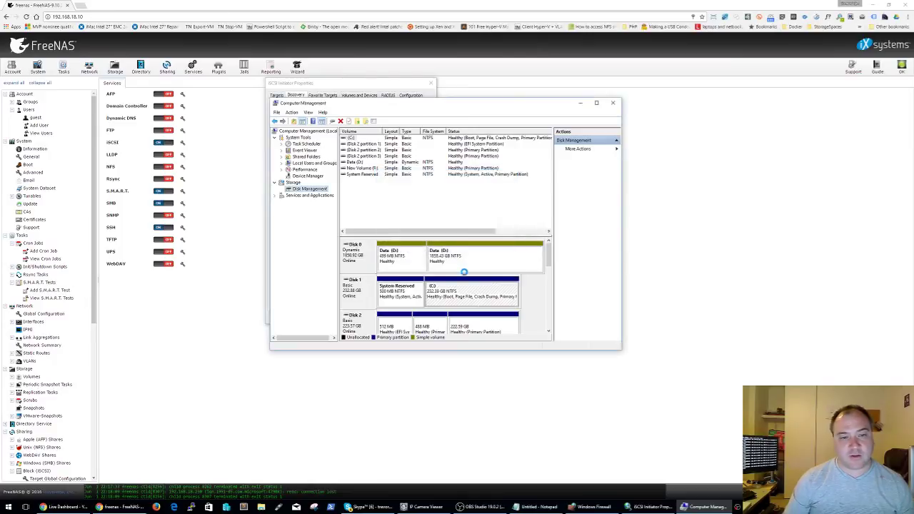
- Create a full-size NTFS simple volume labelled iSCSI on Disk 8's unallocated space
scroll(500, 286, "down", 10)
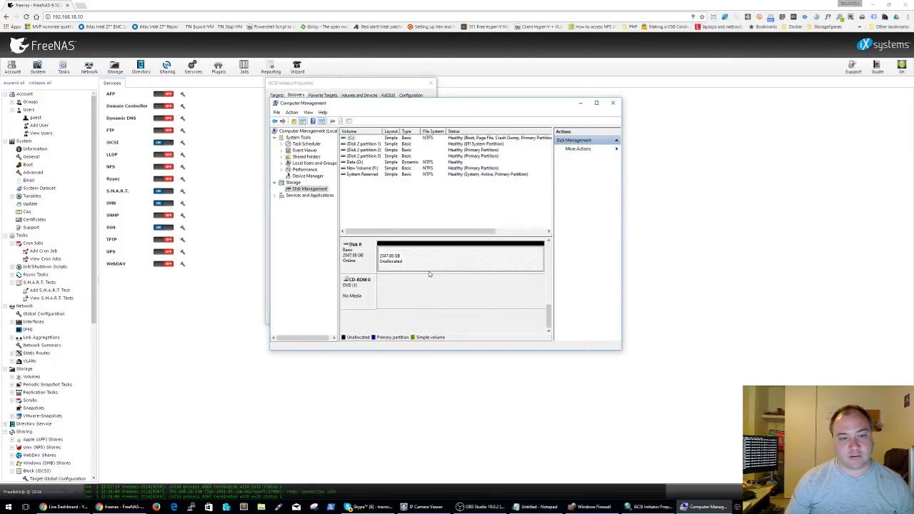
right_click(438, 261)
left_click(481, 266)
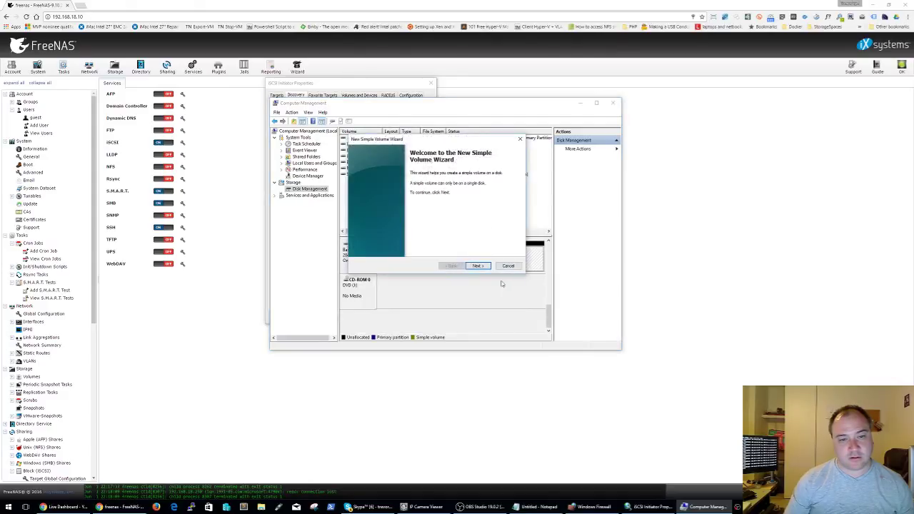
left_click(479, 266)
left_click(479, 265)
left_click(479, 266)
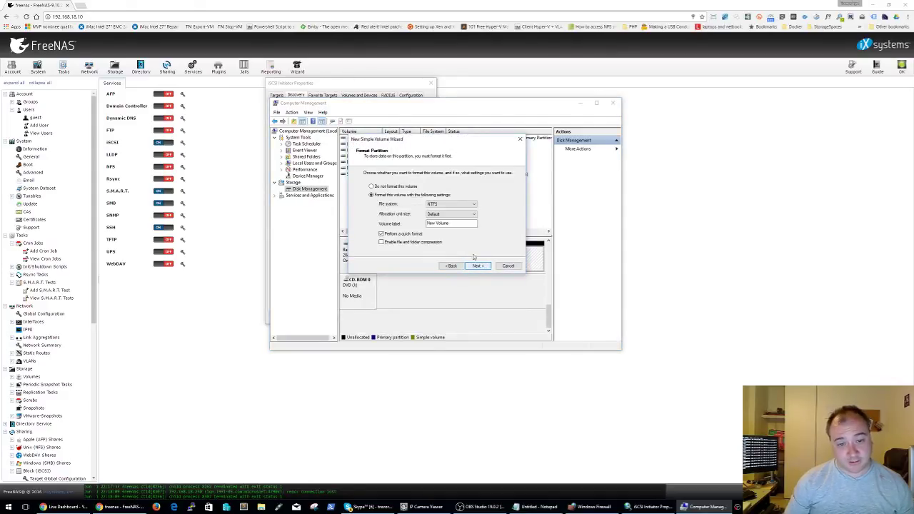
left_click(440, 205)
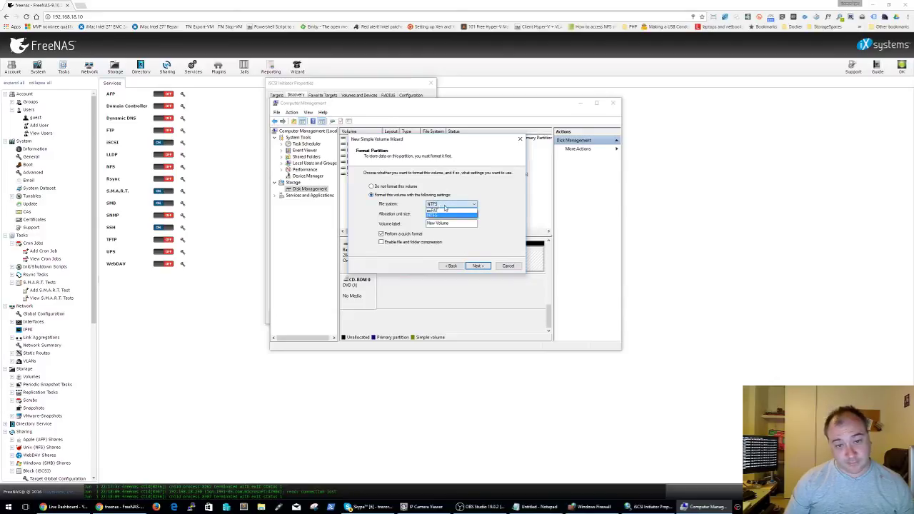
left_click(442, 215)
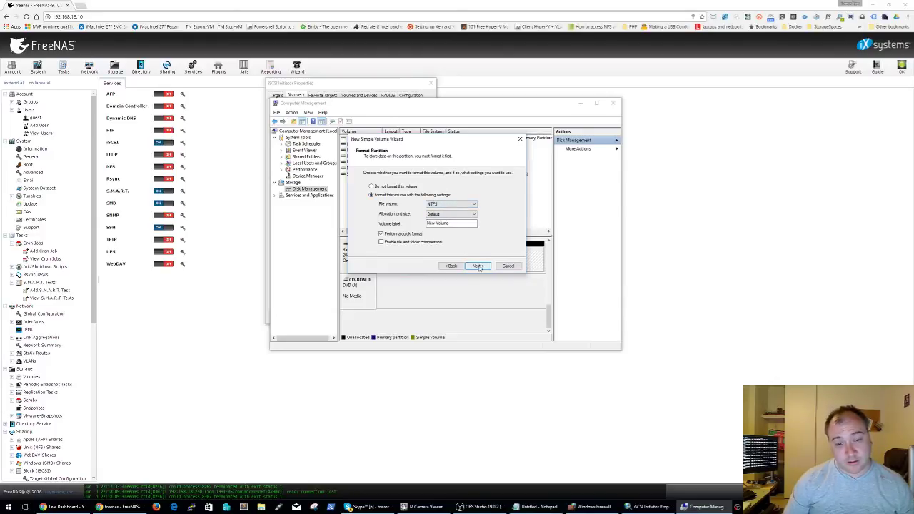
left_click_drag(457, 224, 427, 223)
key("BackSpace")
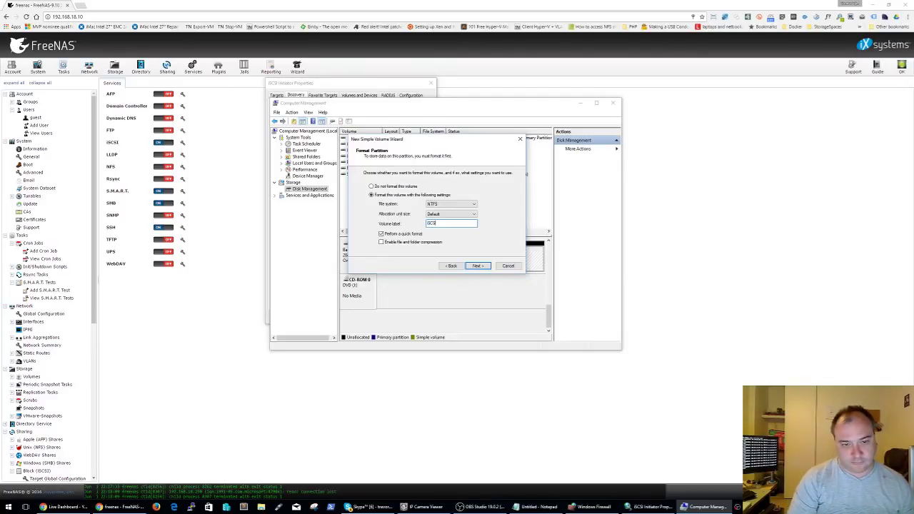
left_click(488, 267)
left_click(483, 267)
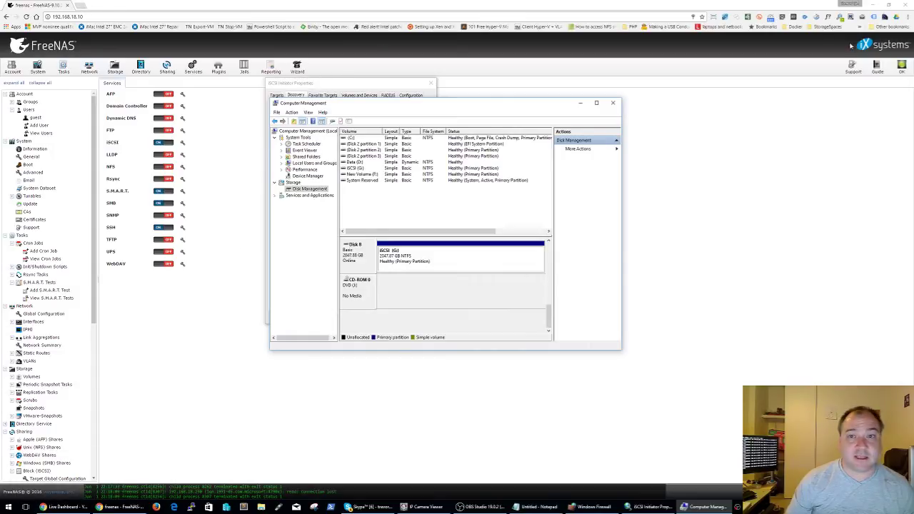
left_click(875, 7)
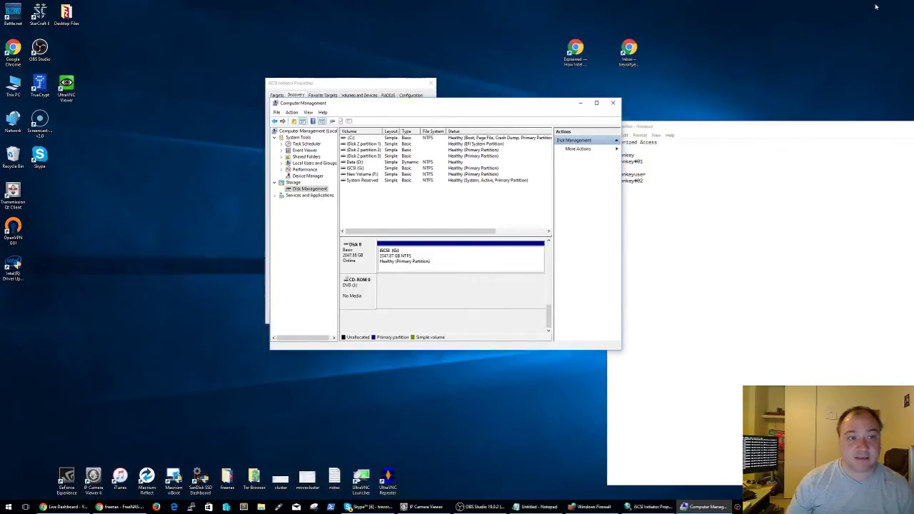
- Open the Desktop Files folder, then bring the FreeNAS page in Chrome back to front
double_click(66, 13)
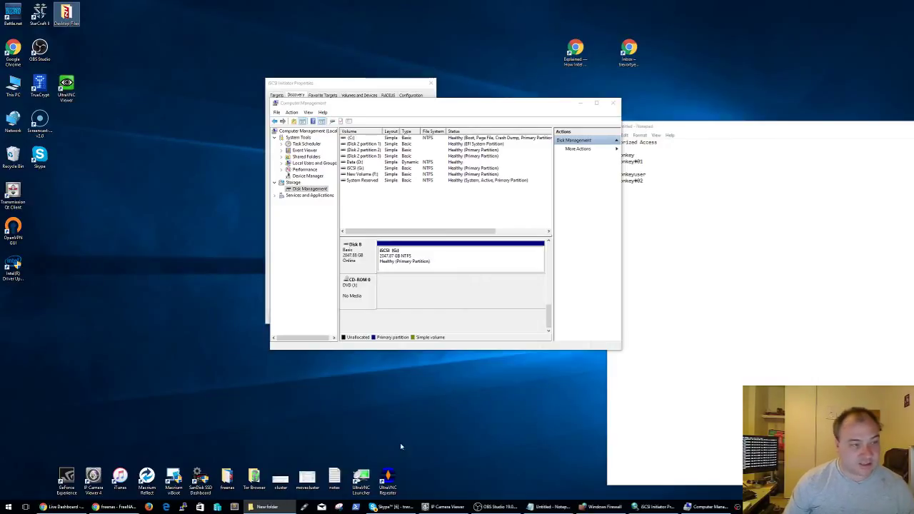
left_click(118, 507)
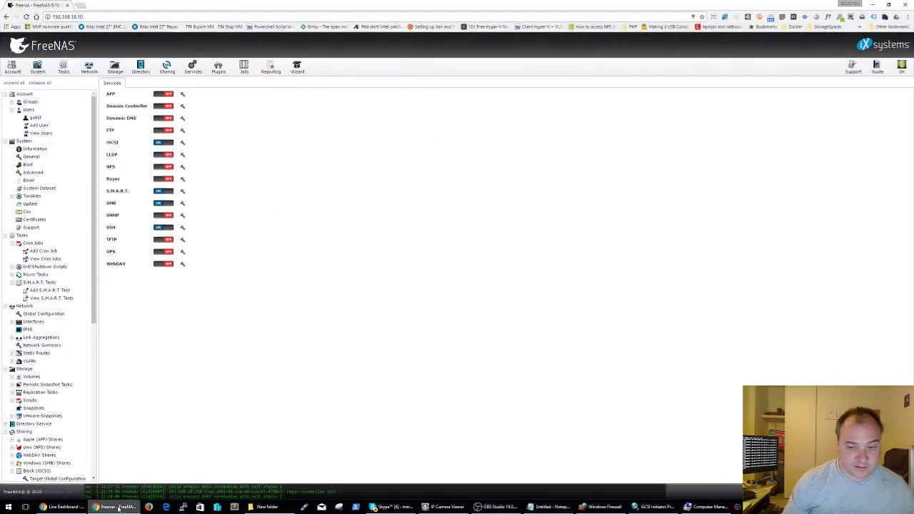
- Load crystalmark.info in a new tab and open the Shizuku Edition download page
left_click(81, 7)
type("crystal")
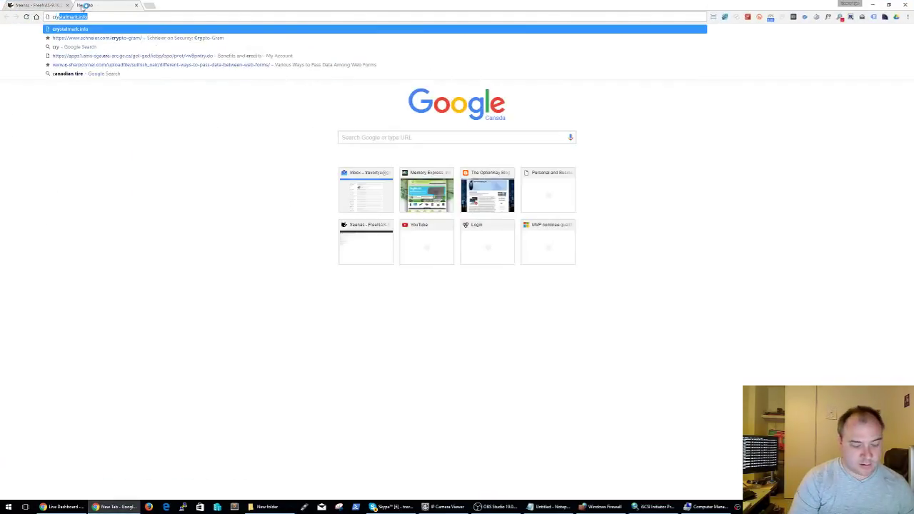
key("BackSpace")
key("BackSpace")
type("l")
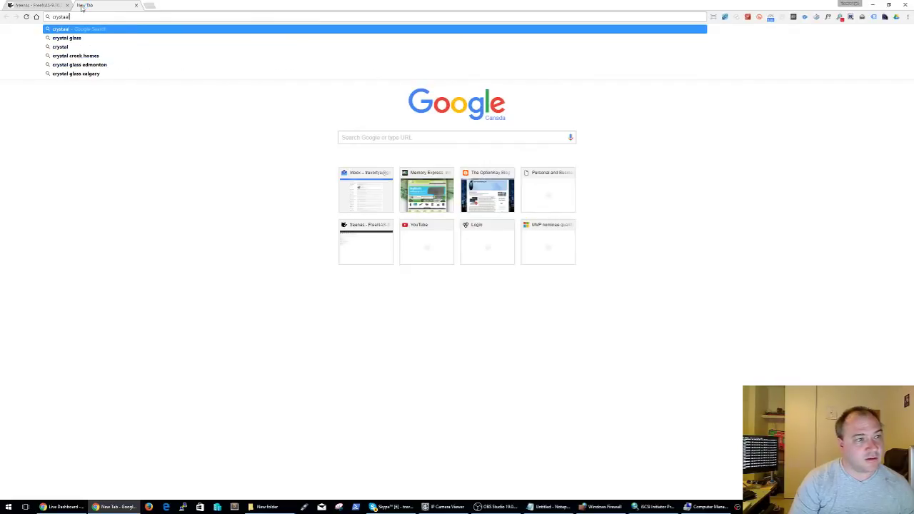
key("BackSpace")
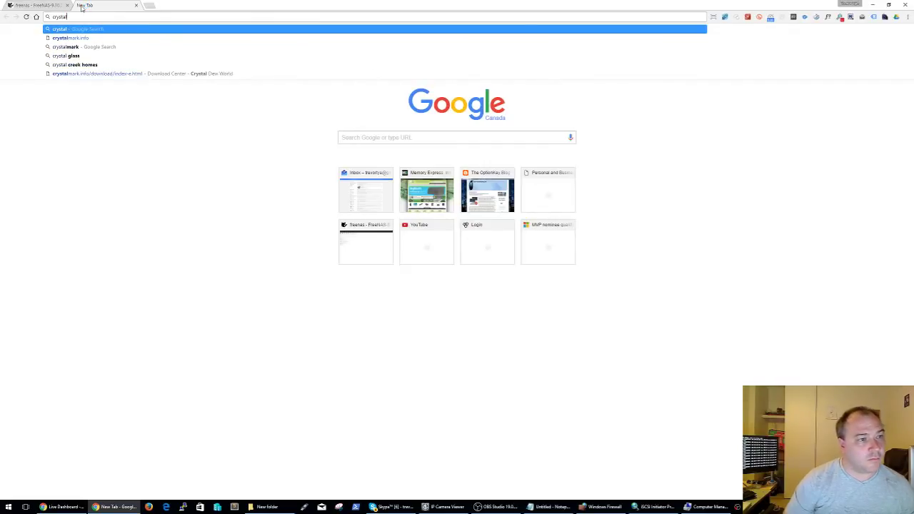
type("mark.info")
key("Return")
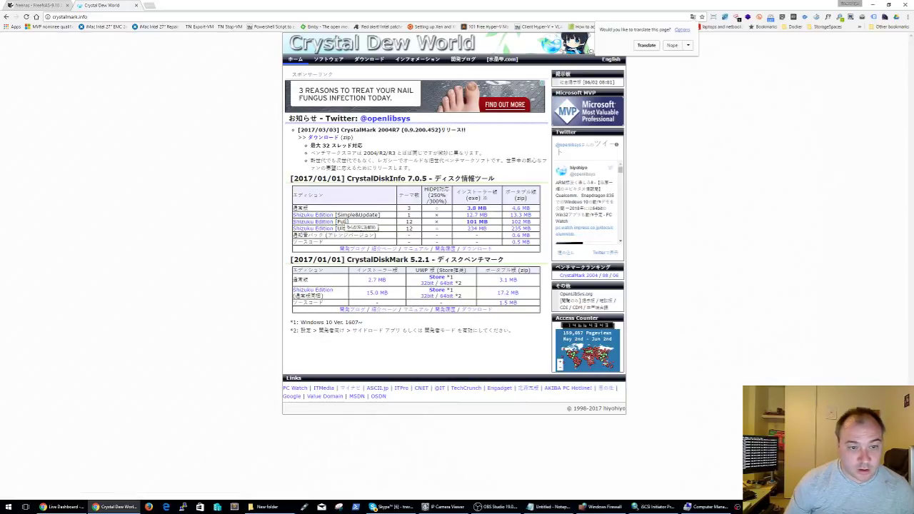
left_click(350, 219)
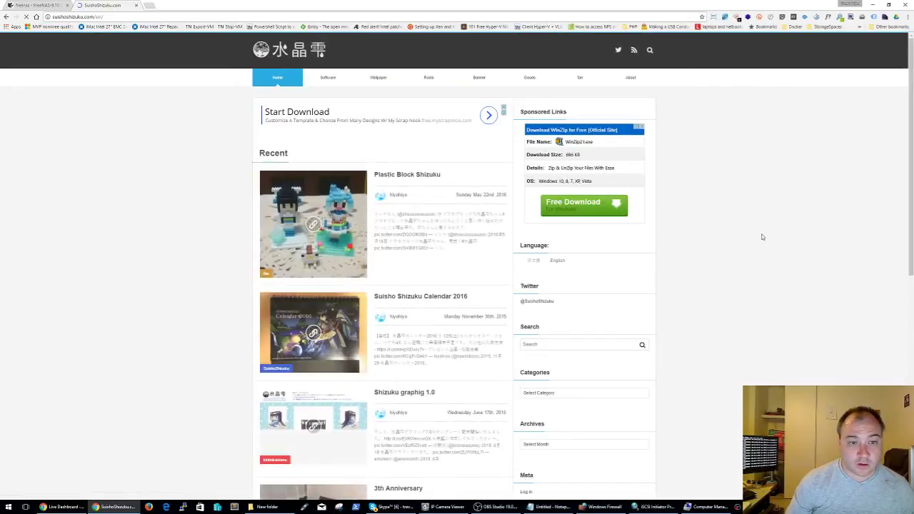
scroll(790, 323, "down", 3)
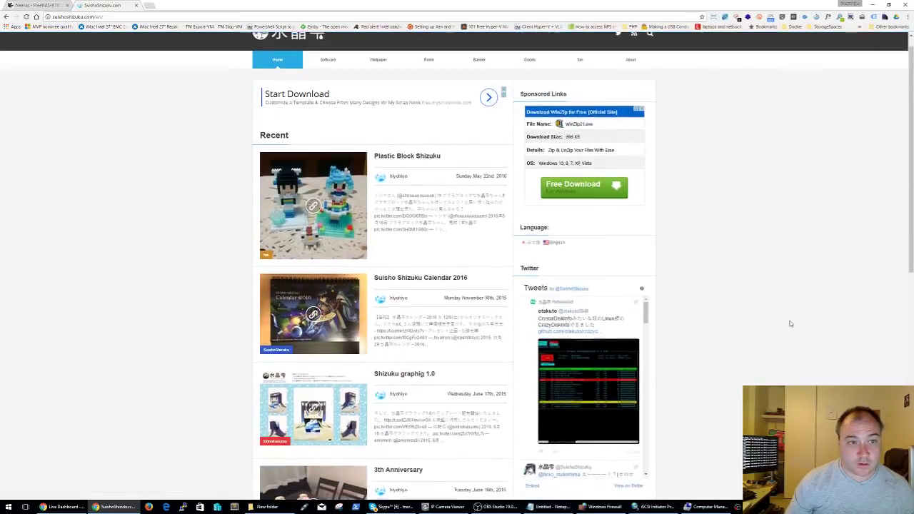
scroll(786, 320, "up", 3)
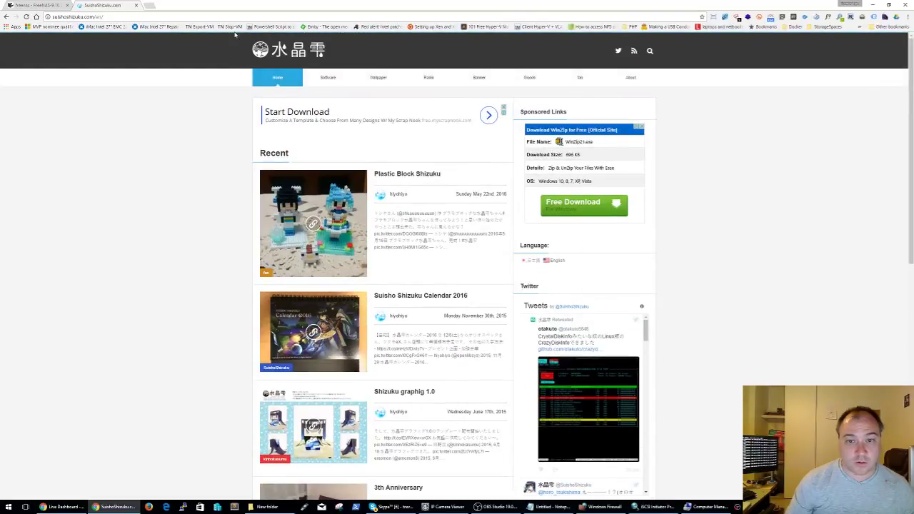
- Search Google for 'windows 10 disk test crystal' and open the CrystalDiskMark result in a new tab
left_click(114, 17)
type("w")
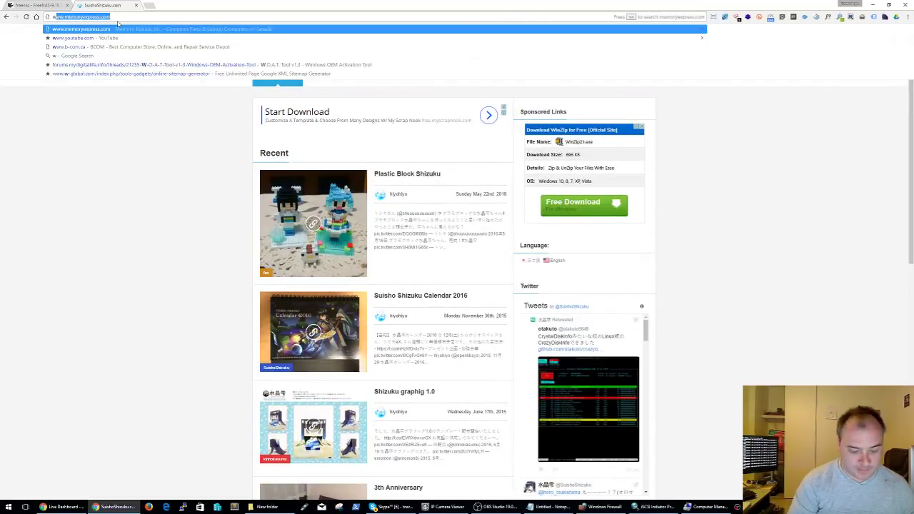
type("indows 10")
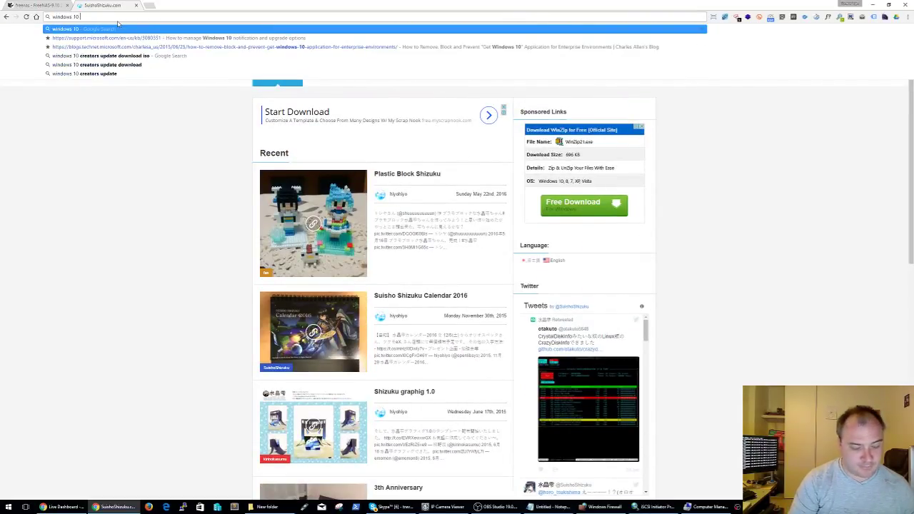
type(" disk")
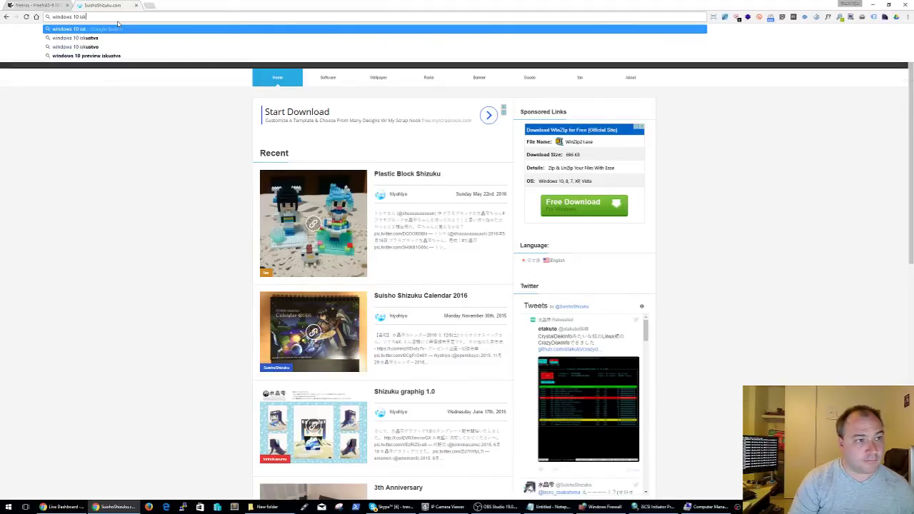
type(" te")
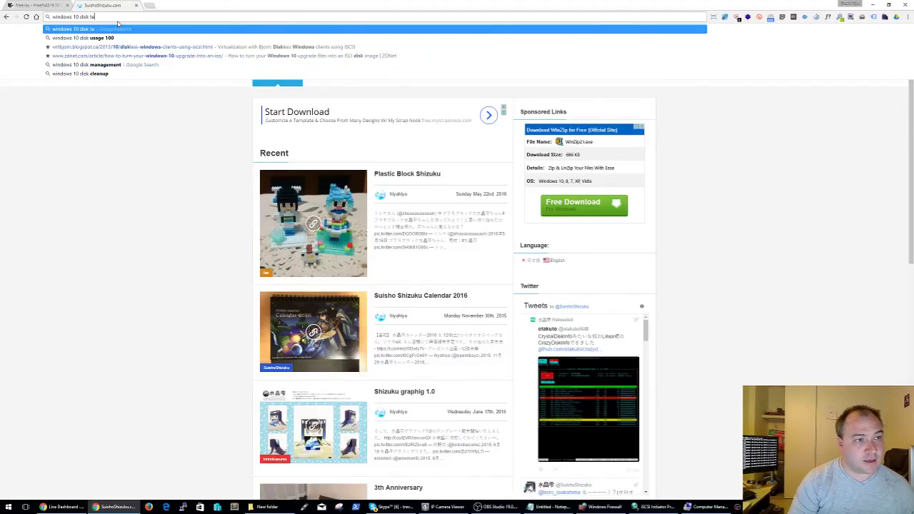
type("st crysta")
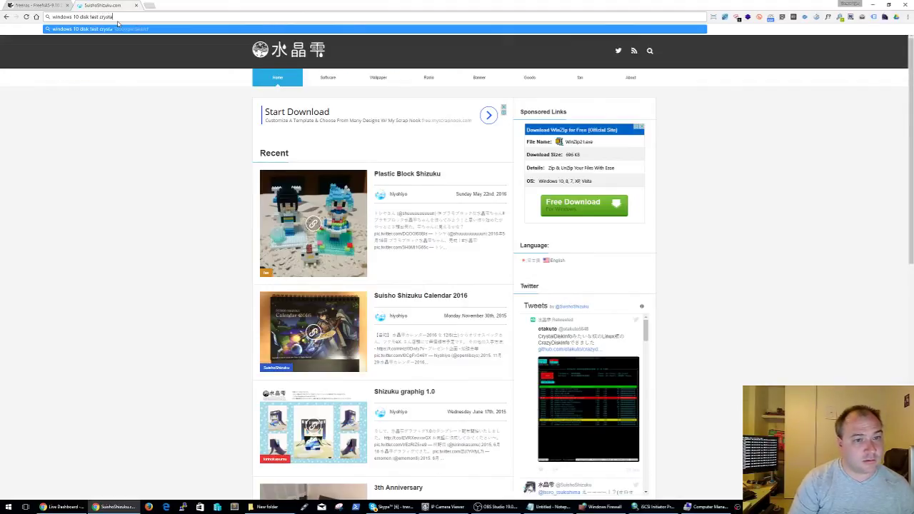
type("l")
key("Return")
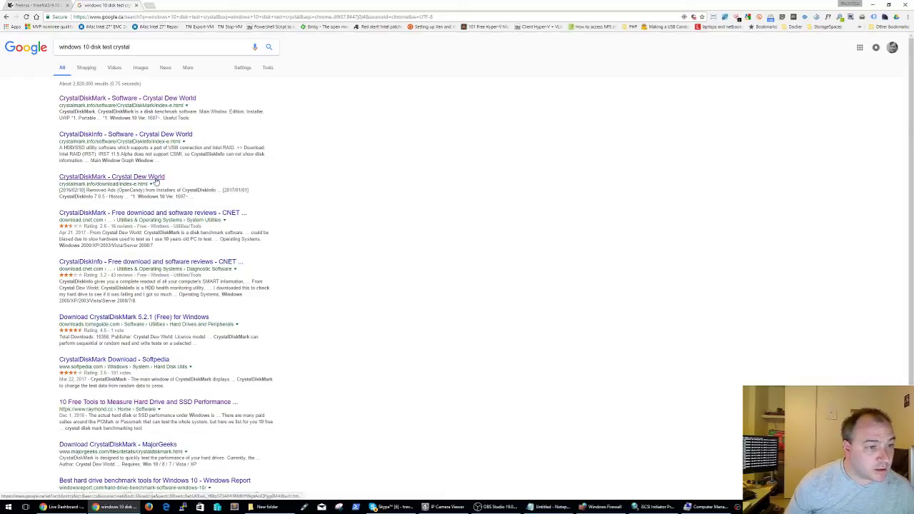
right_click(165, 181)
left_click(176, 184)
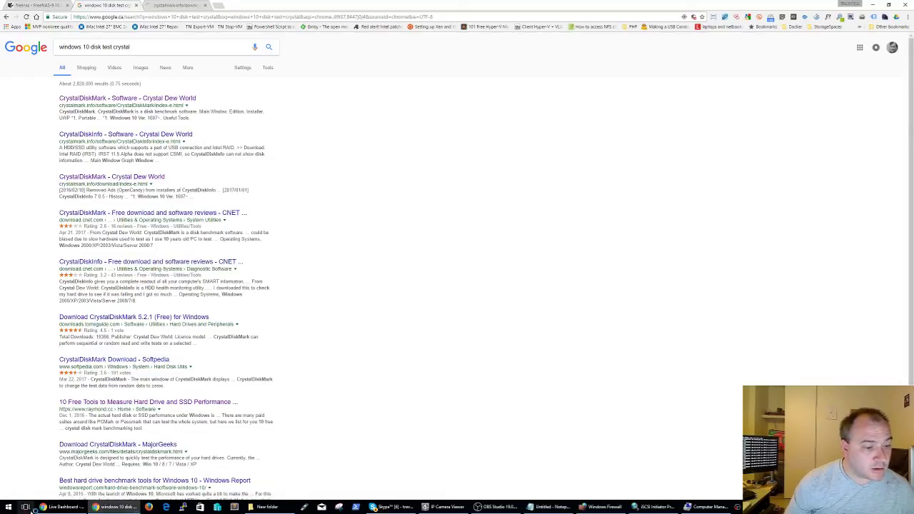
left_click(8, 508)
- Launch CrystalDiskMark 5 and run all tests on drive G: with a 1GiB test size
type("cry")
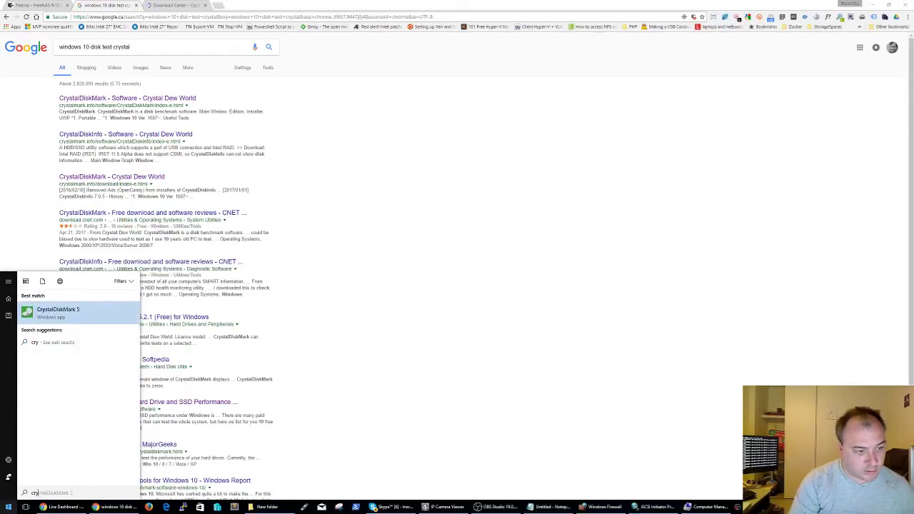
key("Return")
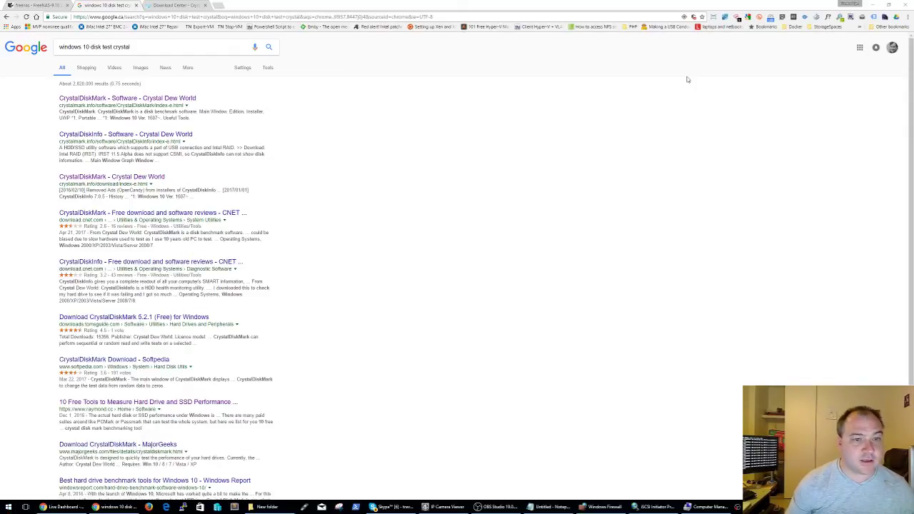
left_click(500, 208)
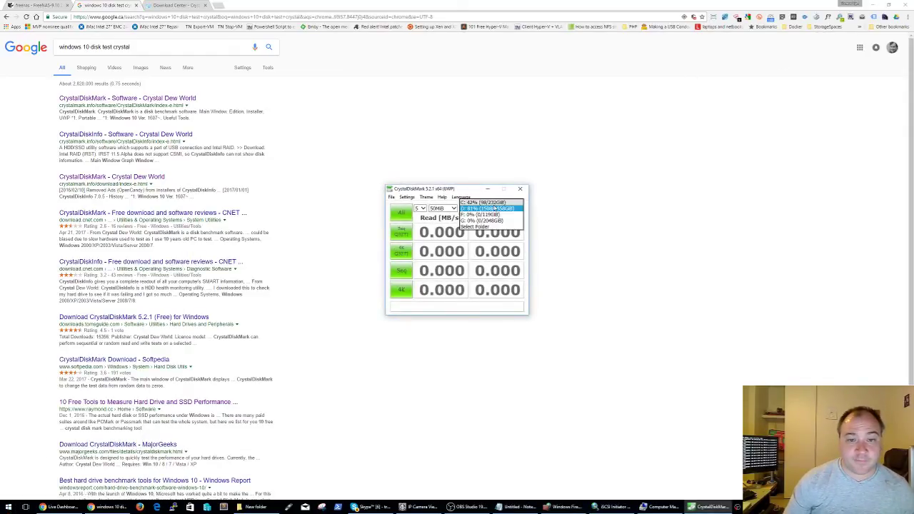
left_click(505, 222)
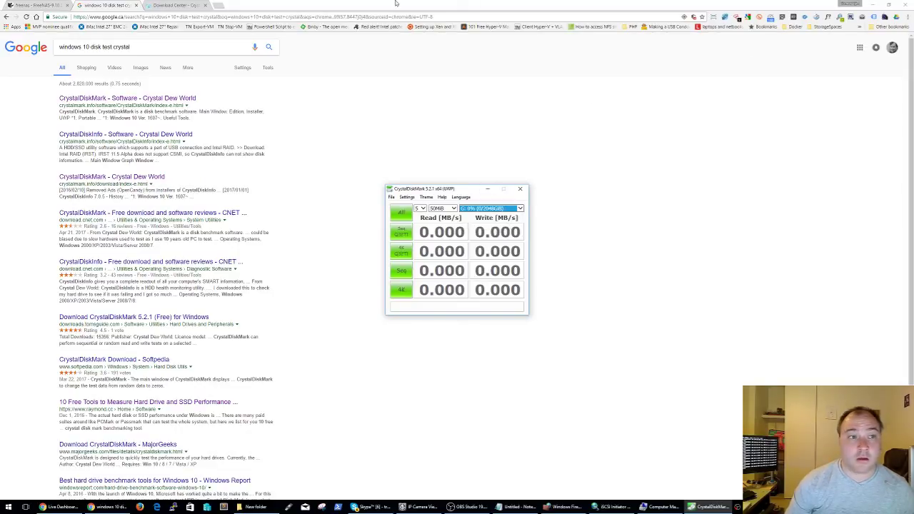
left_click(135, 5)
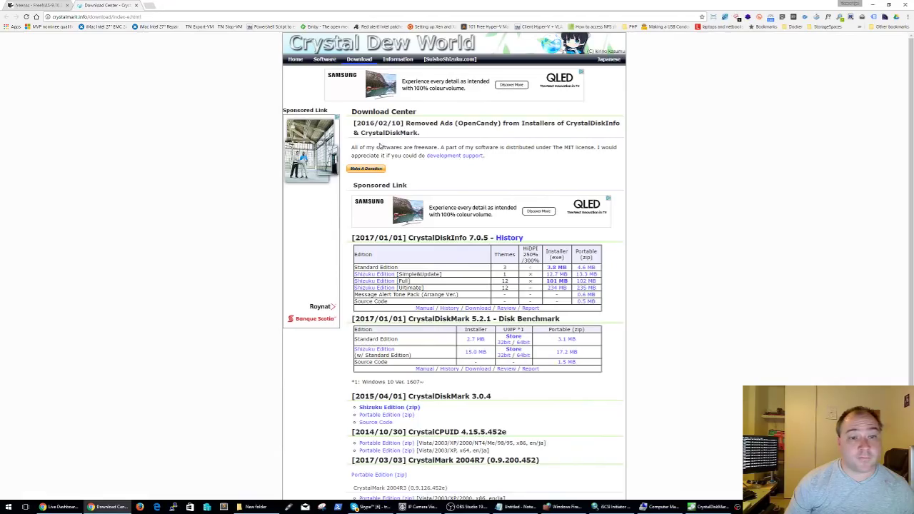
left_click(873, 5)
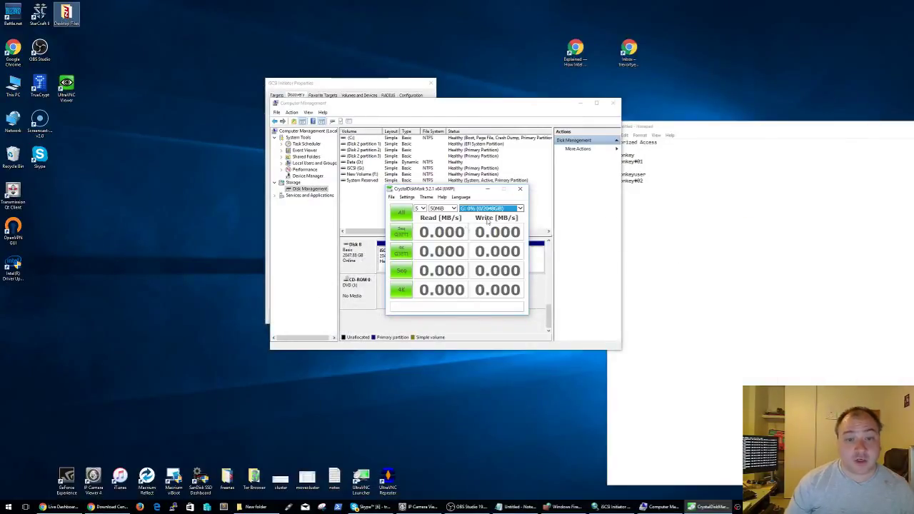
left_click(453, 209)
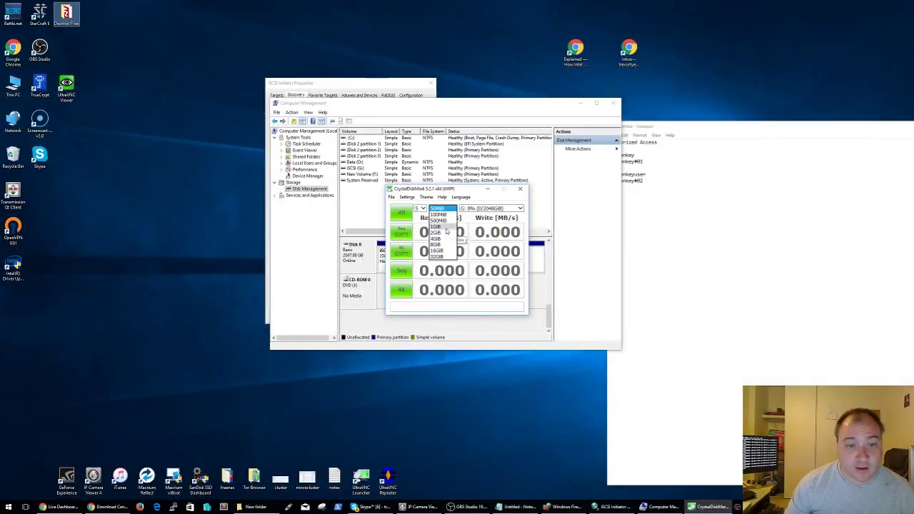
left_click(445, 236)
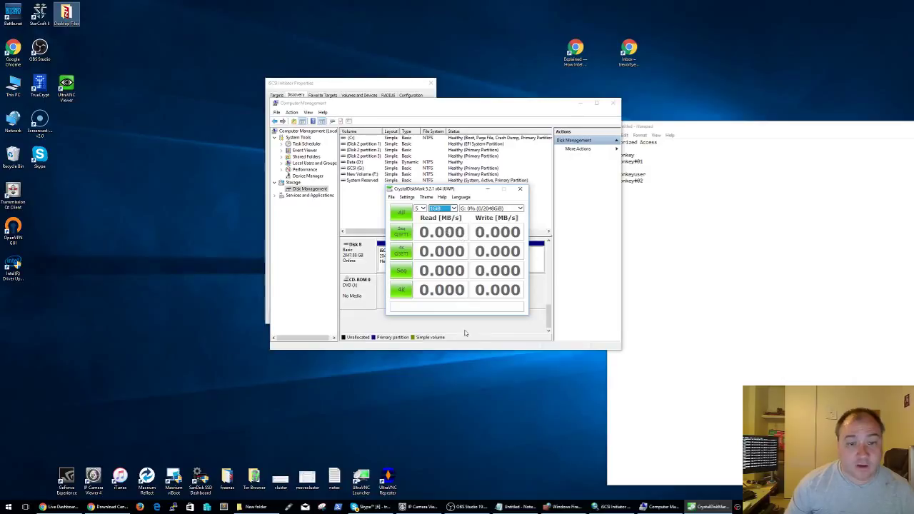
left_click(402, 214)
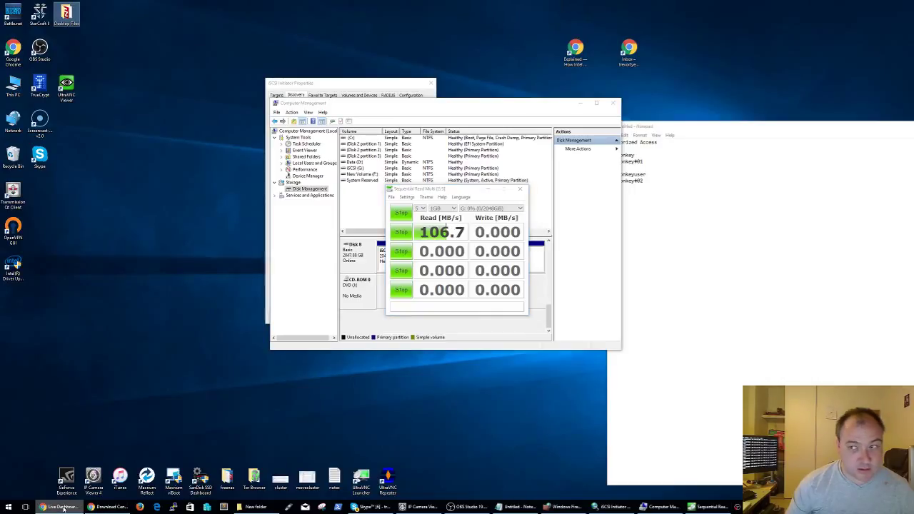
- Place FreeNAS Reporting upper left and CrystalDiskMark upper right, showing the Disk I/O graphs
left_click(100, 506)
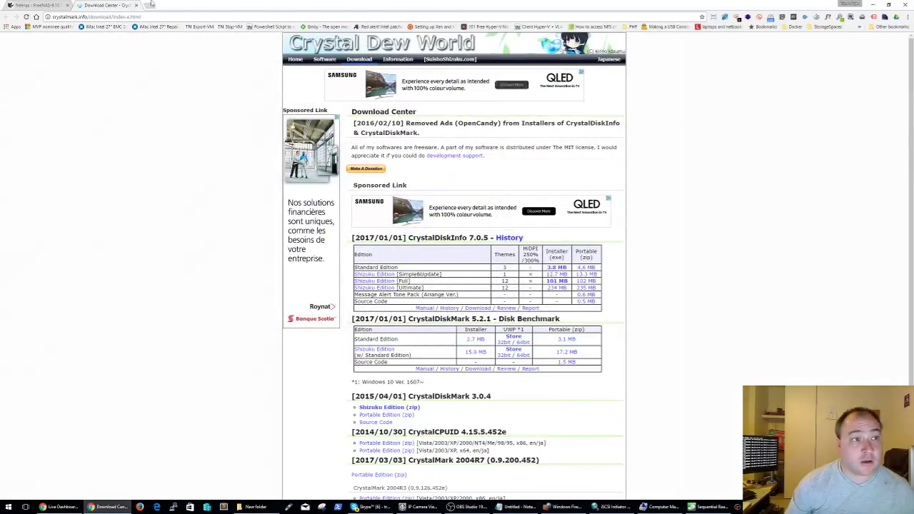
left_click(39, 5)
left_click(271, 68)
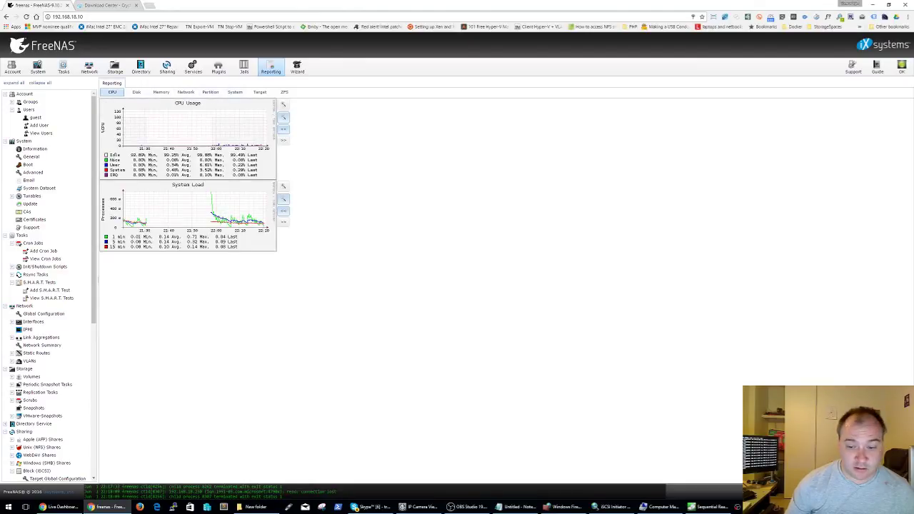
left_click(709, 507)
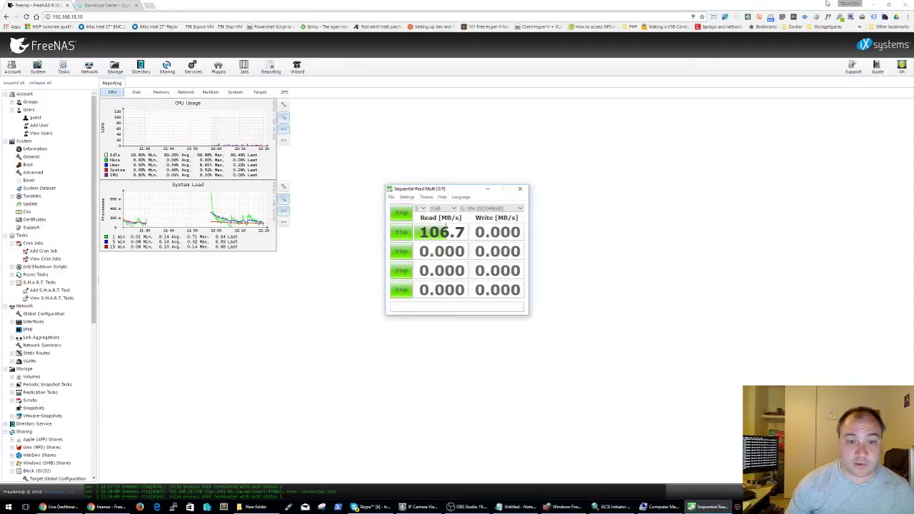
left_click(888, 5)
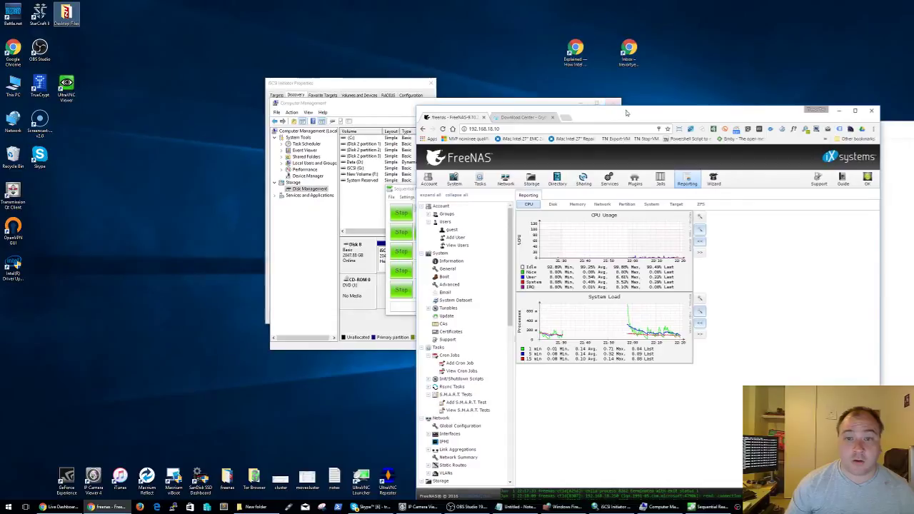
left_click_drag(626, 112, 237, 33)
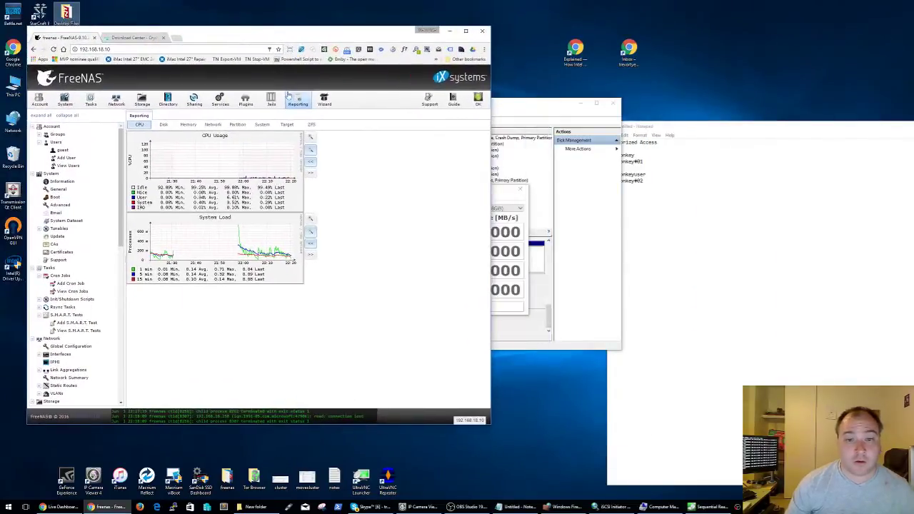
left_click(497, 204)
left_click_drag(466, 186, 700, 41)
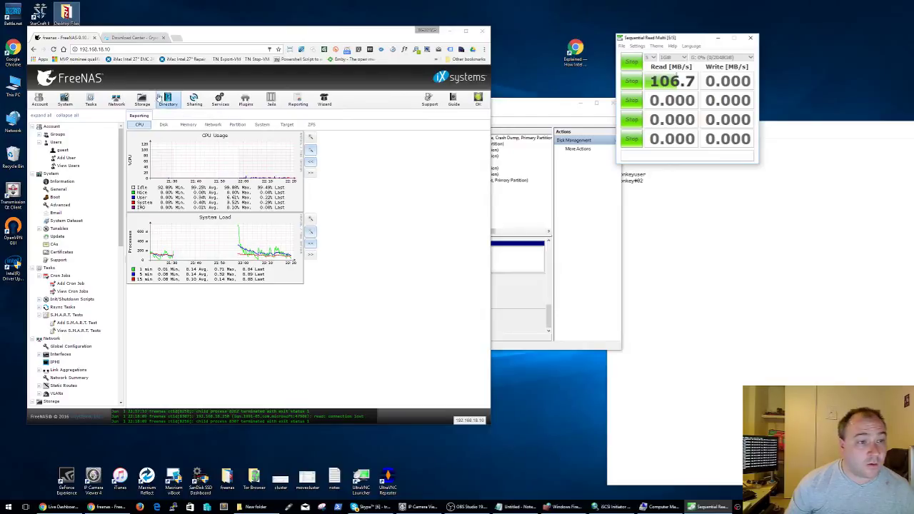
left_click(164, 125)
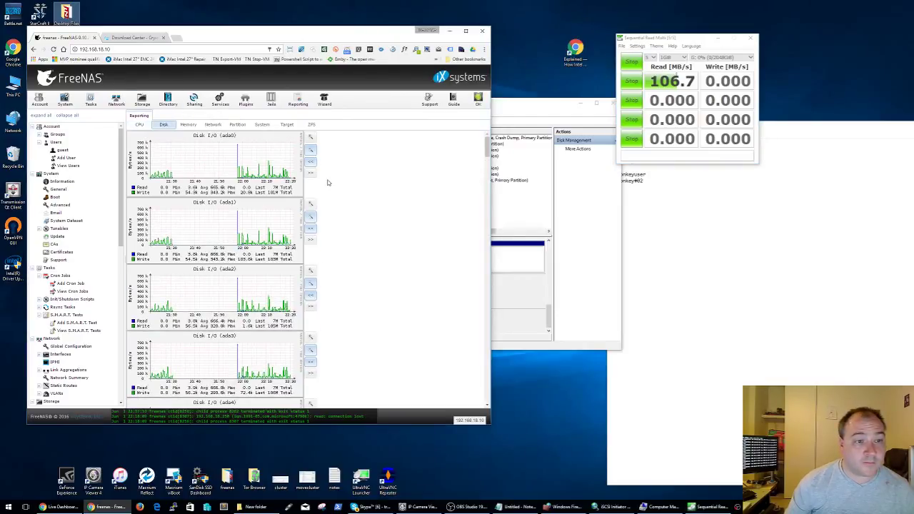
- Review the ZFS ARC reporting graphs, then go to the Storage volumes list
left_click(312, 124)
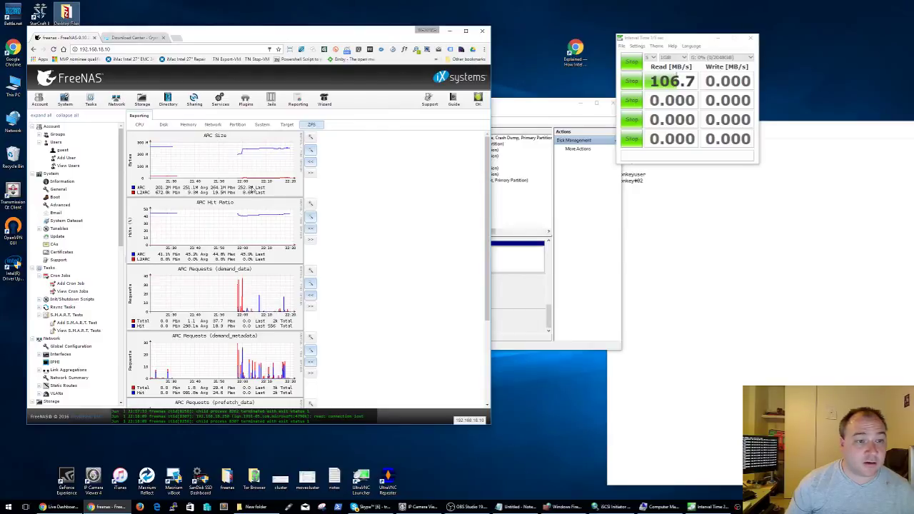
scroll(279, 257, "down", 3)
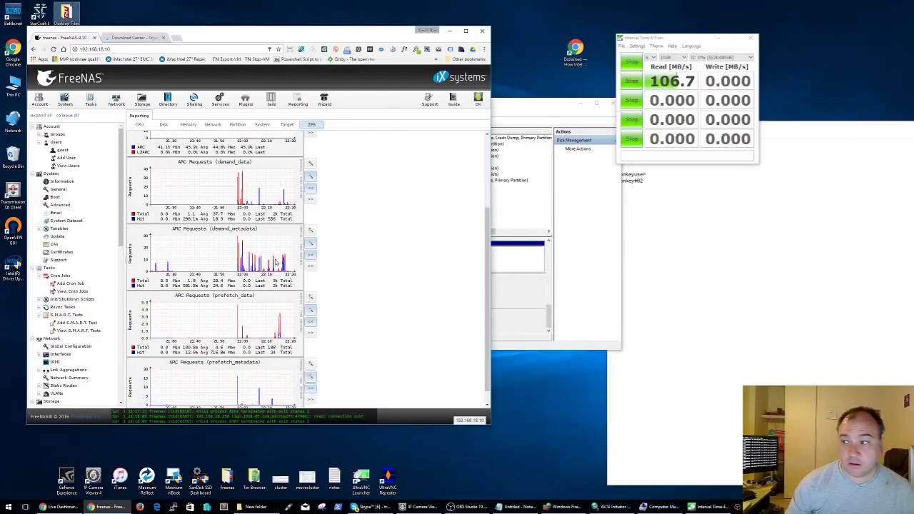
scroll(276, 264, "up", 3)
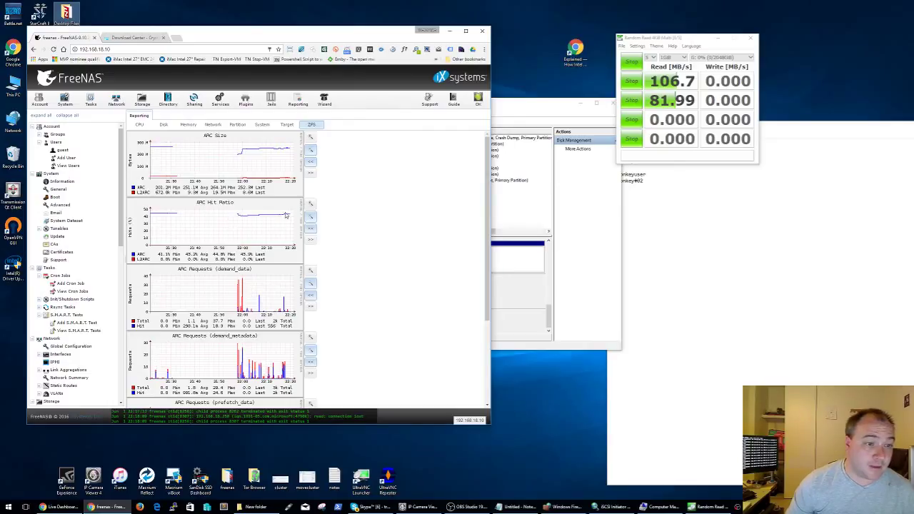
scroll(271, 276, "down", 3)
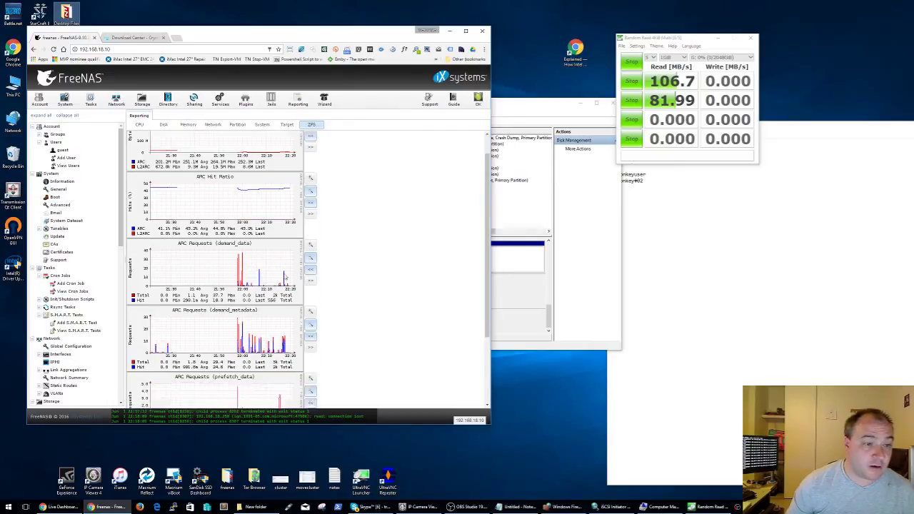
scroll(273, 333, "up", 3)
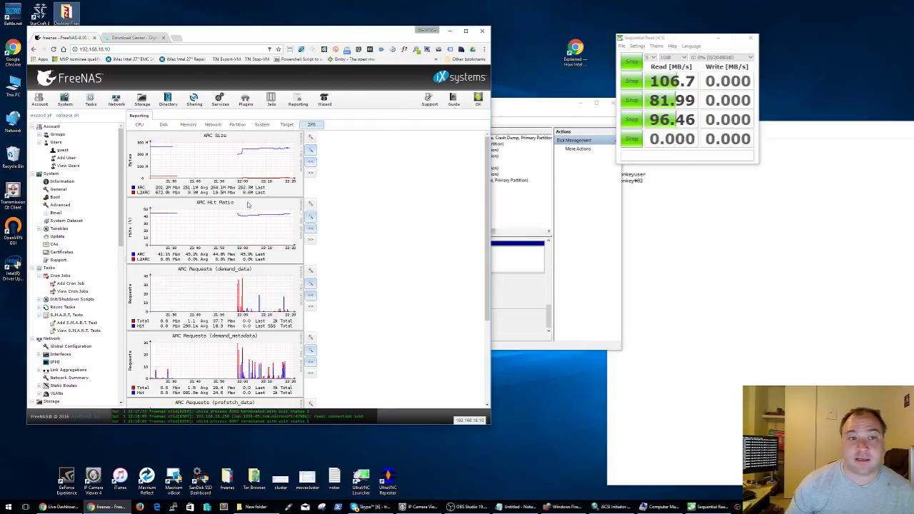
left_click(142, 100)
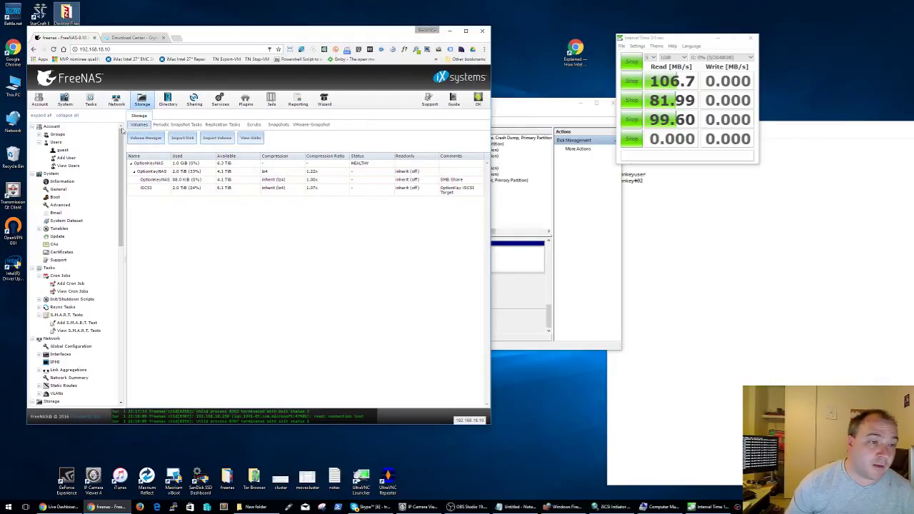
- Show the OptionKeyNAS volume status and select the cache disk ada6p1 and log disk ada9p1
left_click(150, 142)
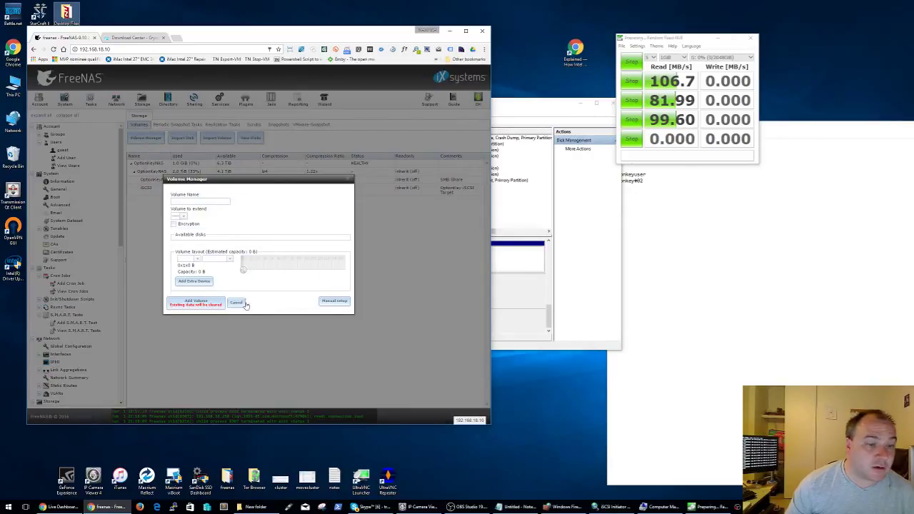
left_click(236, 303)
left_click(218, 164)
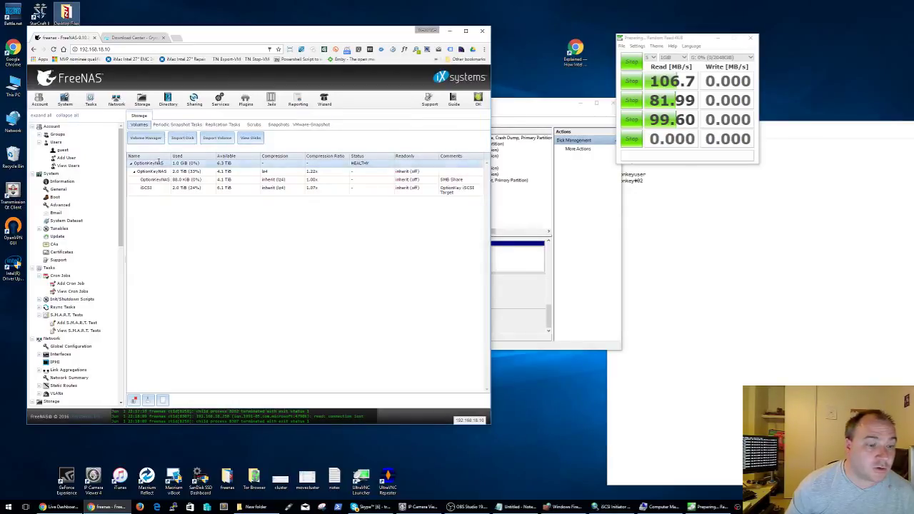
left_click(163, 401)
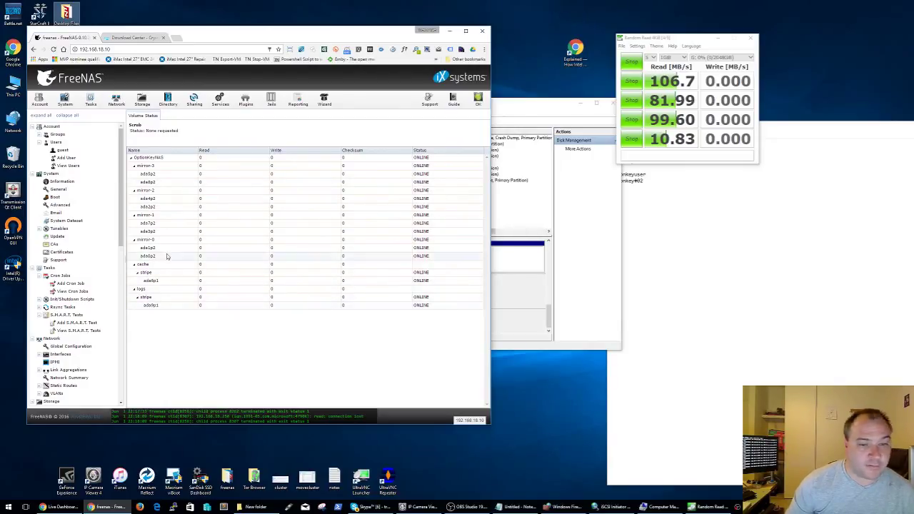
left_click(165, 282)
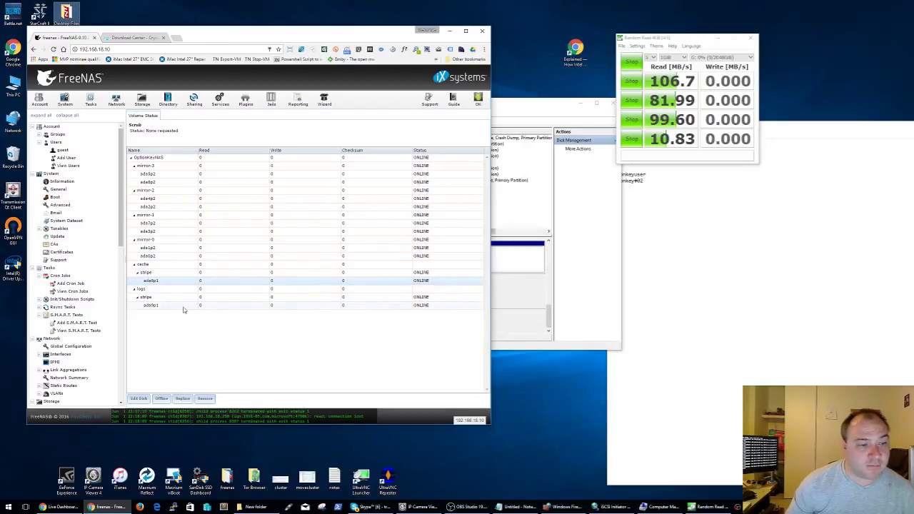
left_click(182, 307)
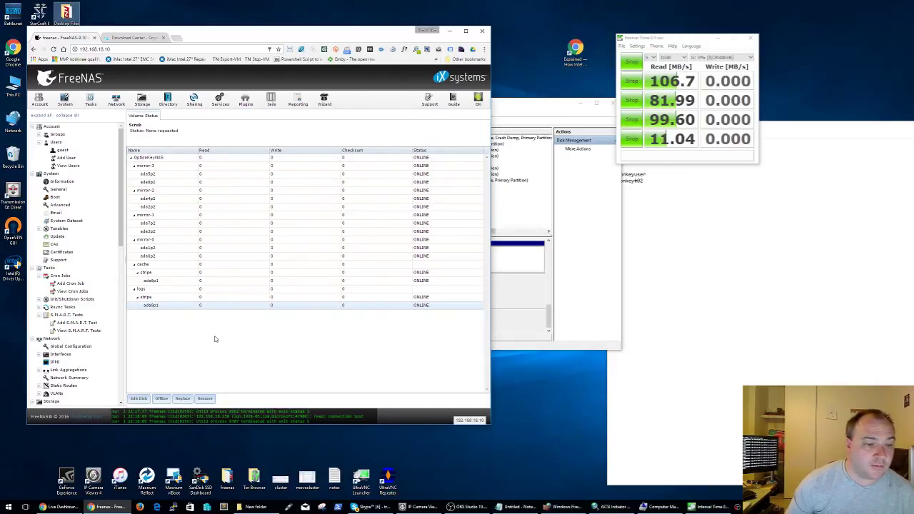
- View the Memory, Network, Partition, System and Target reports, ending on the ZFS ARC graphs
left_click(298, 102)
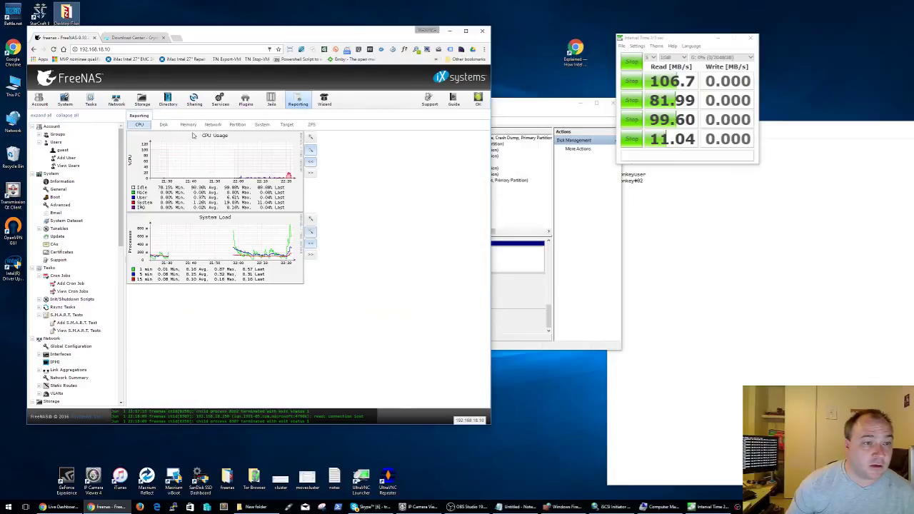
left_click(188, 126)
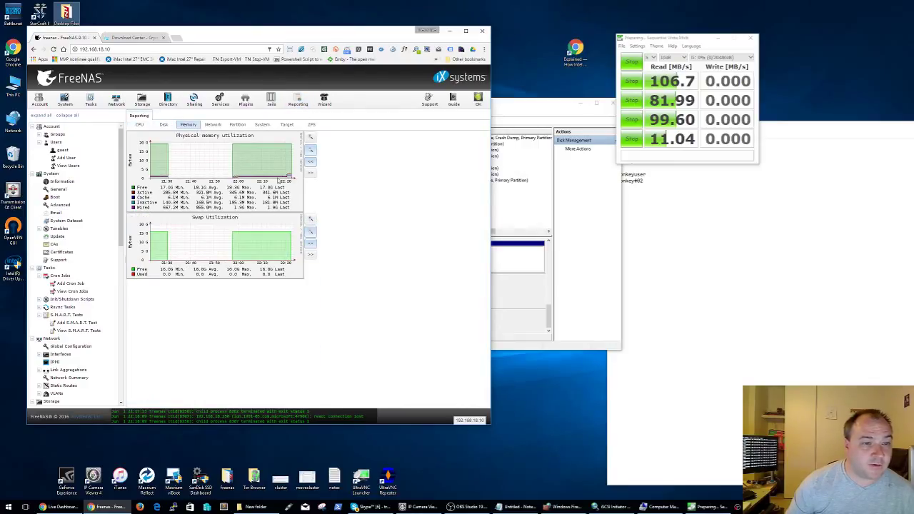
left_click(212, 125)
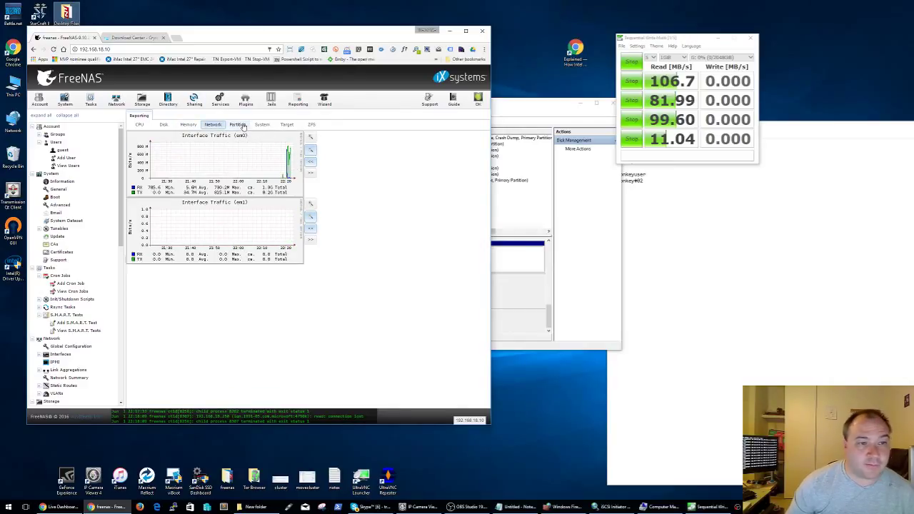
left_click(243, 125)
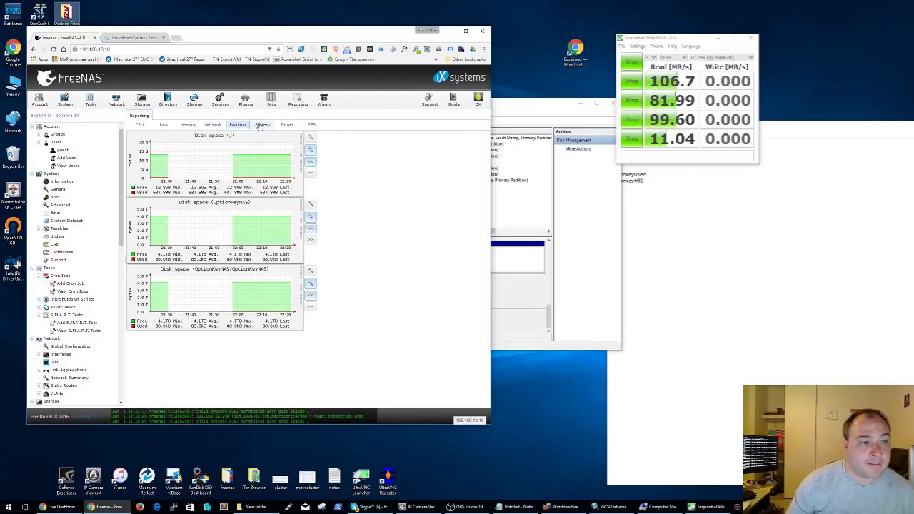
left_click(262, 125)
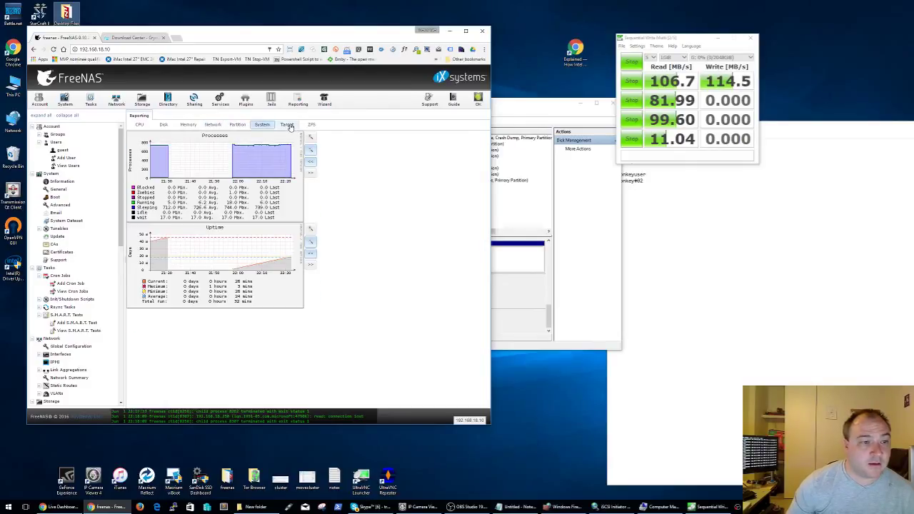
left_click(288, 125)
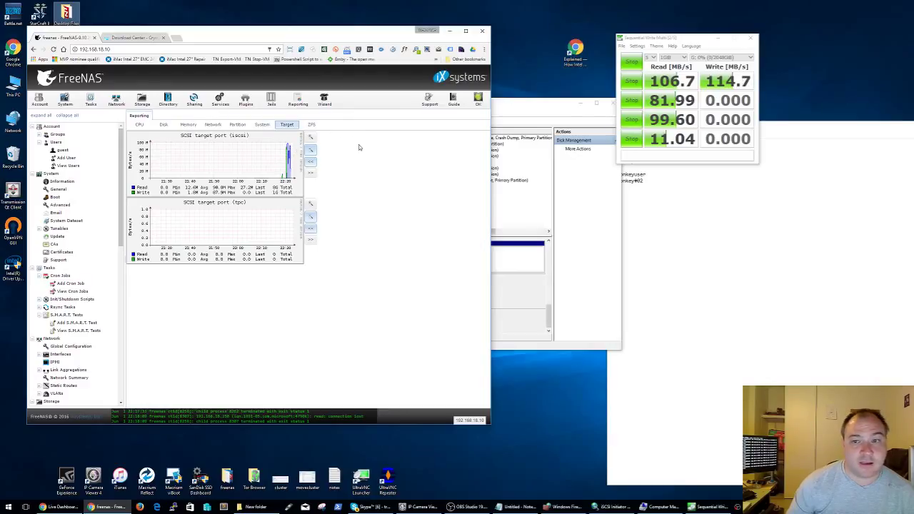
left_click(311, 125)
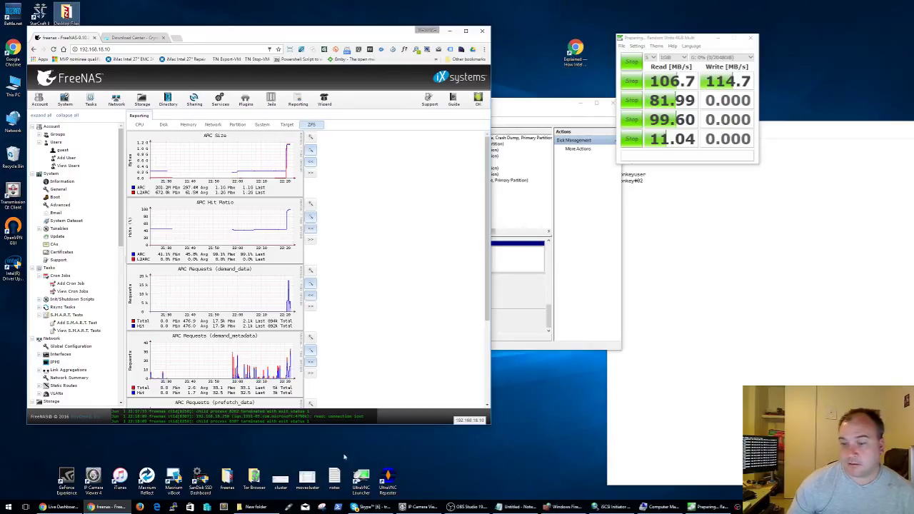
left_click(457, 507)
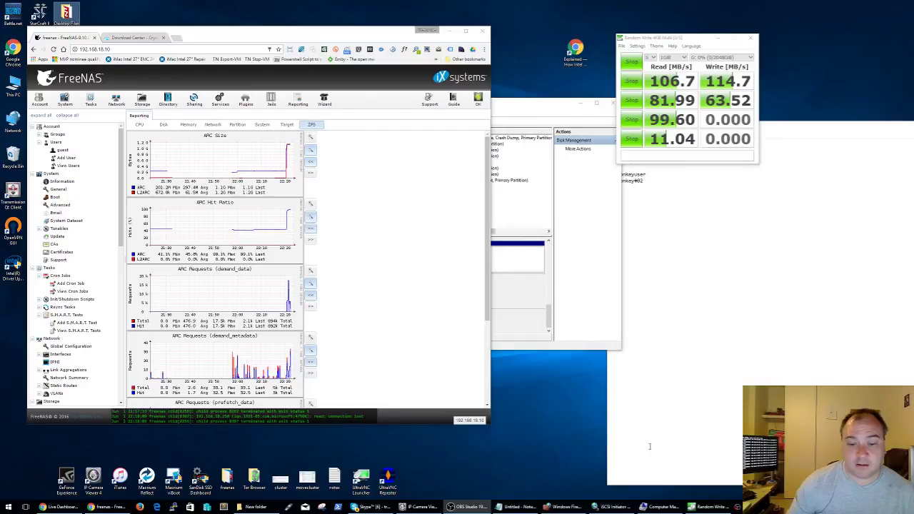
- Turn Windows Firewall on with recommended settings, minimize it, and return to CrystalDiskMark
left_click(564, 507)
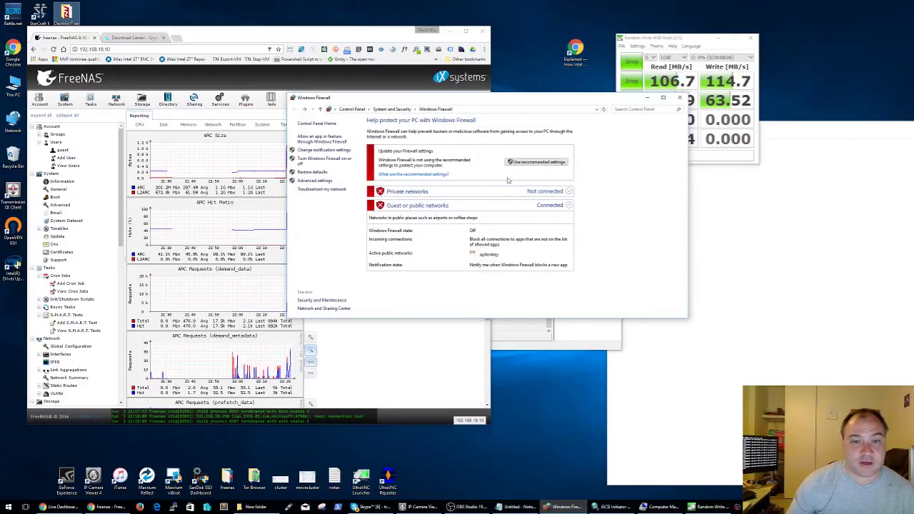
left_click(558, 163)
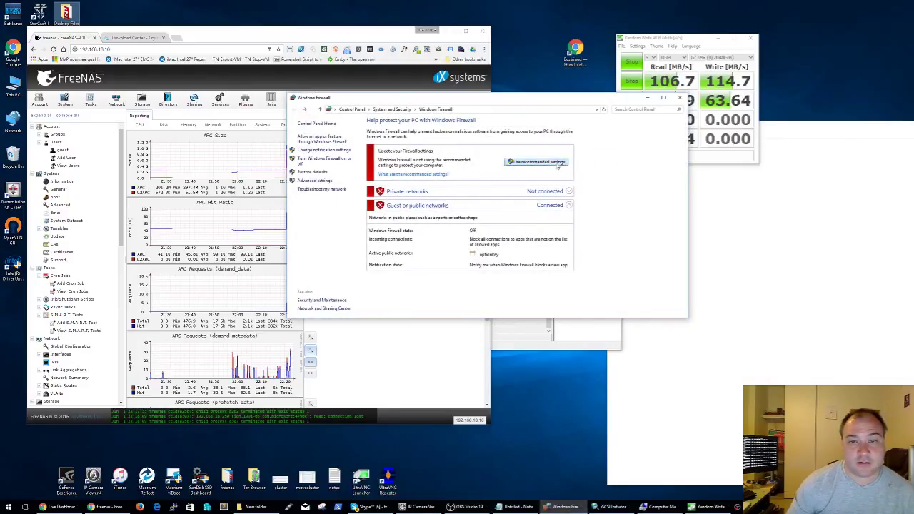
left_click(652, 98)
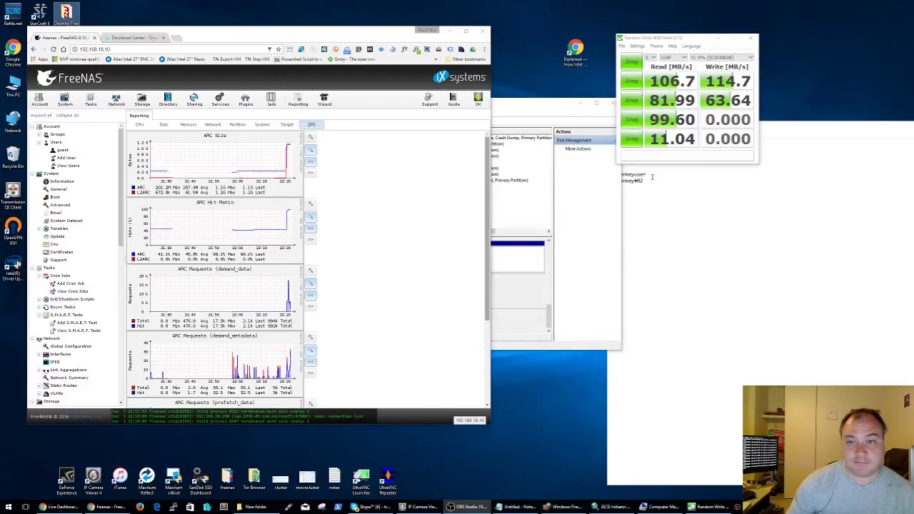
left_click(708, 41)
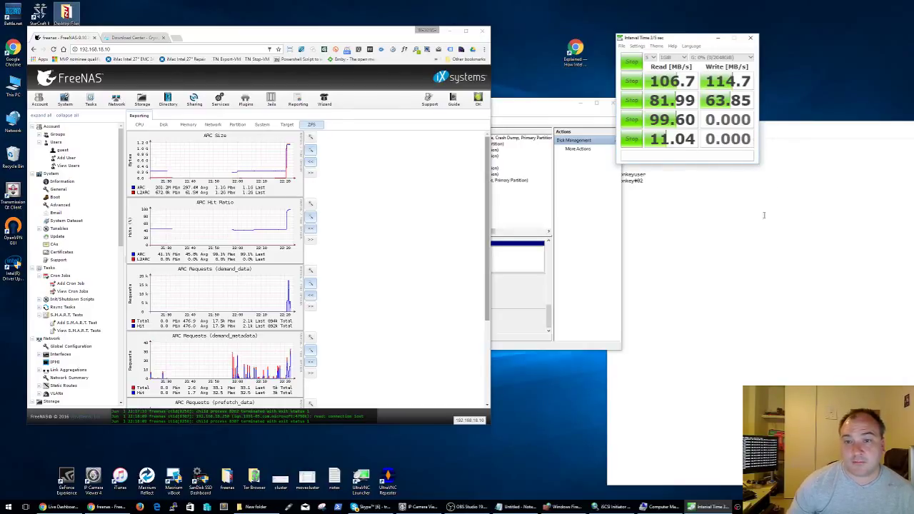
- Save the Notepad notes to the Desktop as 'iscsi target', then bring up iSCSI Initiator properties
left_click(692, 183)
left_click(613, 135)
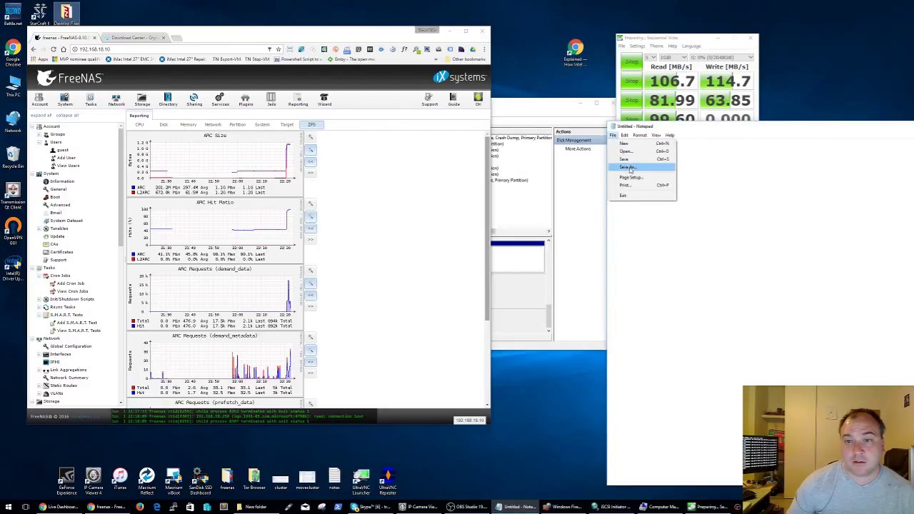
left_click(635, 173)
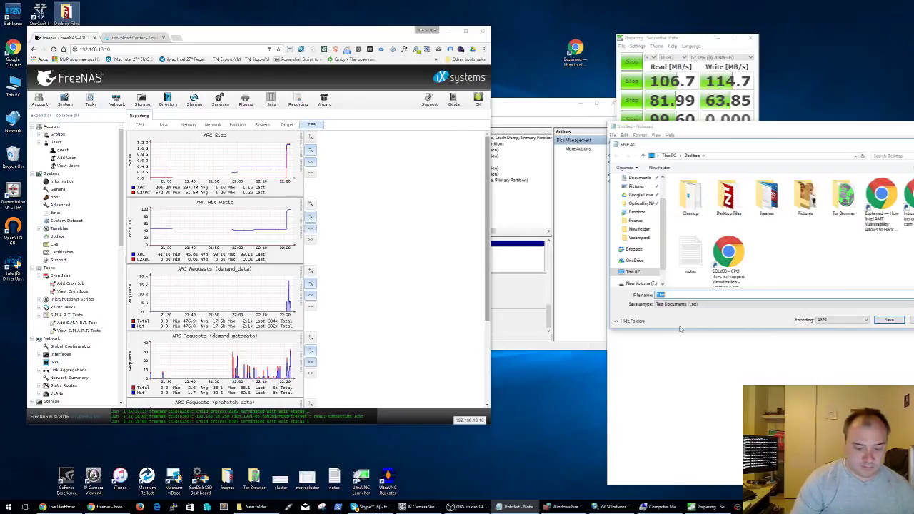
type("iscsi target")
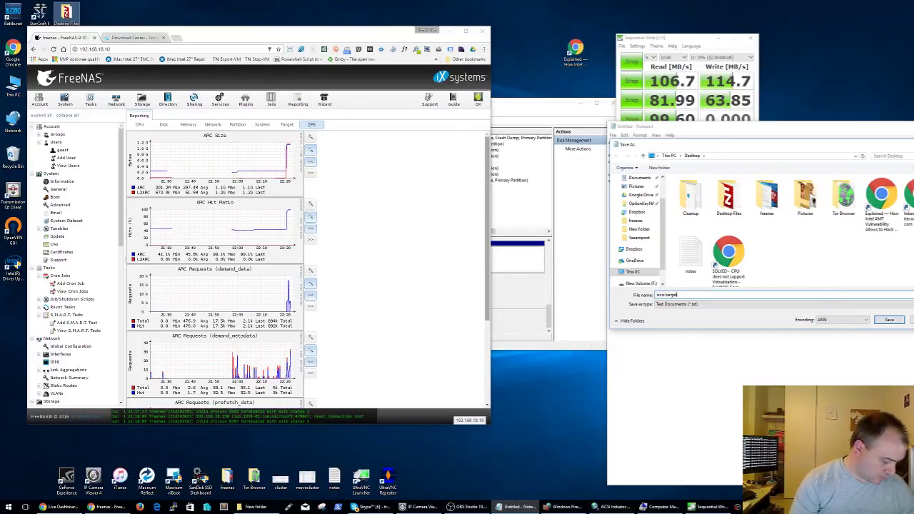
left_click(890, 320)
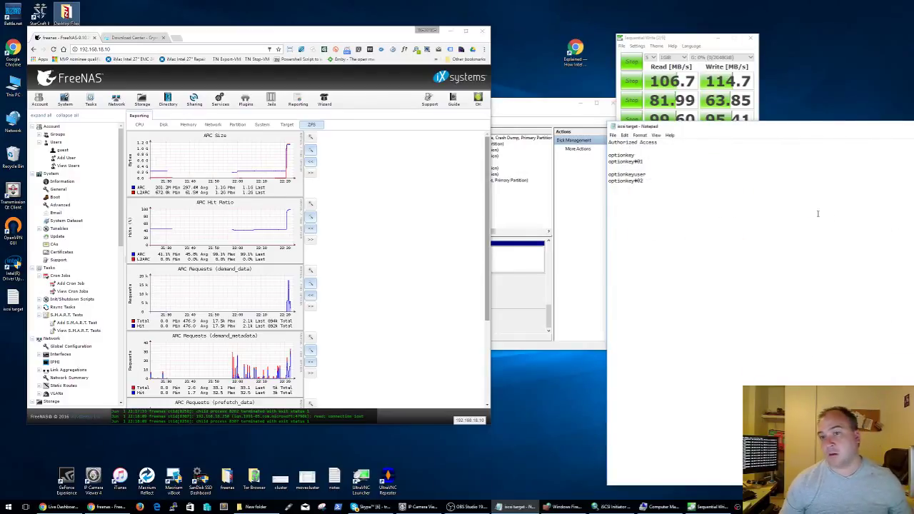
left_click(707, 36)
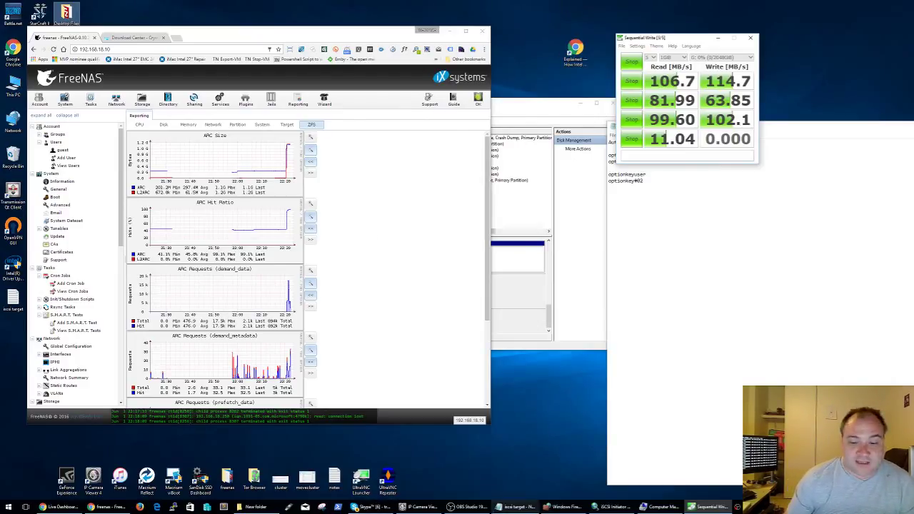
left_click(607, 510)
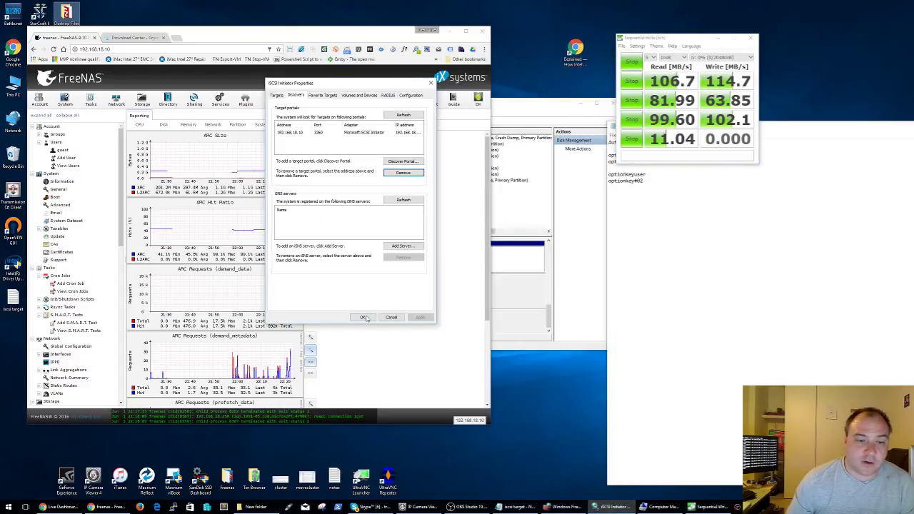
- Confirm the target shows Connected, close the iscsi target notes, and return to FreeNAS graphs
left_click(277, 95)
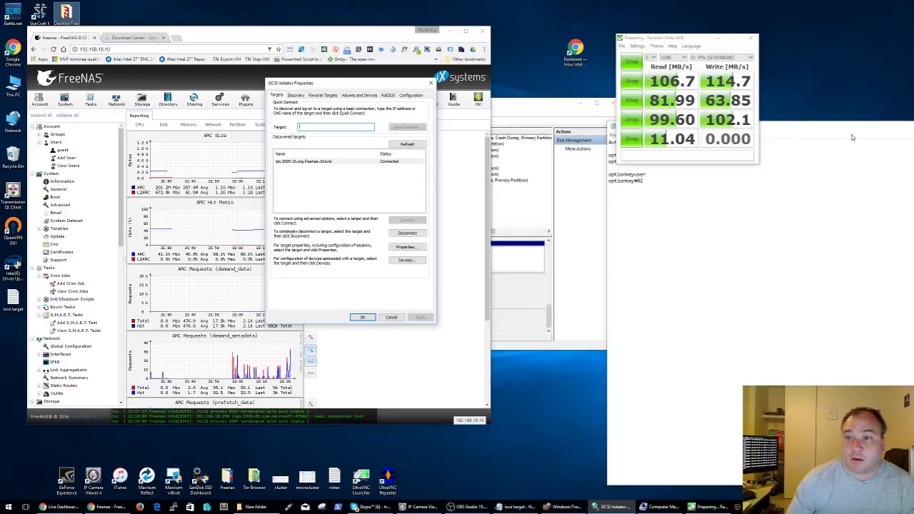
left_click_drag(850, 128, 463, 173)
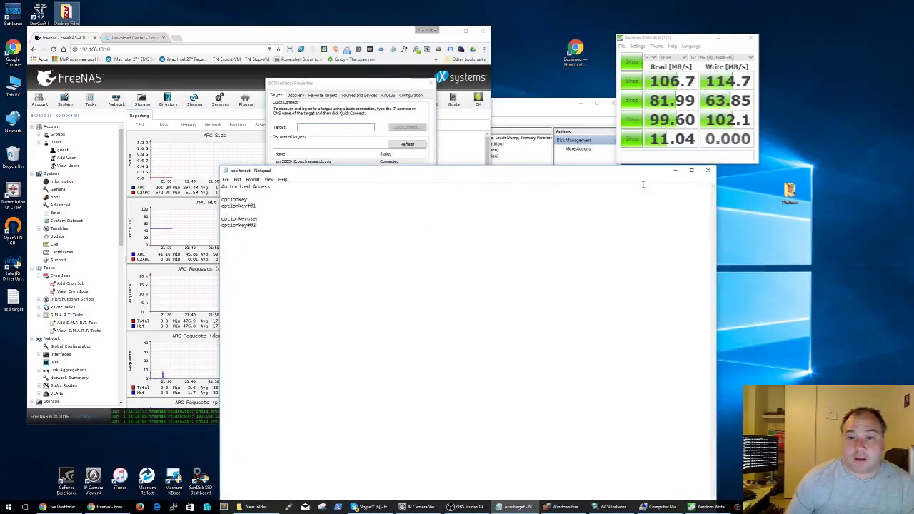
left_click(708, 170)
left_click(252, 121)
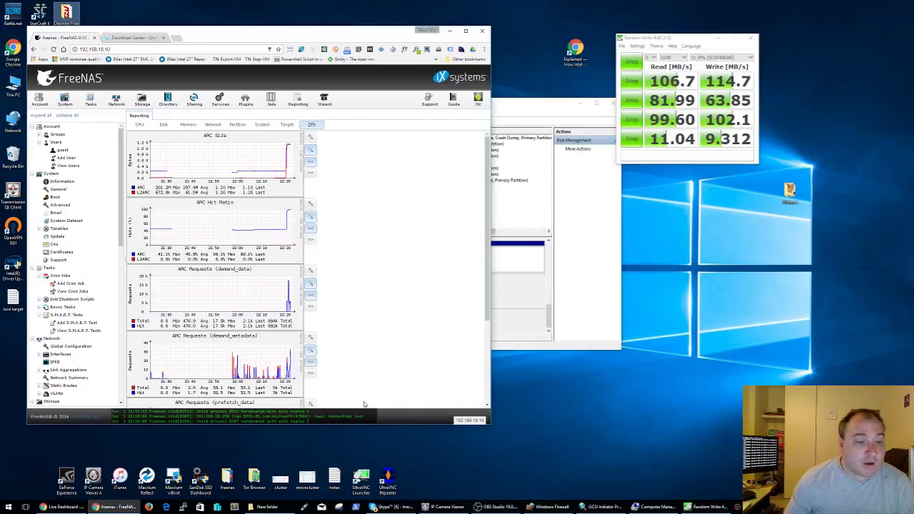
scroll(487, 248, "down", 3)
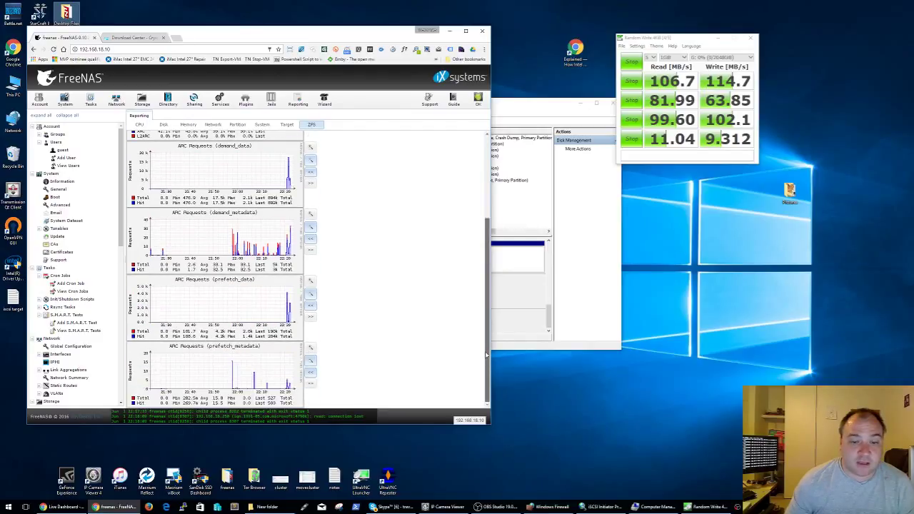
scroll(488, 248, "up", 3)
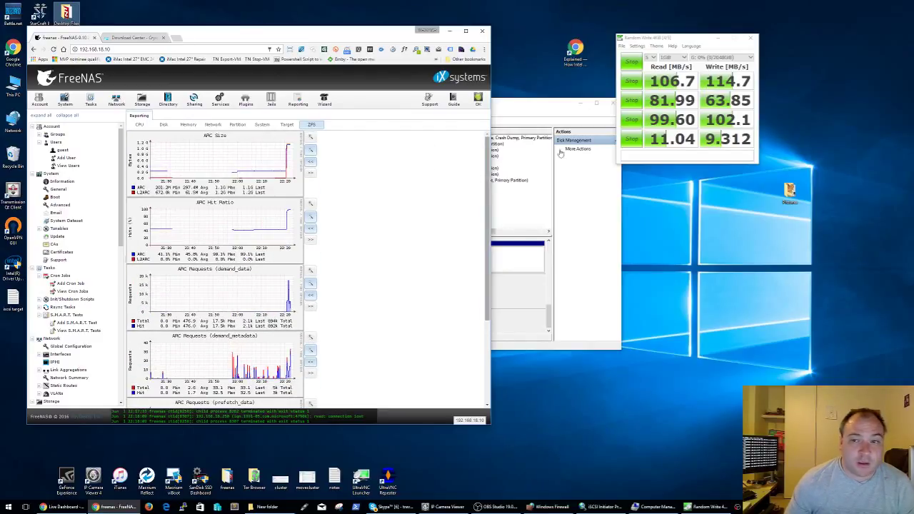